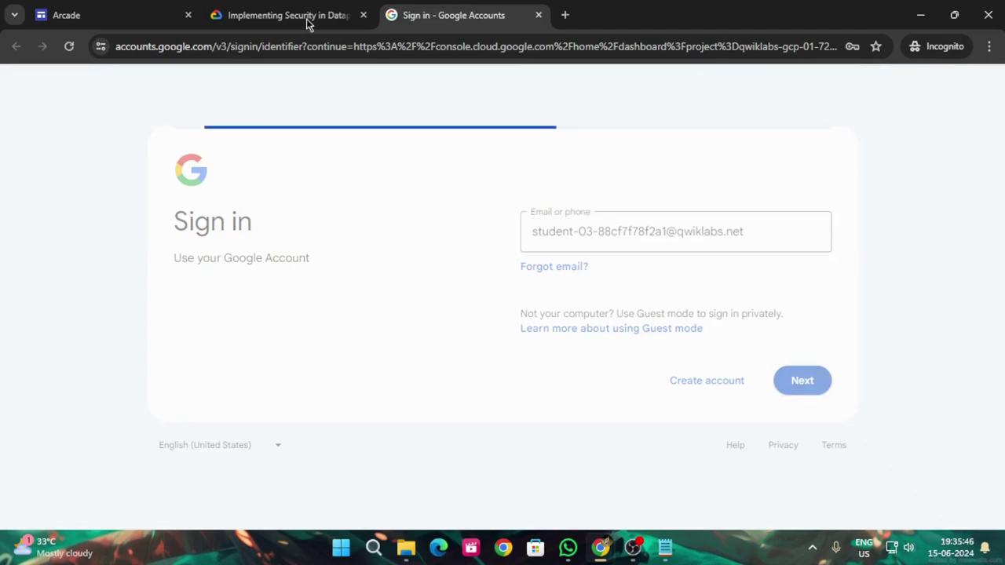
Read the lab's overview, setup and sign-in instructions through to the Enable Dataplex API section.
scroll(346, 321, down, 15)
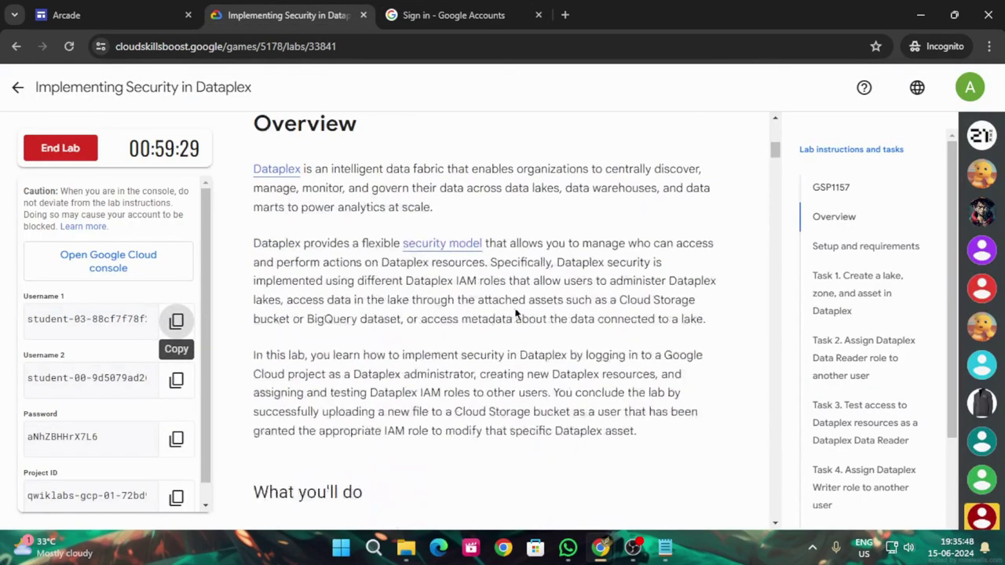
click(839, 246)
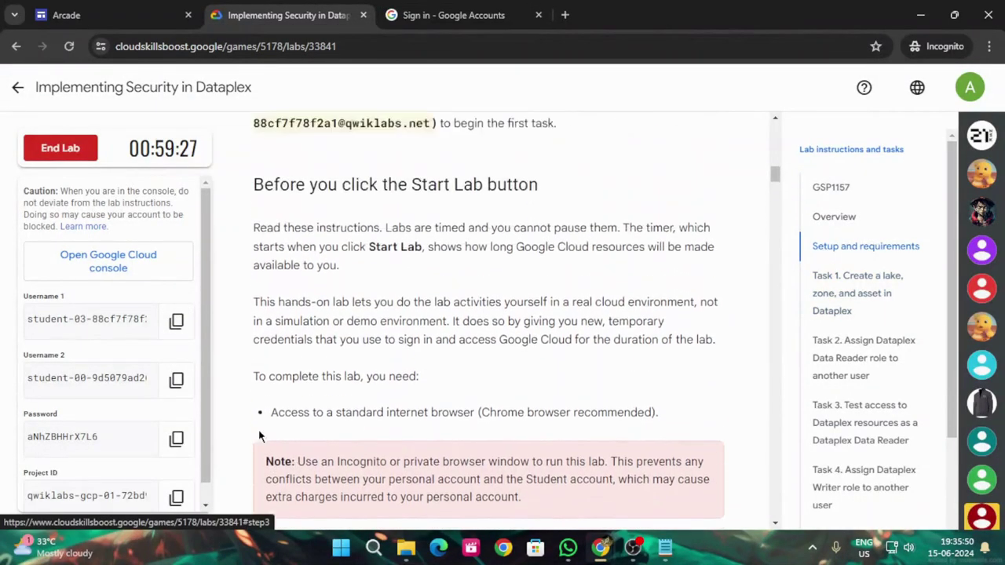
scroll(518, 400, down, 2)
scroll(505, 411, down, 12)
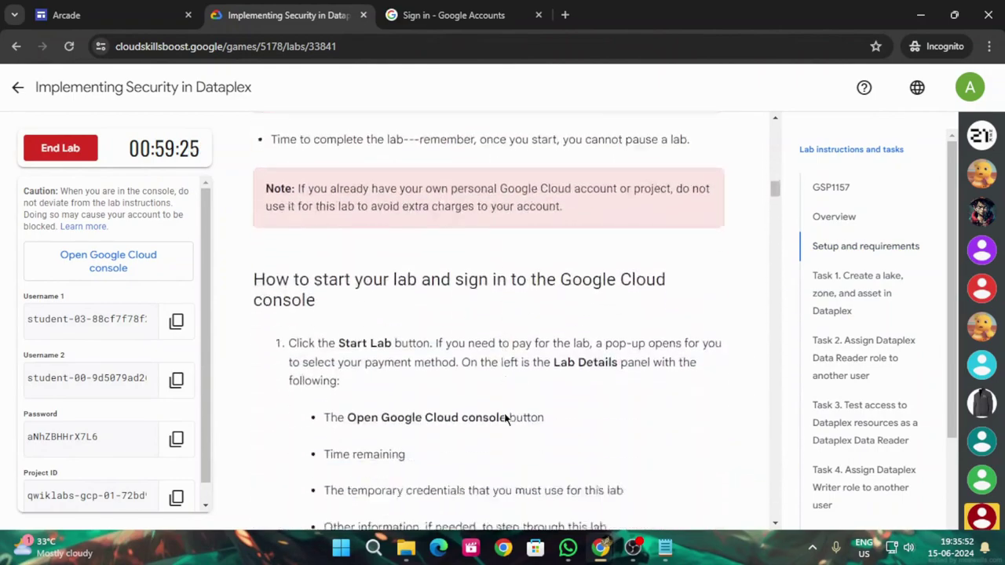
scroll(503, 426, down, 10)
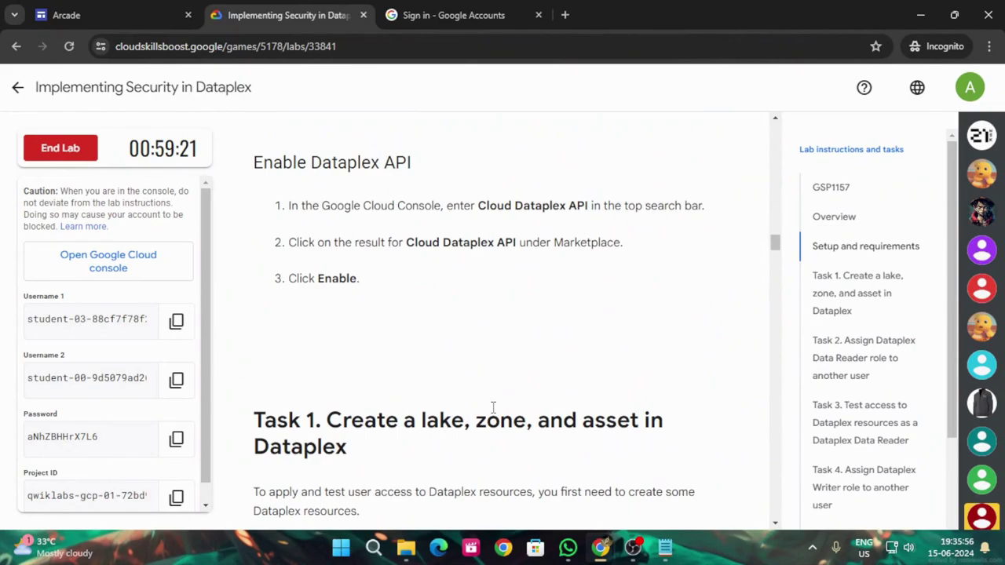
scroll(493, 407, up, 5)
scroll(493, 407, down, 1)
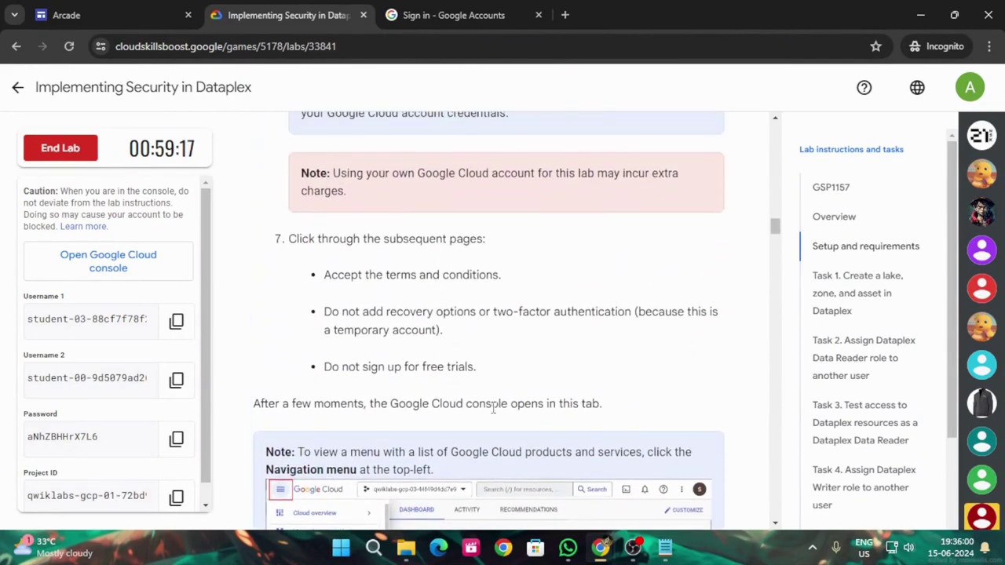
scroll(493, 407, up, 5)
scroll(494, 413, up, 8)
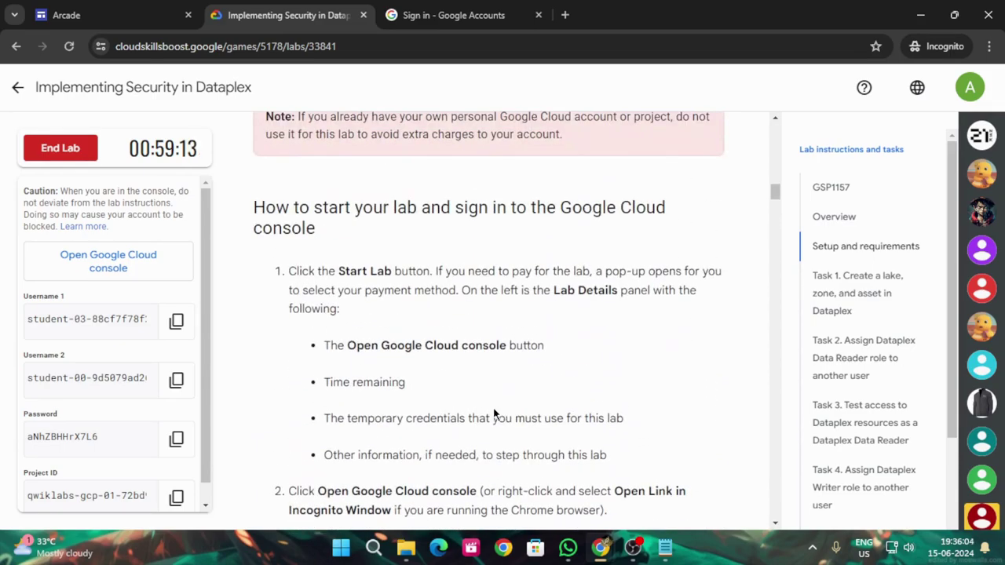
scroll(493, 414, down, 1)
click(974, 430)
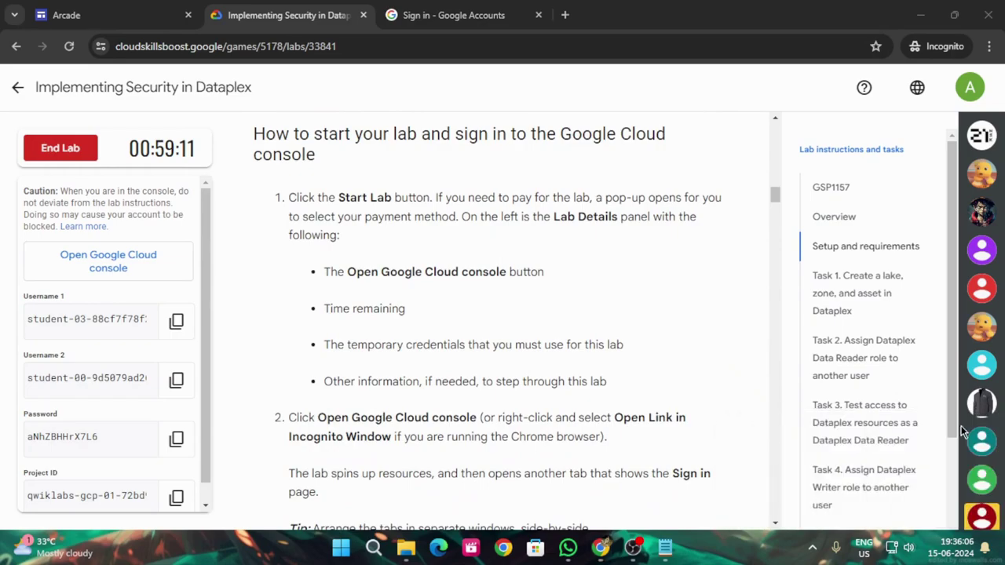
scroll(547, 376, down, 2)
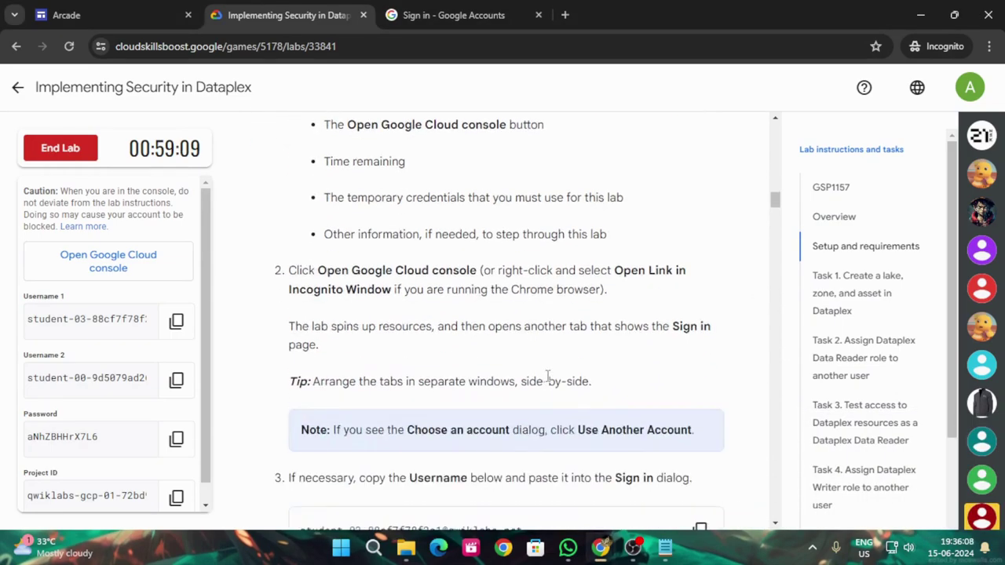
scroll(547, 376, down, 5)
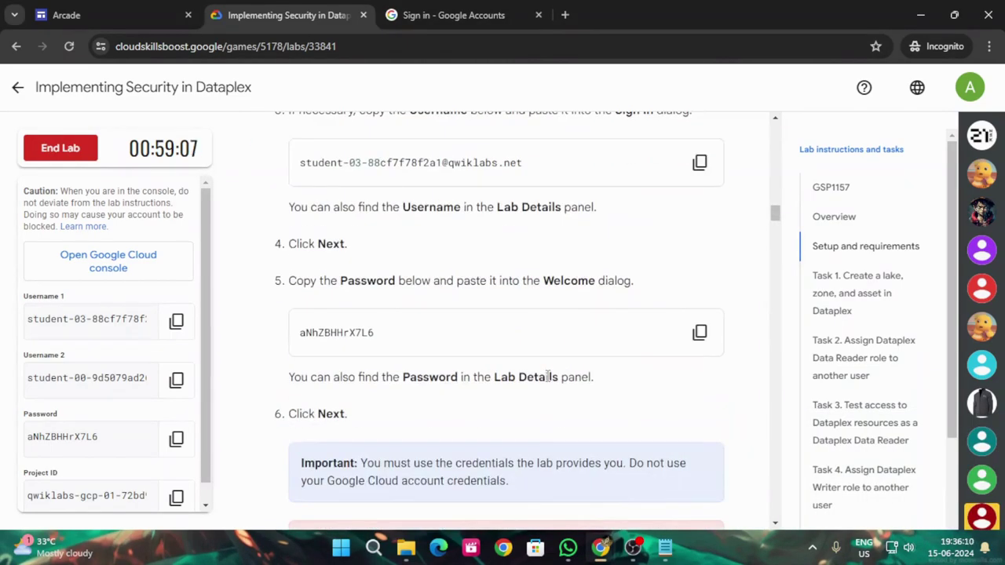
scroll(548, 376, up, 4)
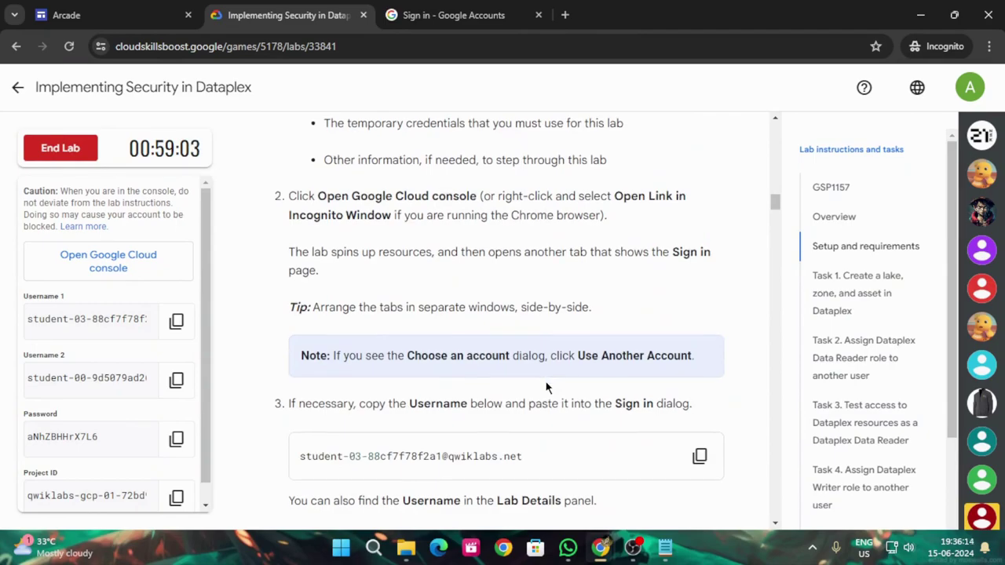
scroll(547, 387, down, 11)
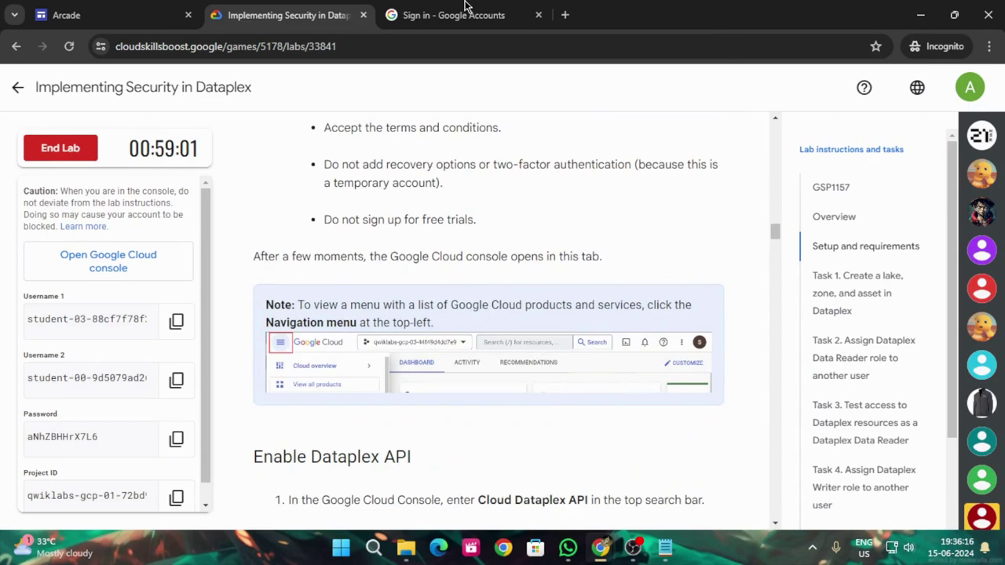
Sign in to the lab's student Google account with the password copied from the lab details, and acknowledge the new account notice.
click(465, 7)
click(263, 17)
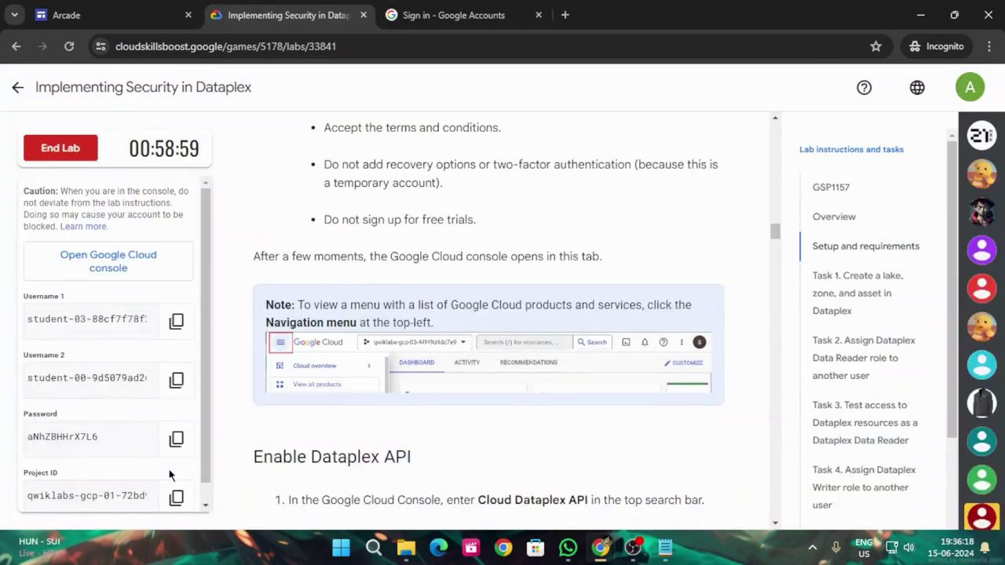
click(176, 439)
click(455, 14)
key(ctrl+v)
click(800, 374)
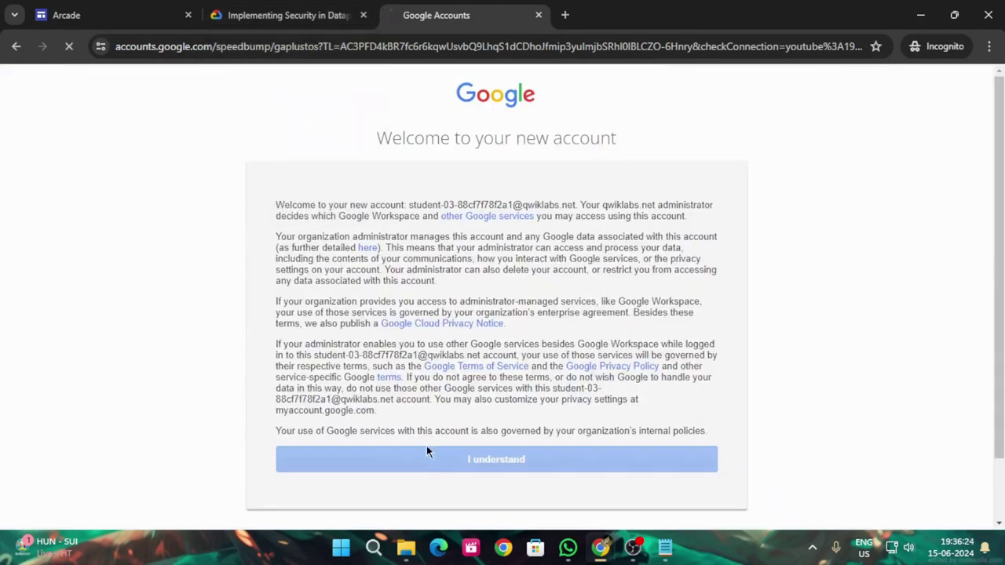
Copy the API name Cloud Dataplex API from the lab's Enable Dataplex API instructions.
key(ctrl+shift+Tab)
scroll(385, 405, down, 3)
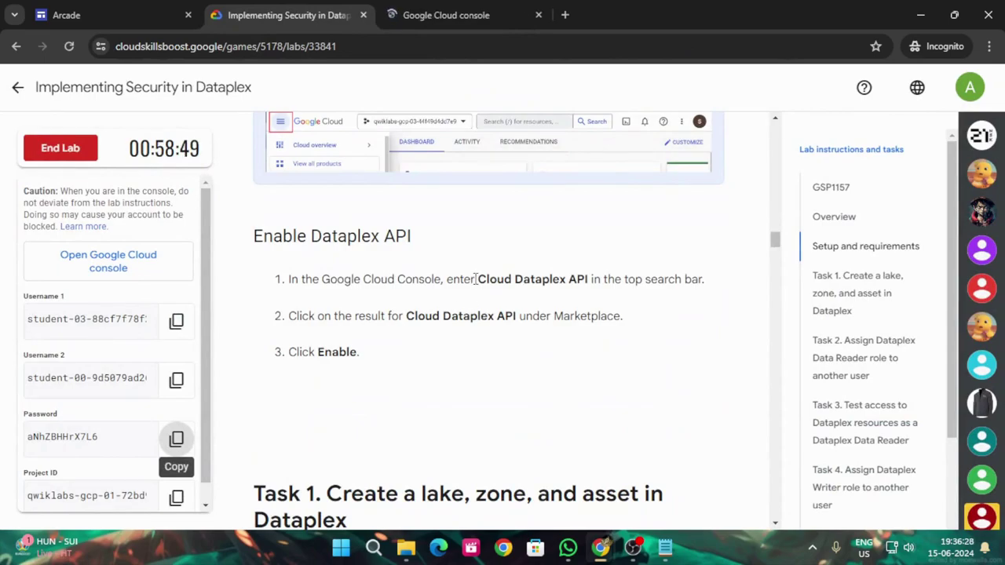
drag(477, 278, 592, 296)
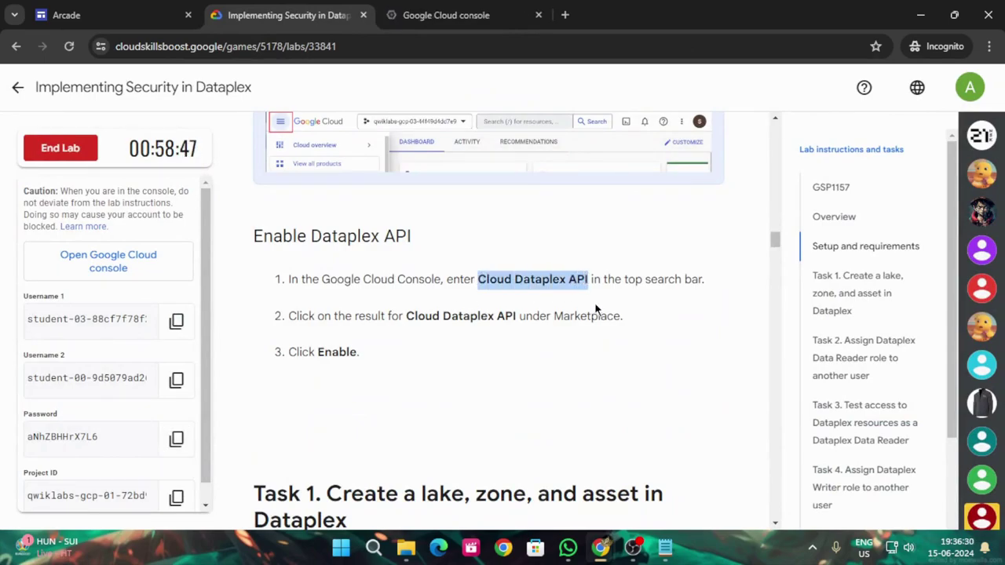
Accept the Google Cloud terms of service in the console's welcome dialog and continue to the project dashboard.
key(ctrl+Tab)
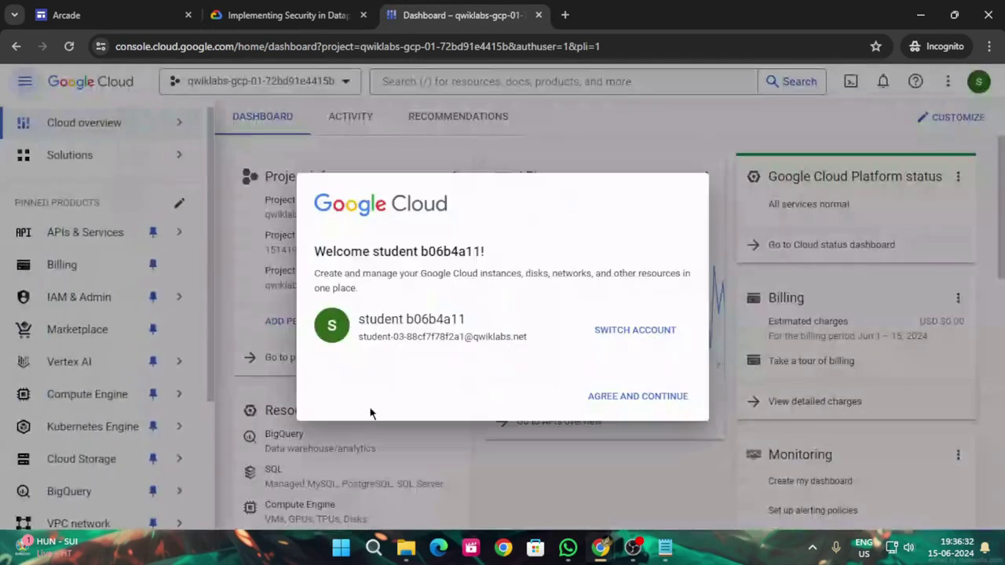
click(330, 392)
click(617, 483)
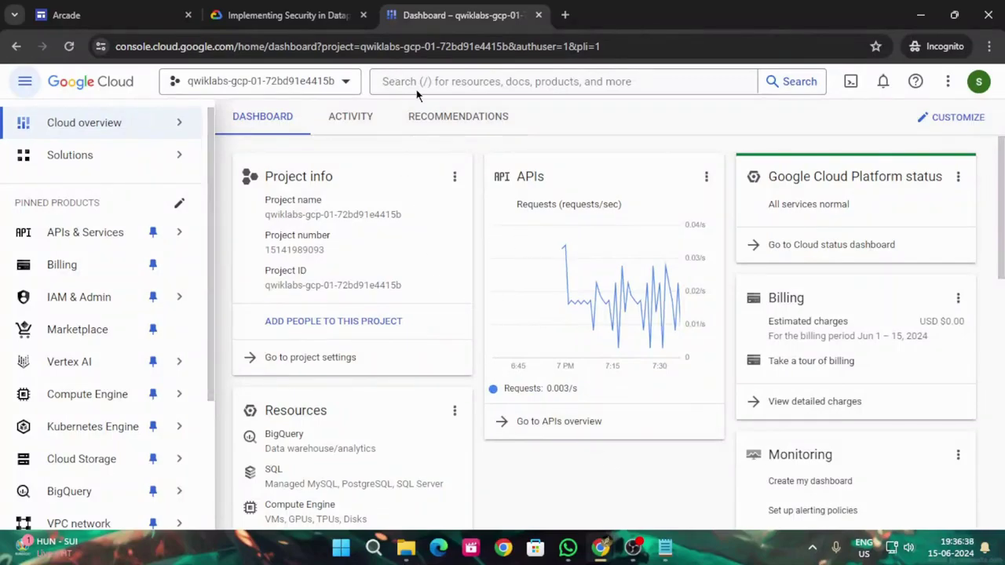
Search the API Library for Cloud Dataplex API and open its product details.
mouse_move(94, 245)
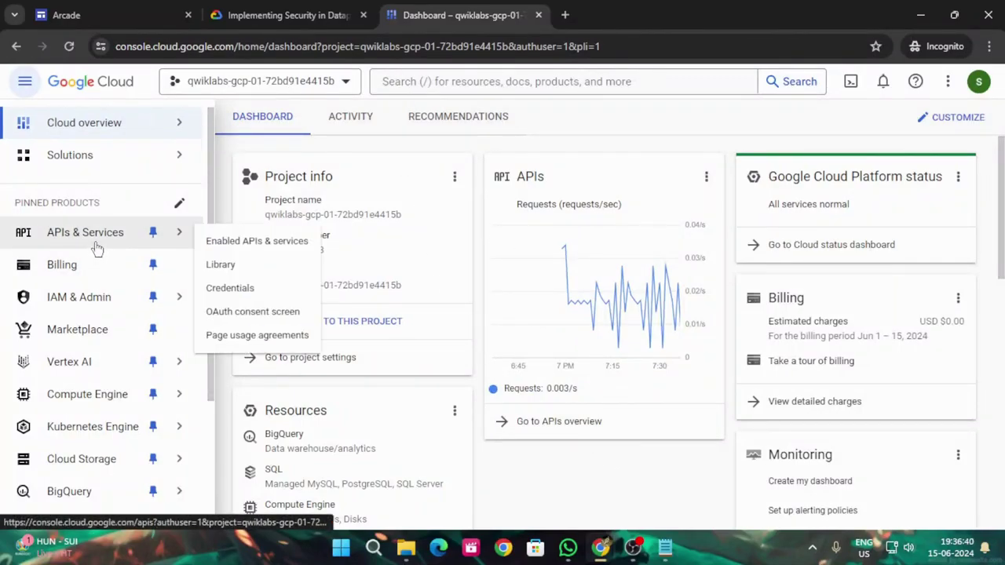
click(209, 271)
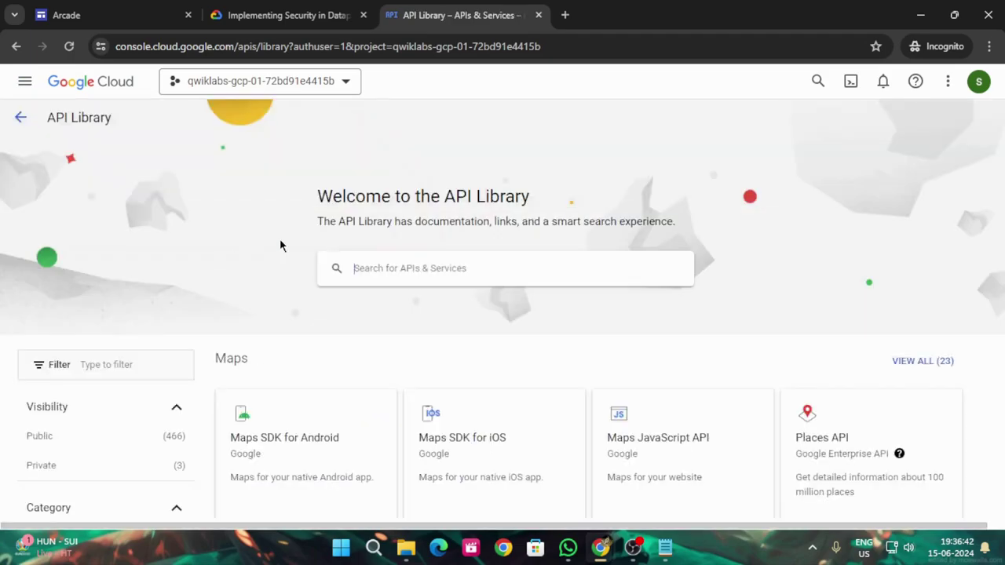
click(422, 268)
key(ctrl+v)
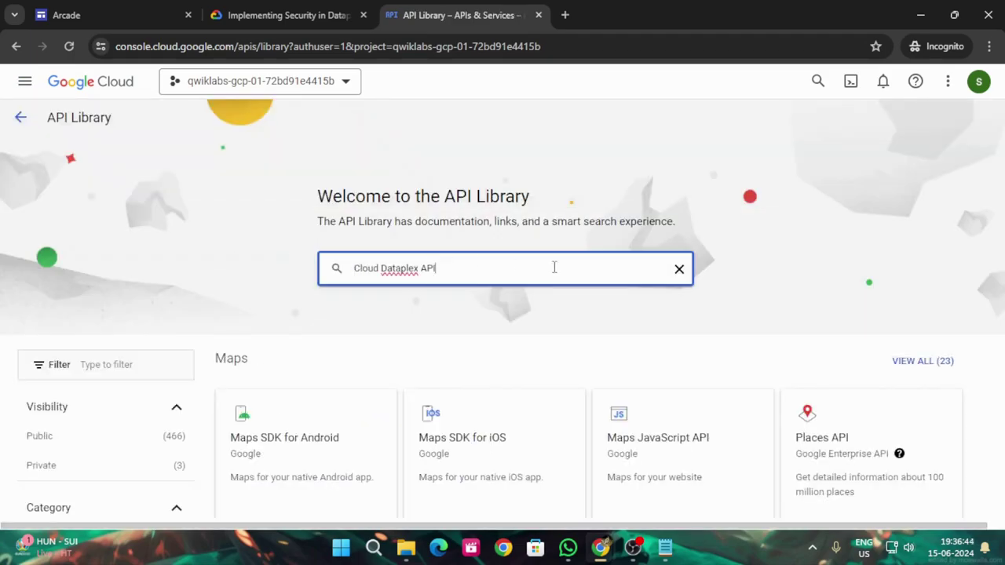
key(Return)
click(384, 253)
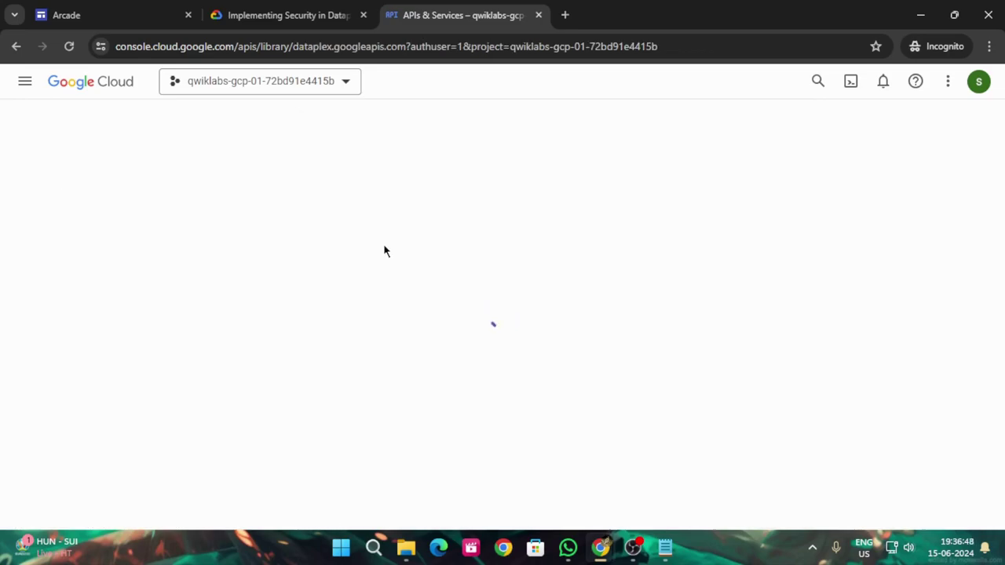
Recheck the lab's API instructions, then find Cloud Dataplex API in Marketplace and open its product details.
click(245, 13)
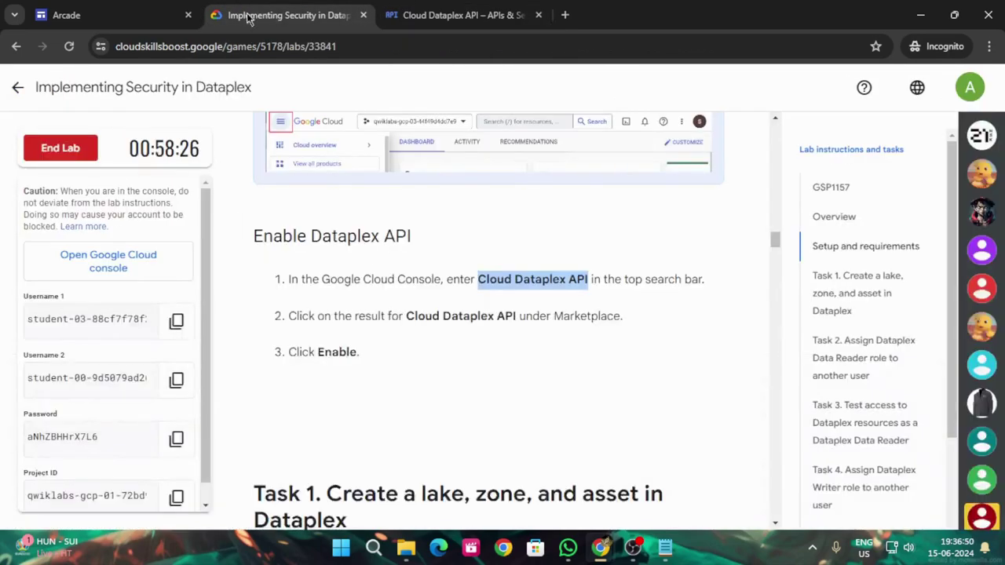
scroll(415, 381, down, 2)
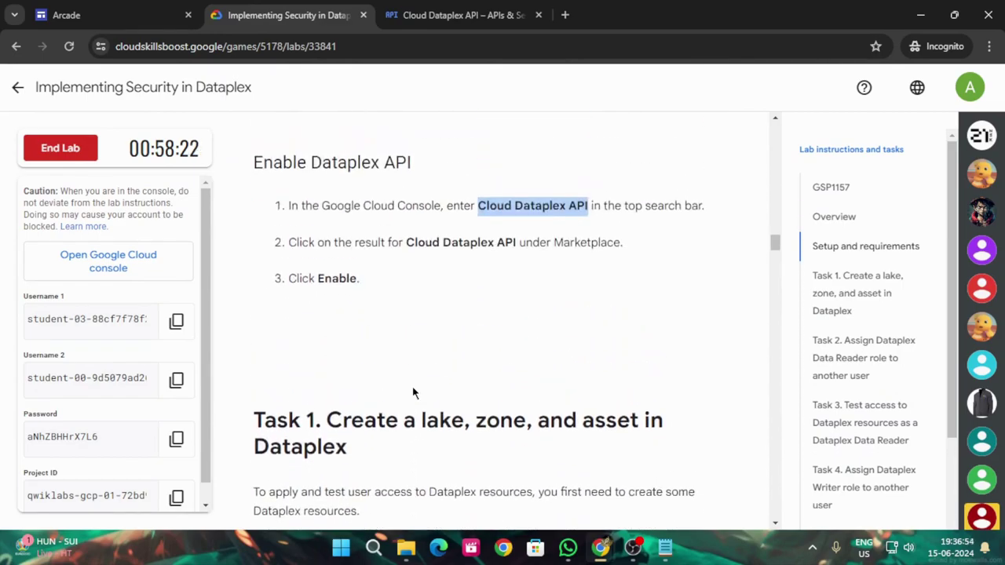
click(462, 8)
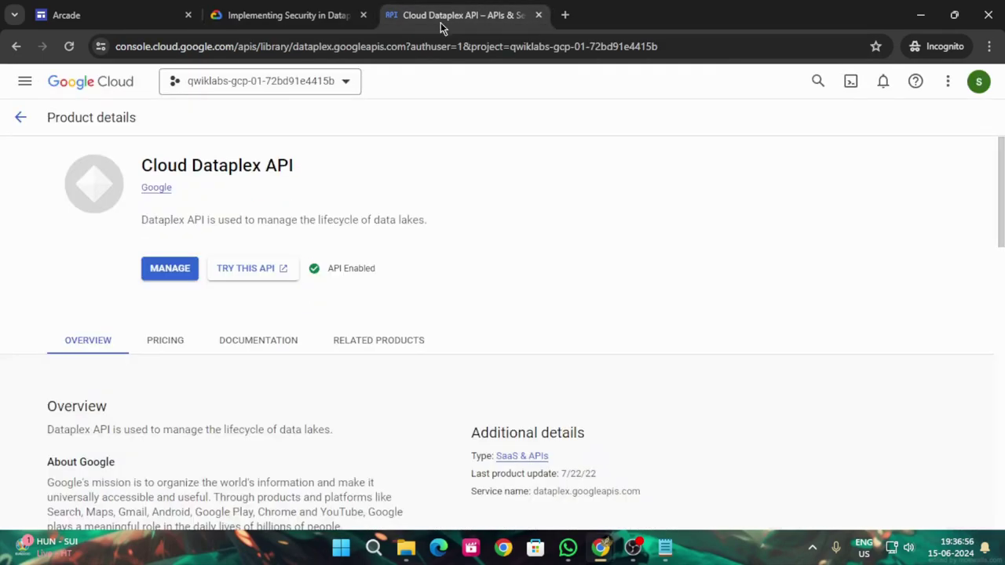
click(20, 117)
click(22, 93)
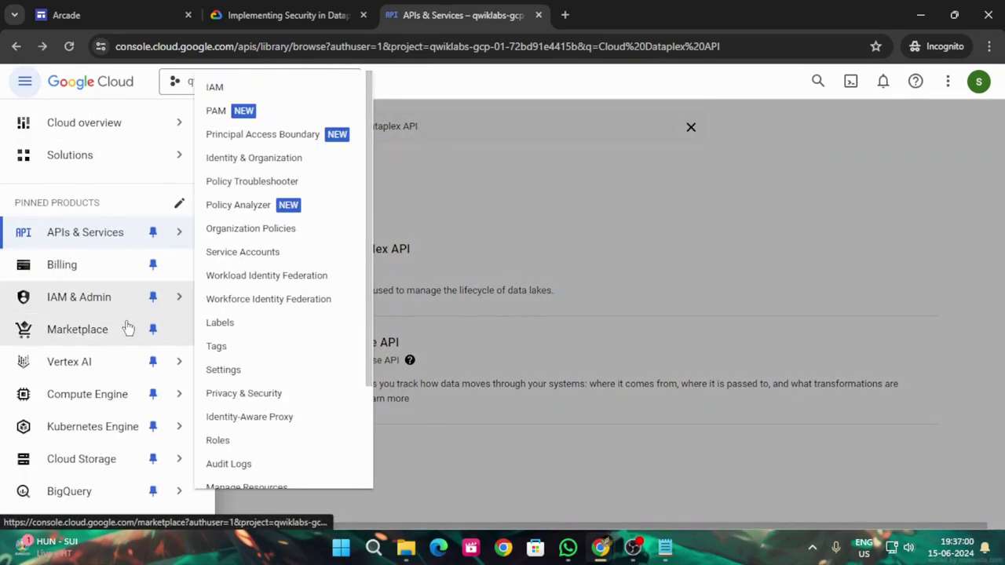
click(77, 329)
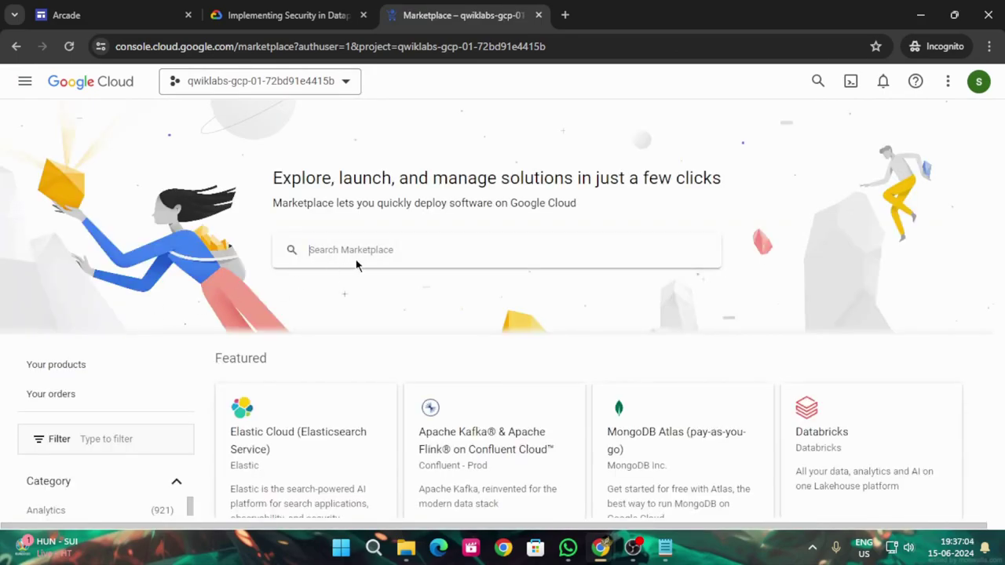
key(ctrl+v)
key(Return)
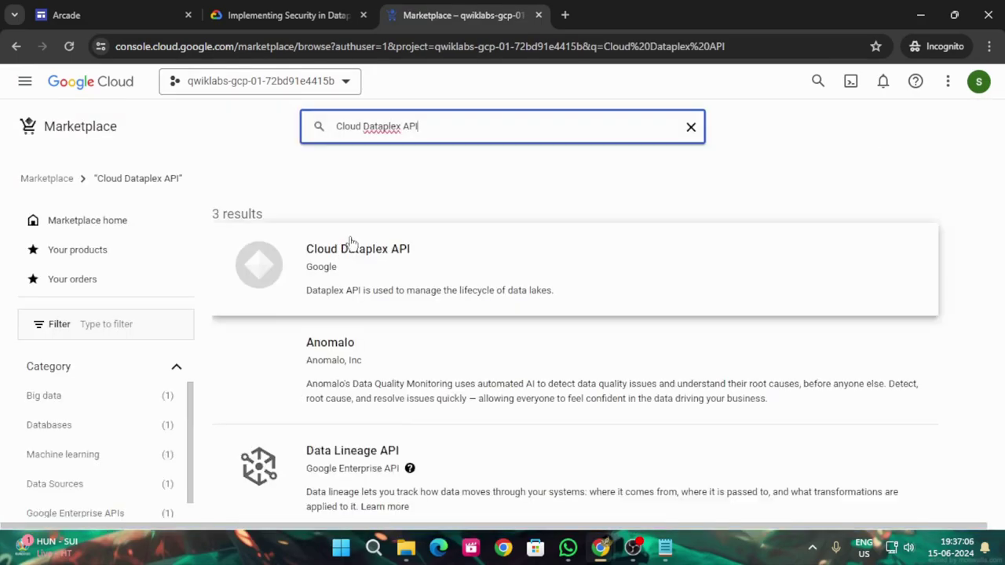
click(357, 251)
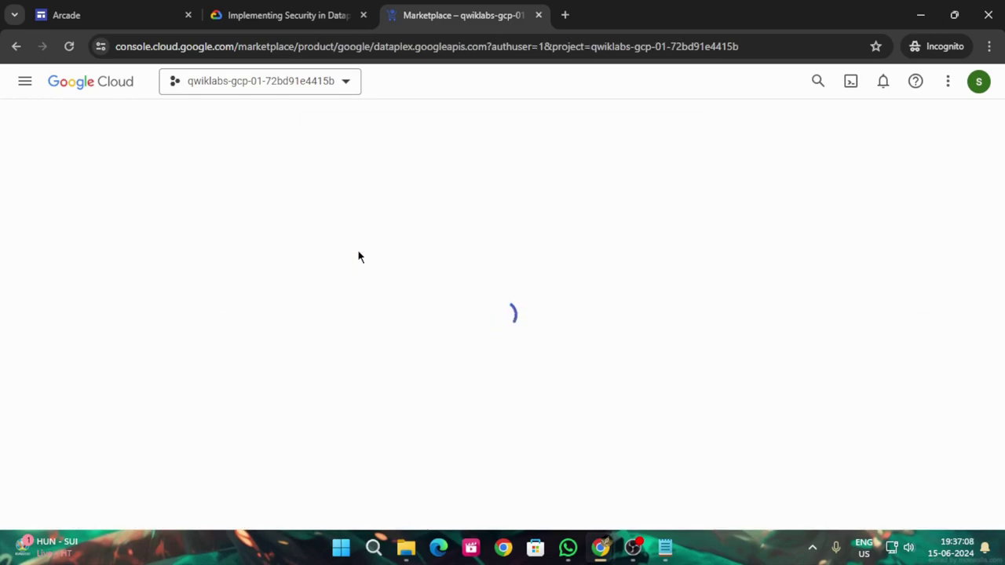
Review the lab's Create a lake instructions in Task 1 and copy the product name Dataplex from them.
click(282, 15)
scroll(383, 504, down, 4)
scroll(383, 509, down, 1)
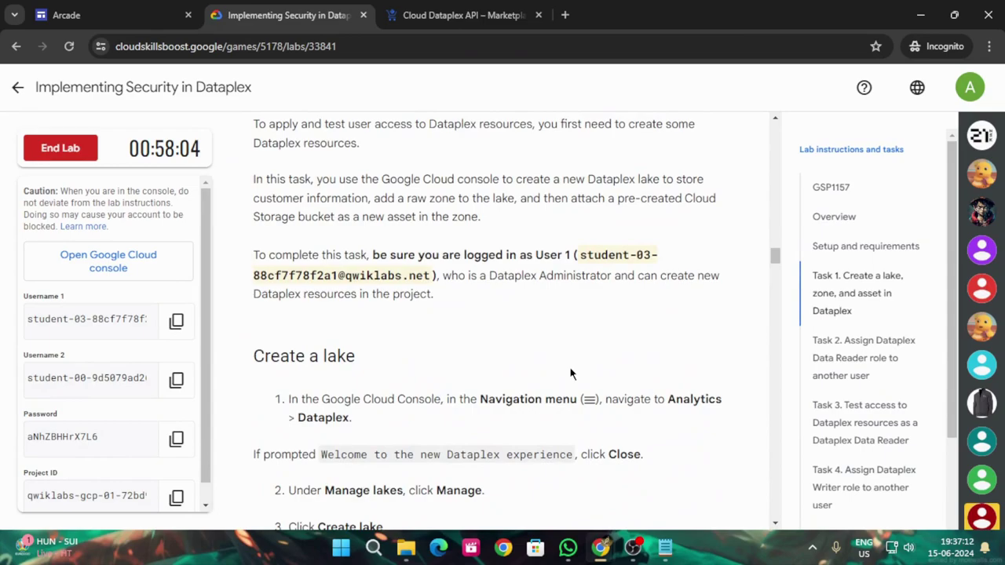
scroll(571, 374, down, 2)
scroll(571, 374, down, 2)
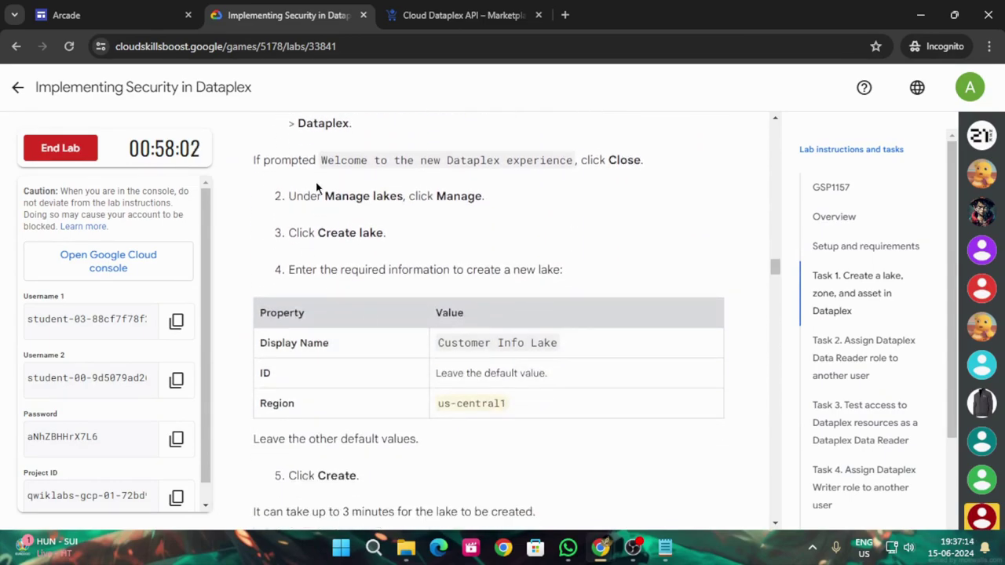
scroll(313, 179, up, 1)
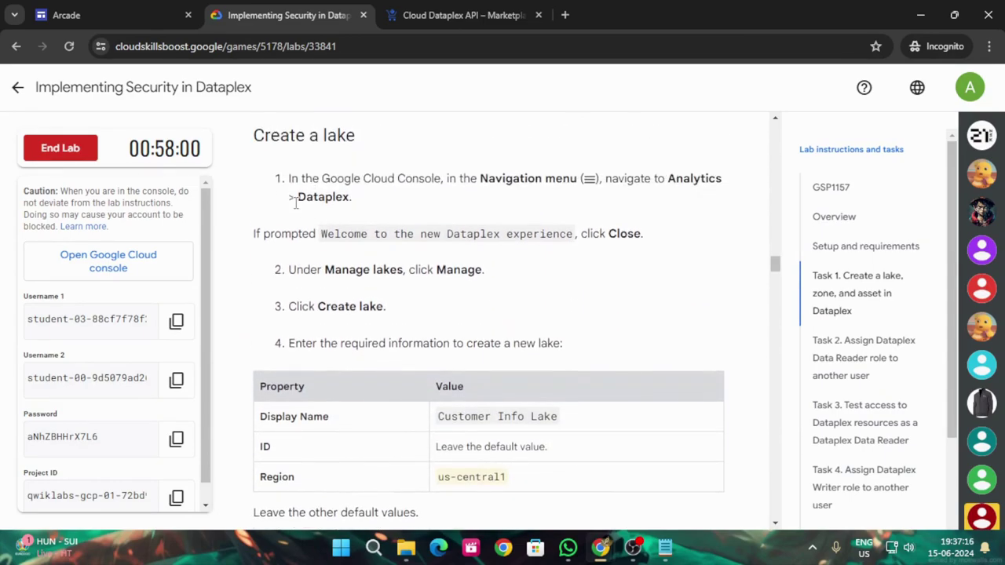
double_click(298, 197)
key(ctrl+c)
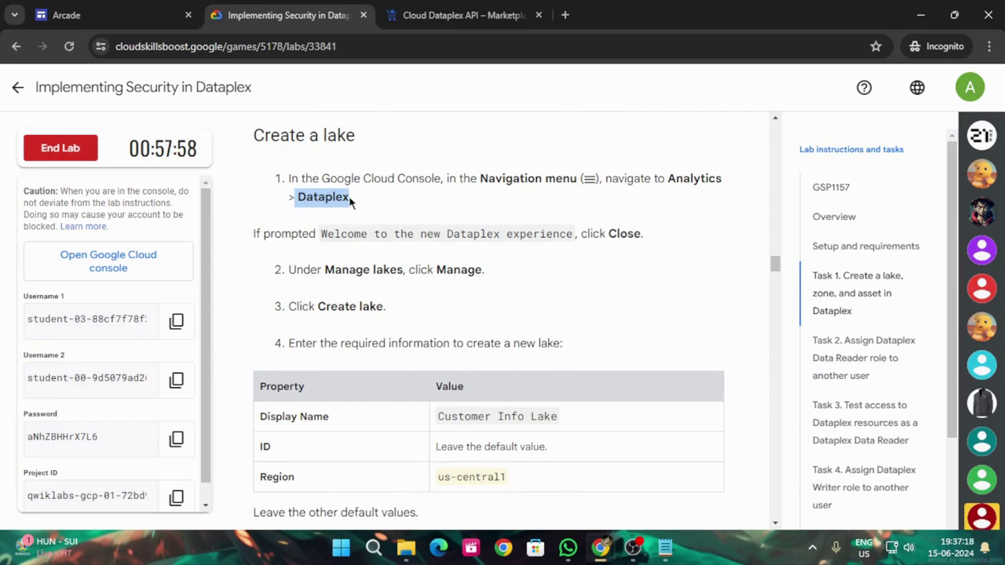
Return to the Marketplace search results in the Google Cloud console and clear the search text.
click(394, 11)
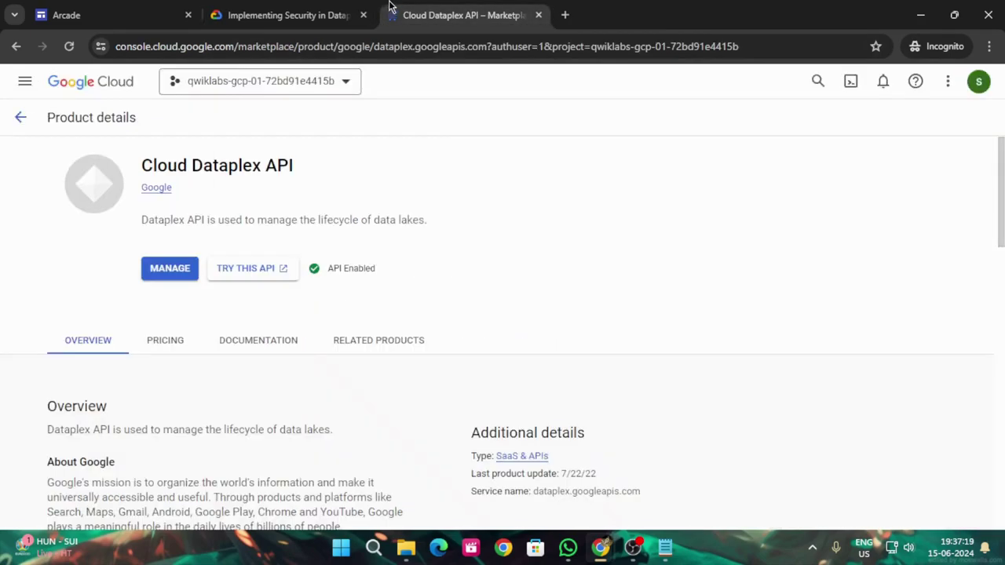
click(20, 117)
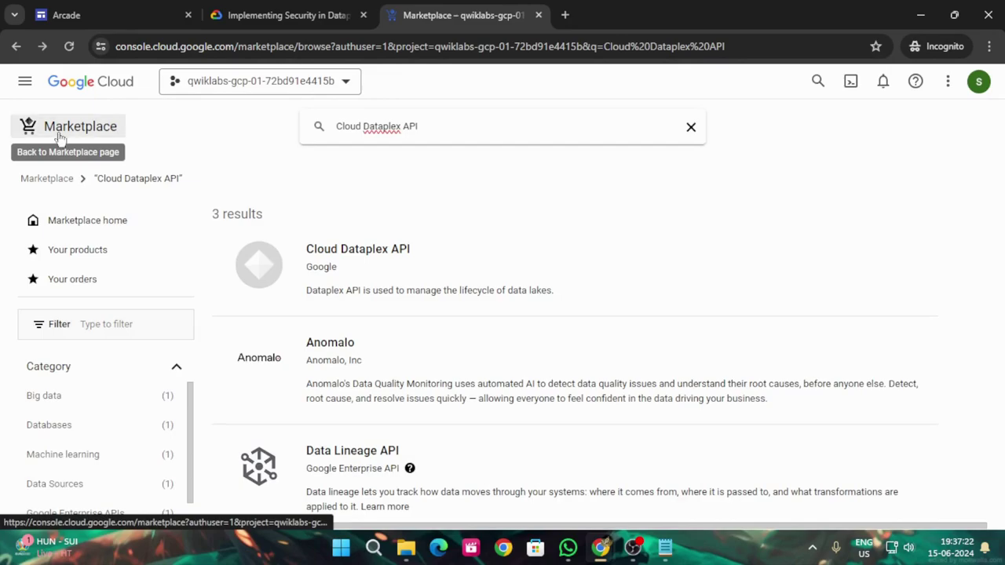
click(691, 127)
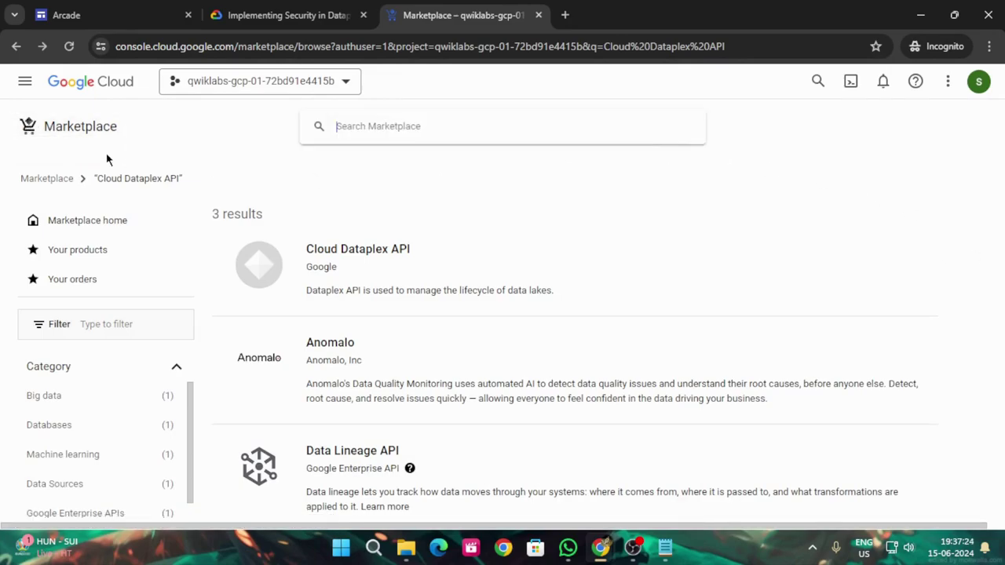
Go to the project's Cloud overview dashboard, search the console for Dataplex and open the Dataplex product page.
click(24, 81)
mouse_move(129, 139)
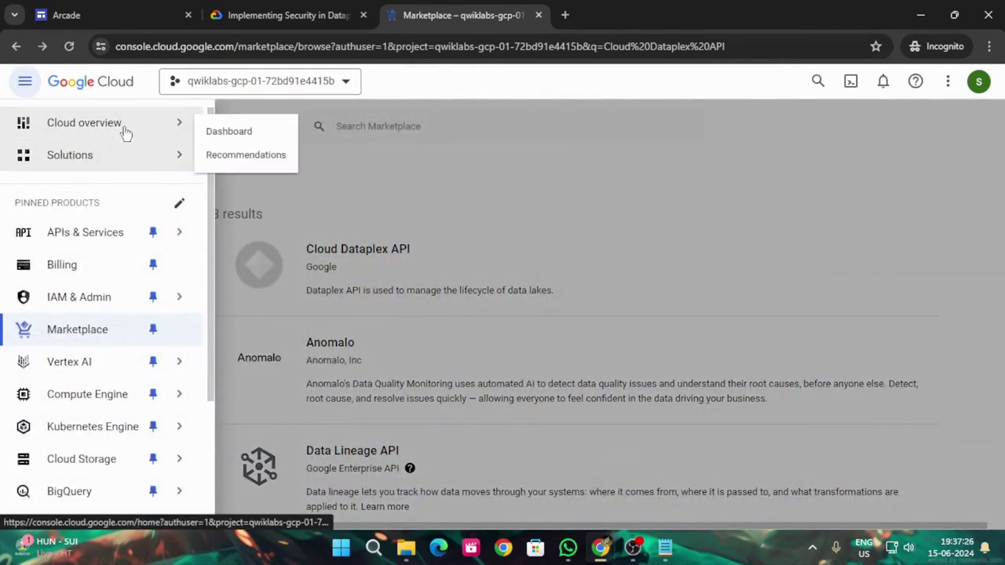
click(126, 134)
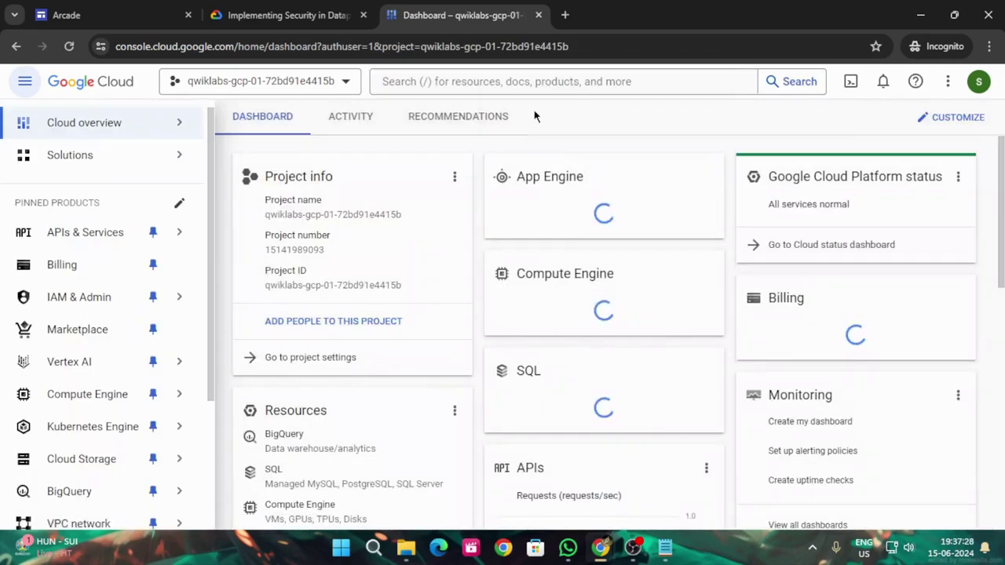
click(511, 80)
key(ctrl+v)
key(Return)
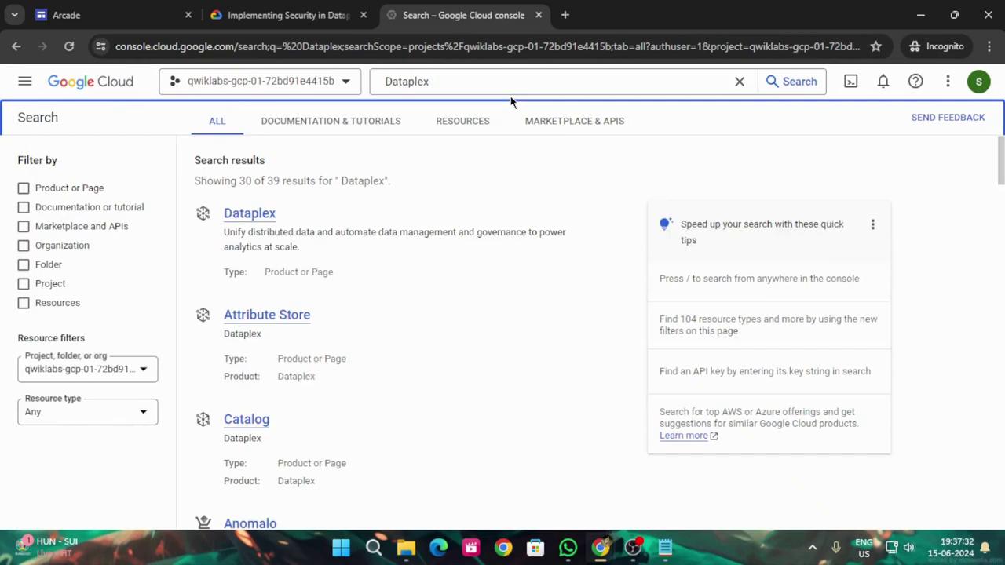
click(262, 218)
Copy the lake name from the lab's Create a lake instructions and start a new Dataplex lake with the display name Customer Info Lake.
click(305, 12)
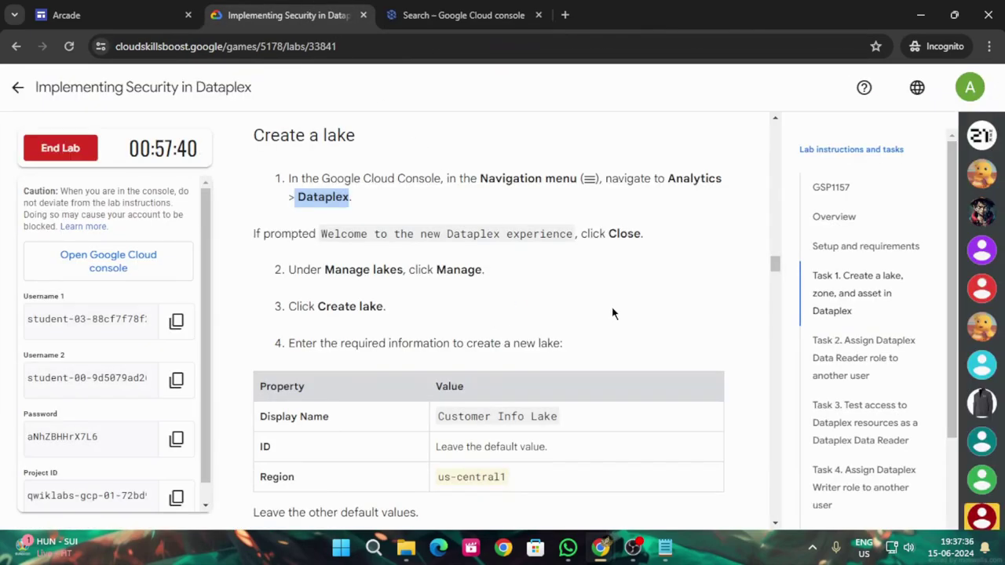
scroll(616, 303, down, 2)
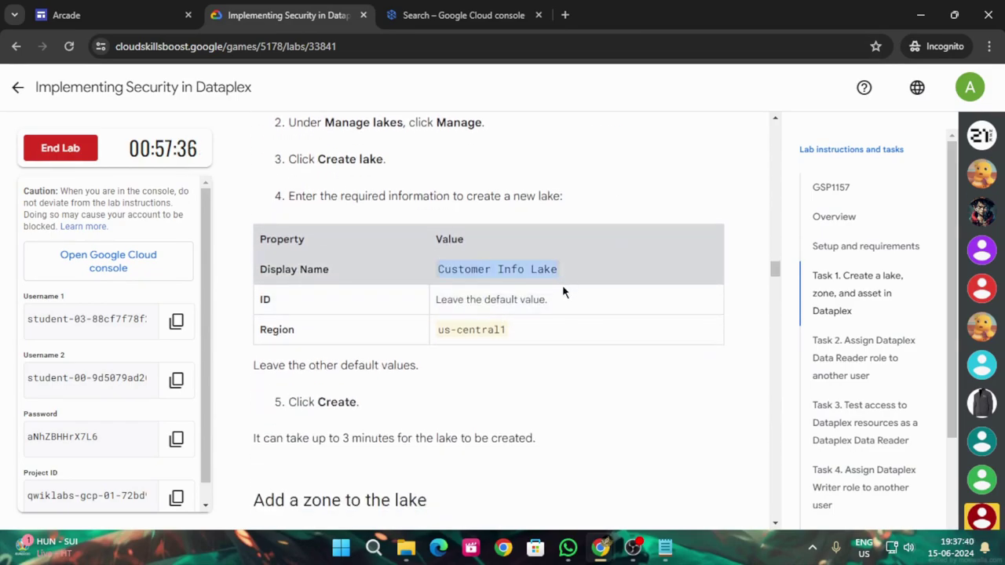
click(536, 10)
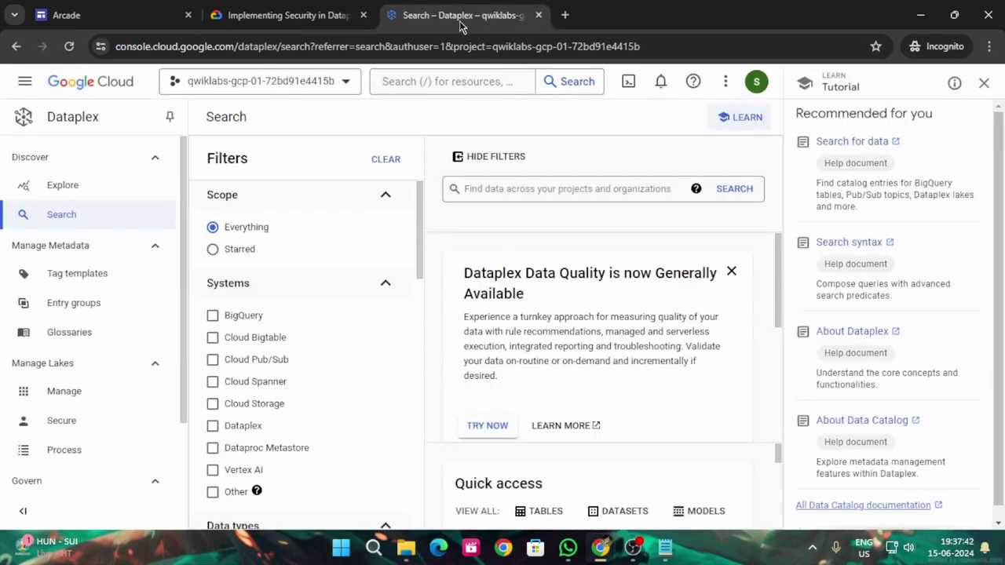
click(64, 392)
scroll(87, 396, down, 1)
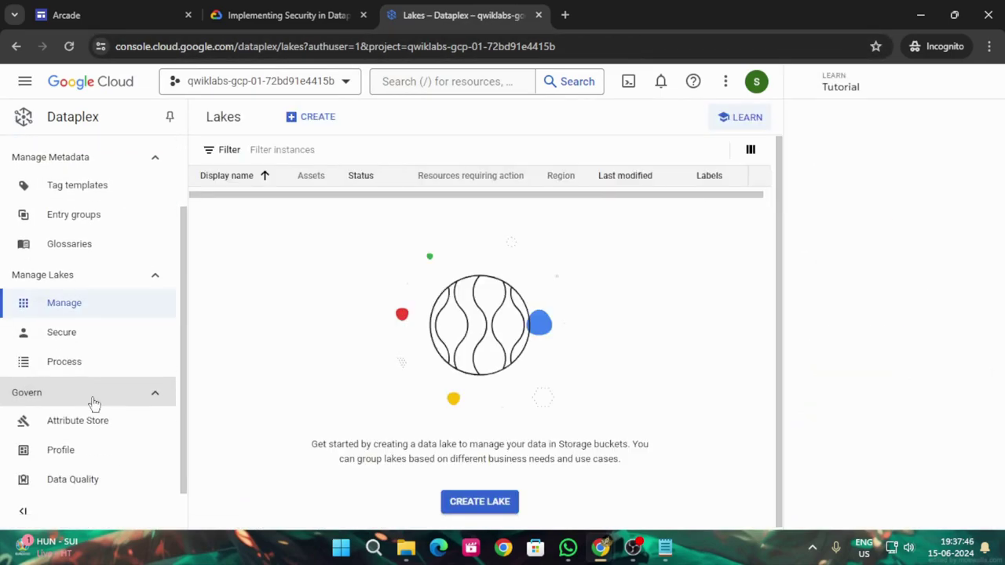
click(323, 120)
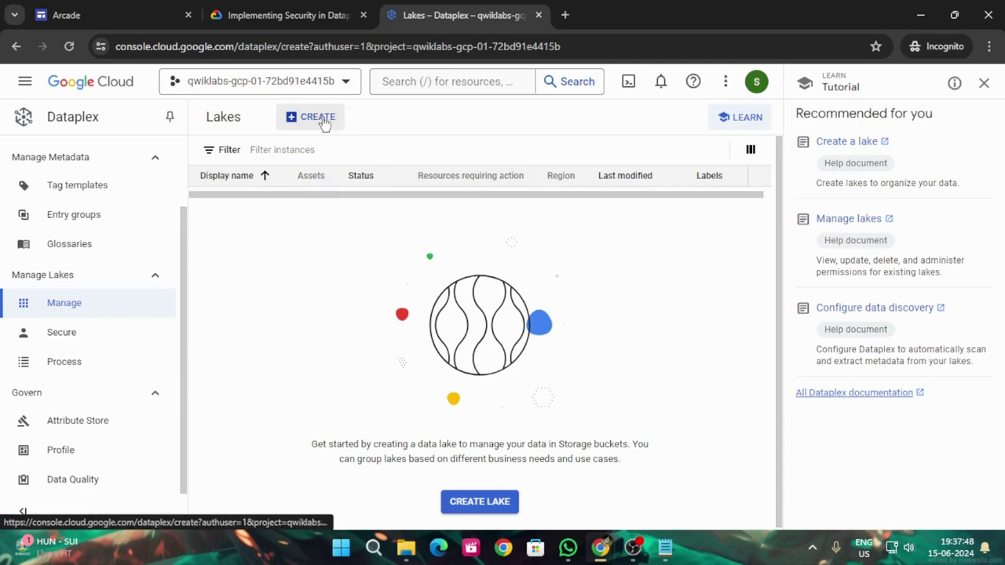
click(350, 166)
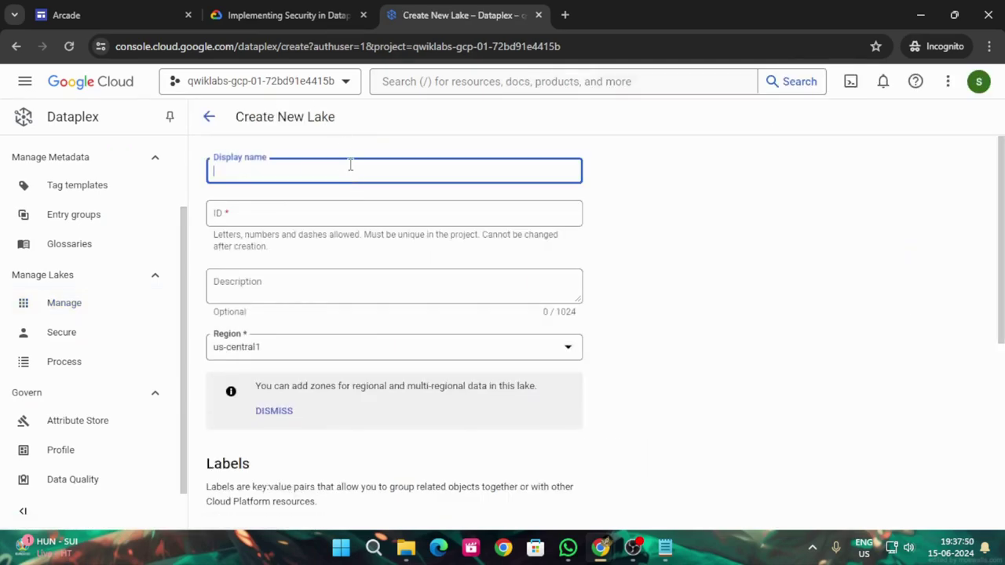
text(Customer Info Lake)
Check the lake's region against the lab instructions and create the lake in us-central1 with the other defaults.
click(303, 15)
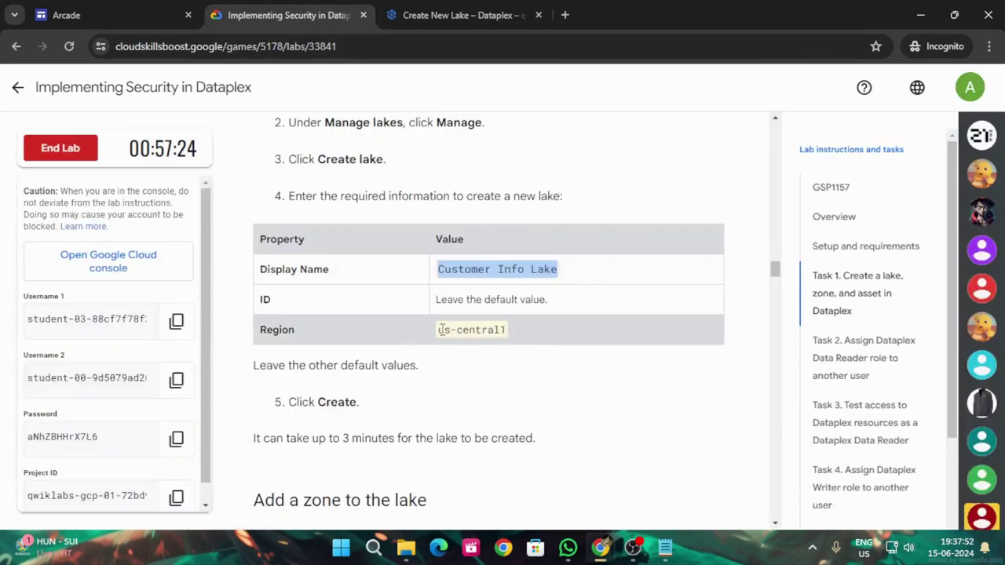
click(518, 12)
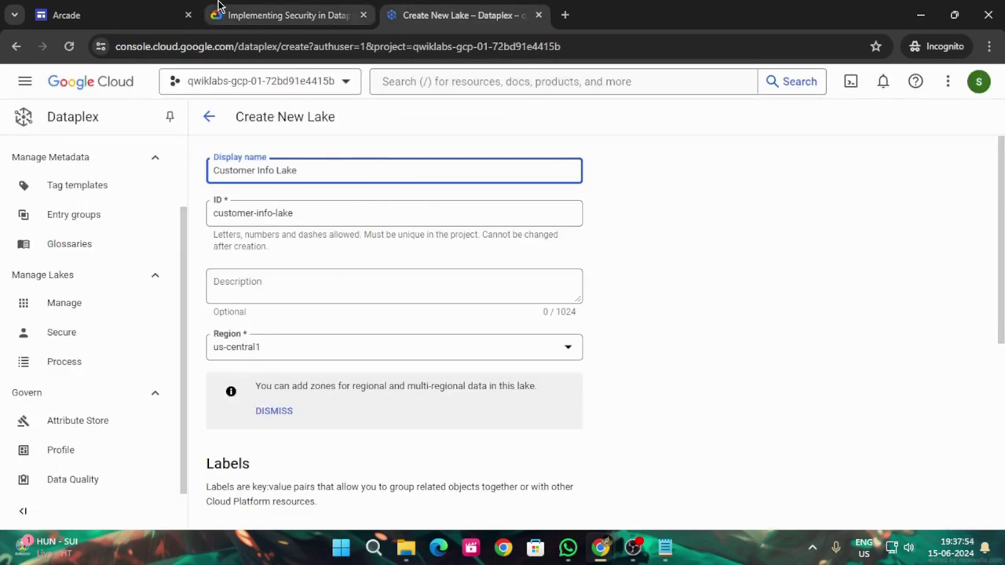
click(287, 15)
scroll(367, 335, down, 1)
click(455, 15)
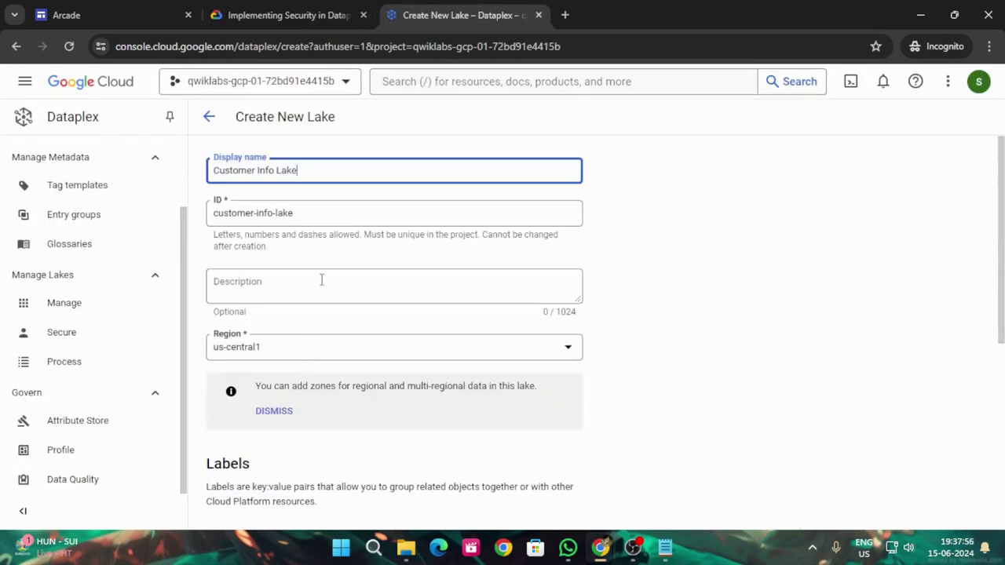
scroll(353, 217, down, 5)
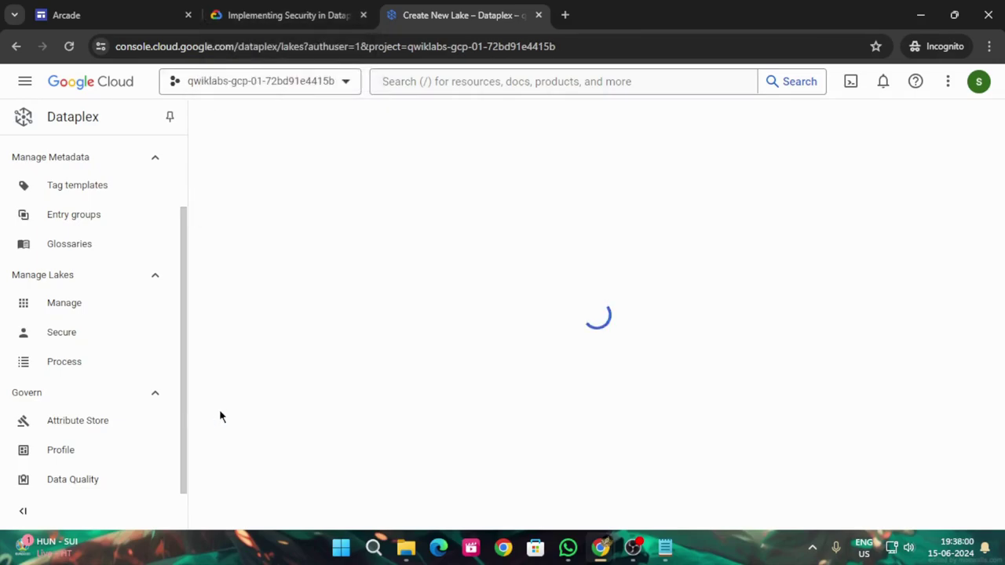
Copy the display name Customer Raw Zone from the lab's Add a zone instructions, return to the lakes list and dismiss the Learn tutorial.
click(251, 13)
scroll(349, 357, down, 6)
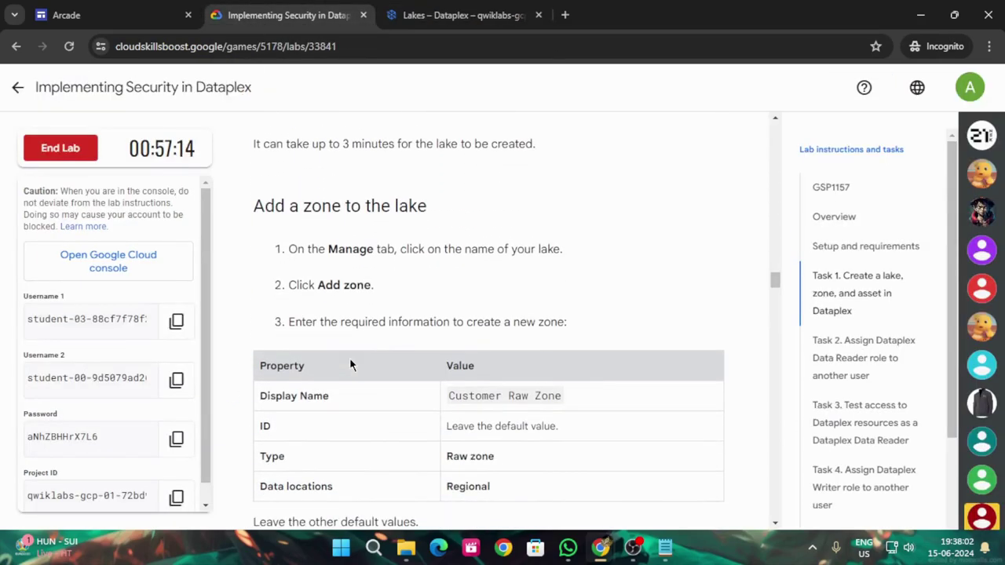
drag(503, 248, 570, 251)
key(ctrl+c)
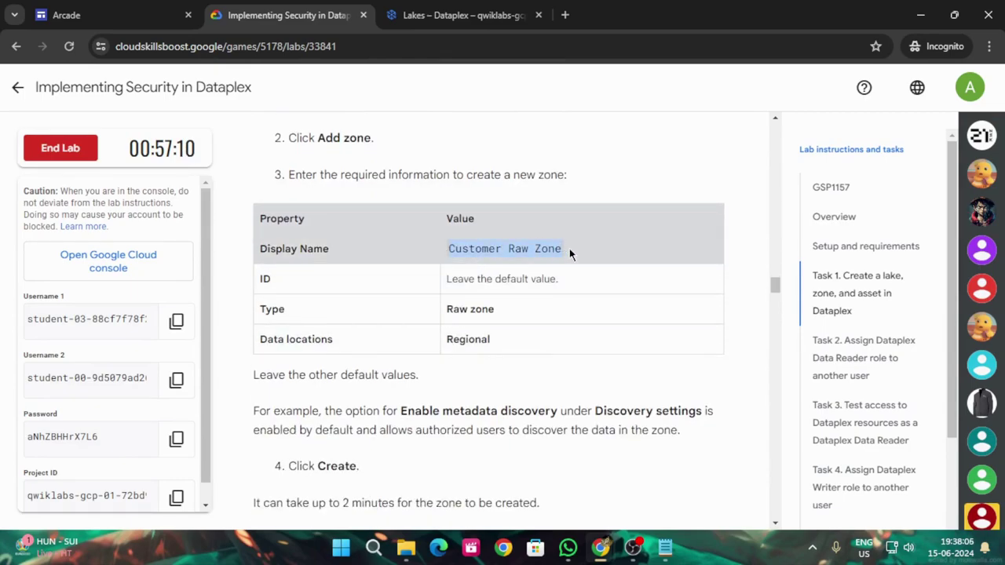
click(482, 7)
click(290, 15)
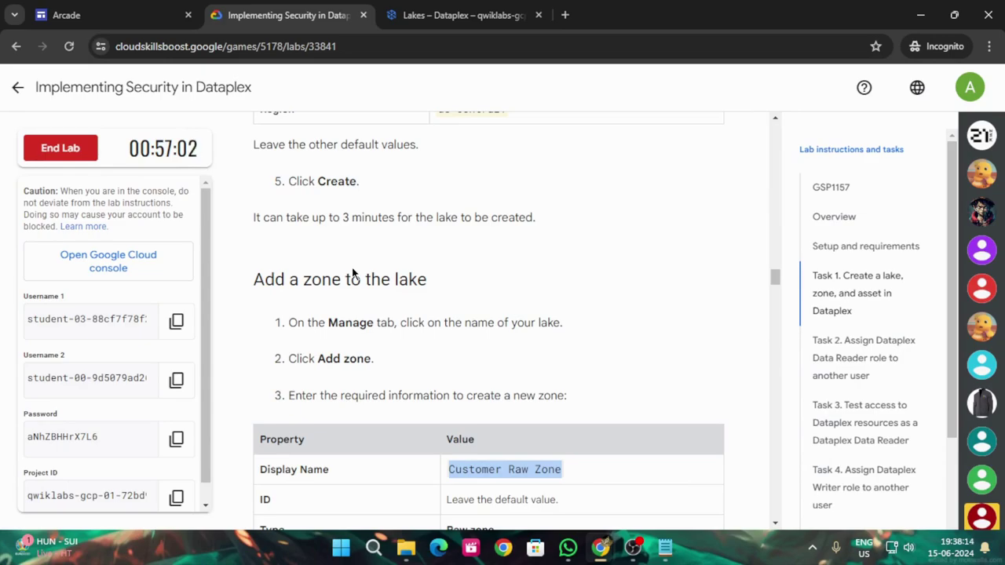
click(417, 15)
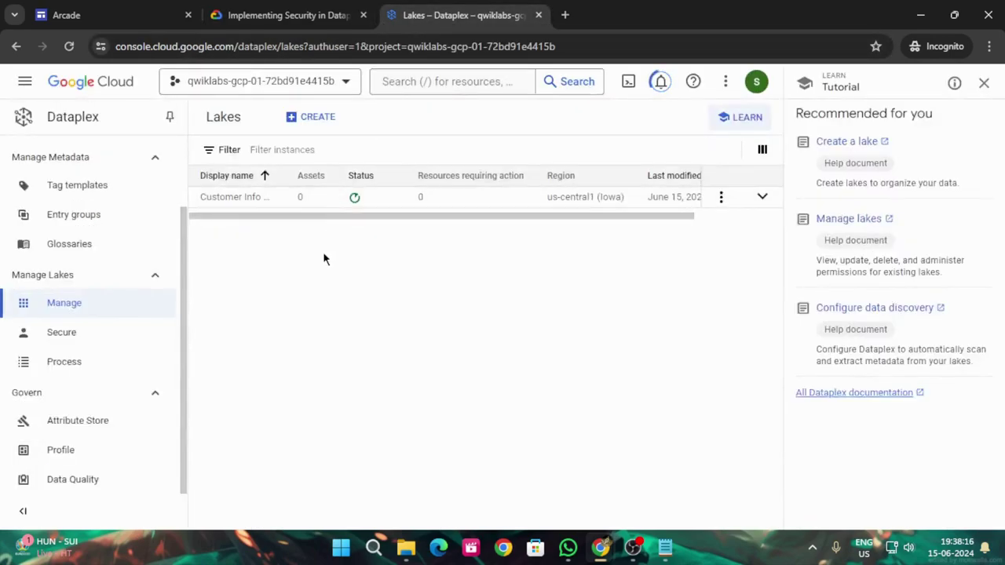
click(983, 83)
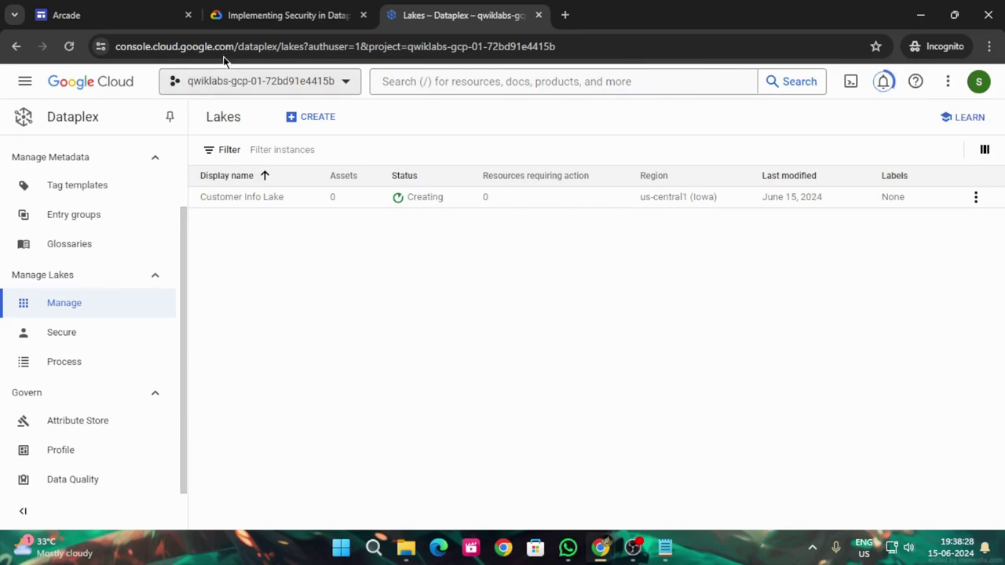
Review the lab's zone and asset instructions and refresh the lakes list to check the creation status of Customer Info Lake.
click(286, 15)
scroll(342, 369, down, 1)
scroll(342, 369, down, 2)
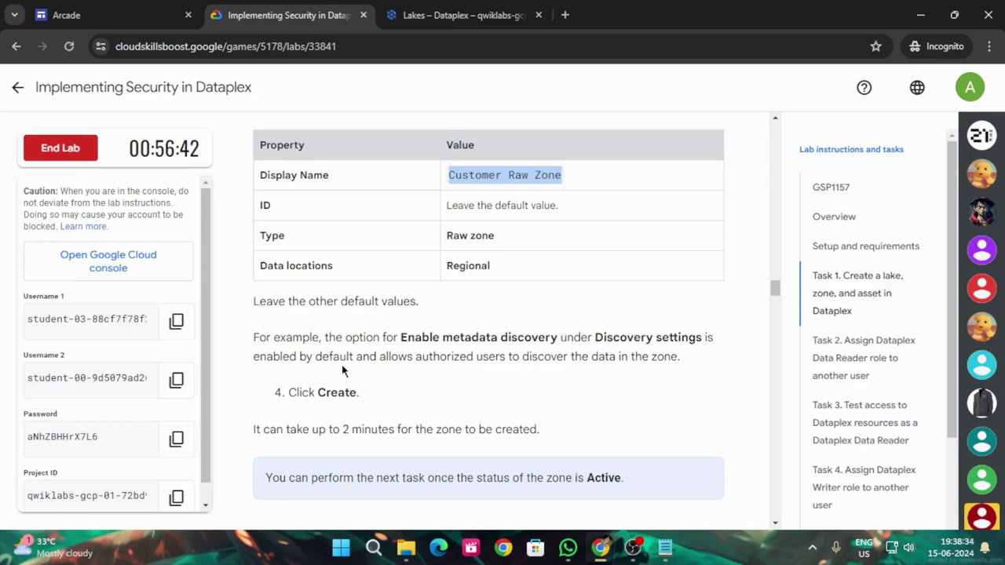
scroll(340, 379, down, 2)
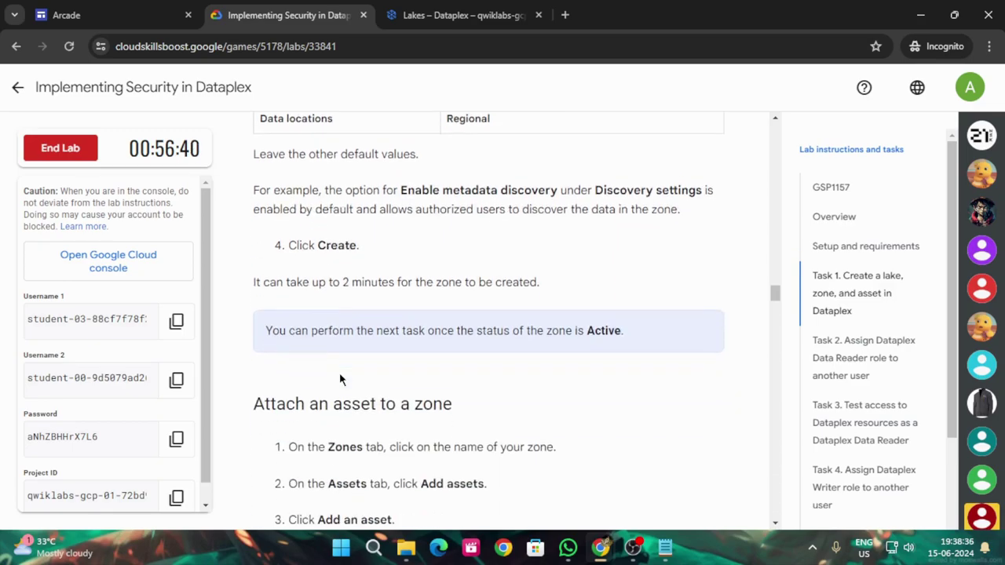
scroll(337, 376, up, 3)
click(482, 10)
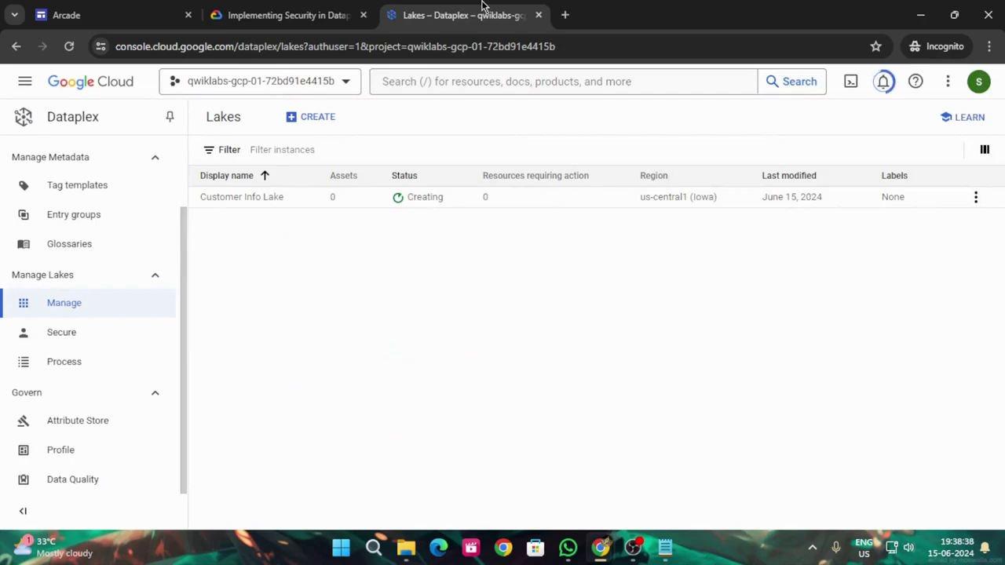
click(68, 47)
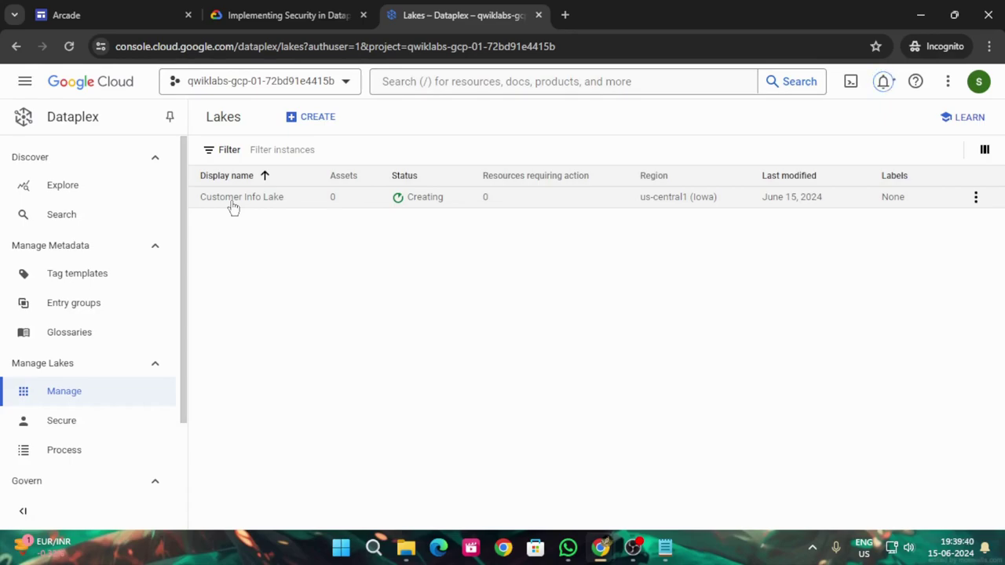
click(69, 47)
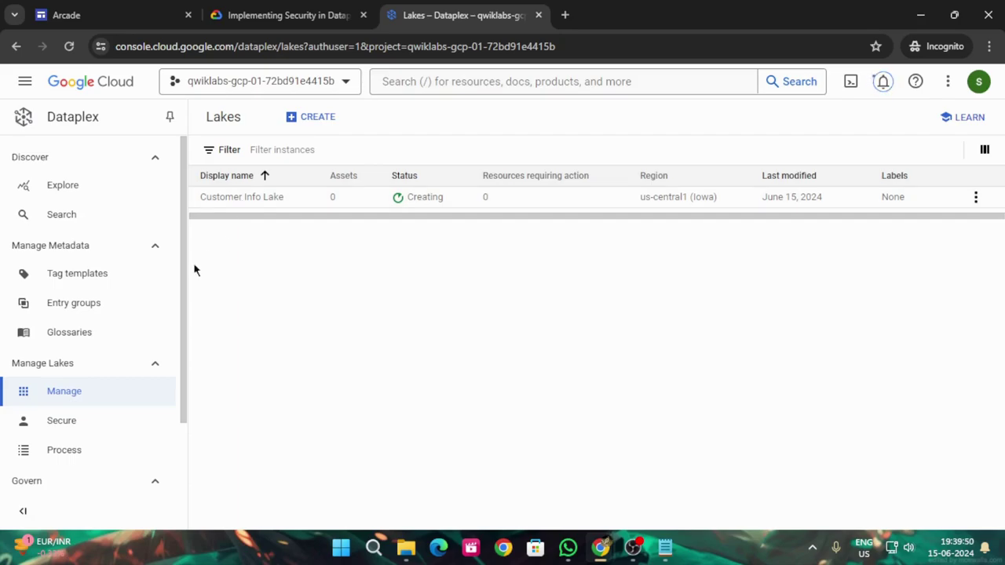
drag(182, 288, 204, 271)
click(288, 13)
scroll(465, 282, up, 4)
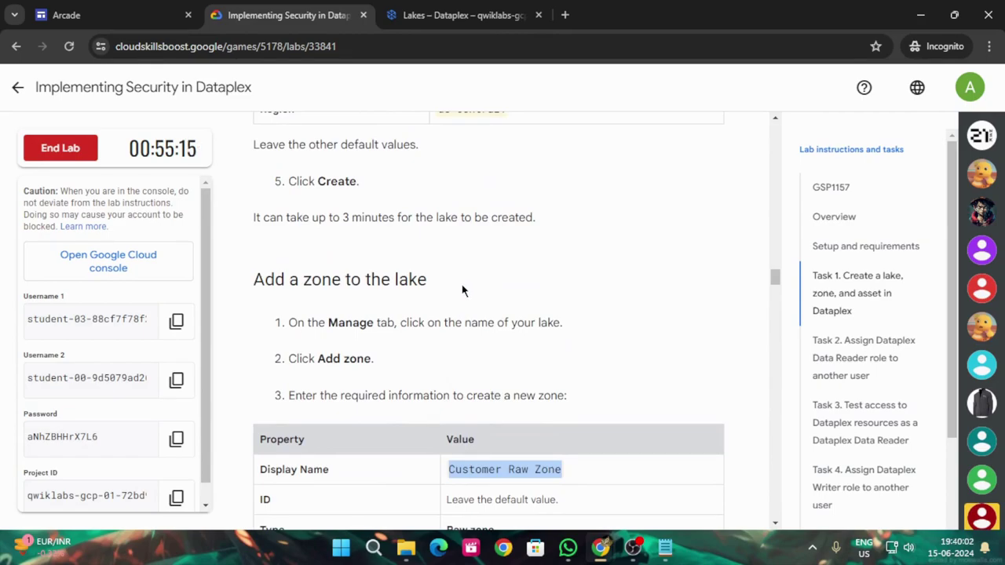
click(426, 12)
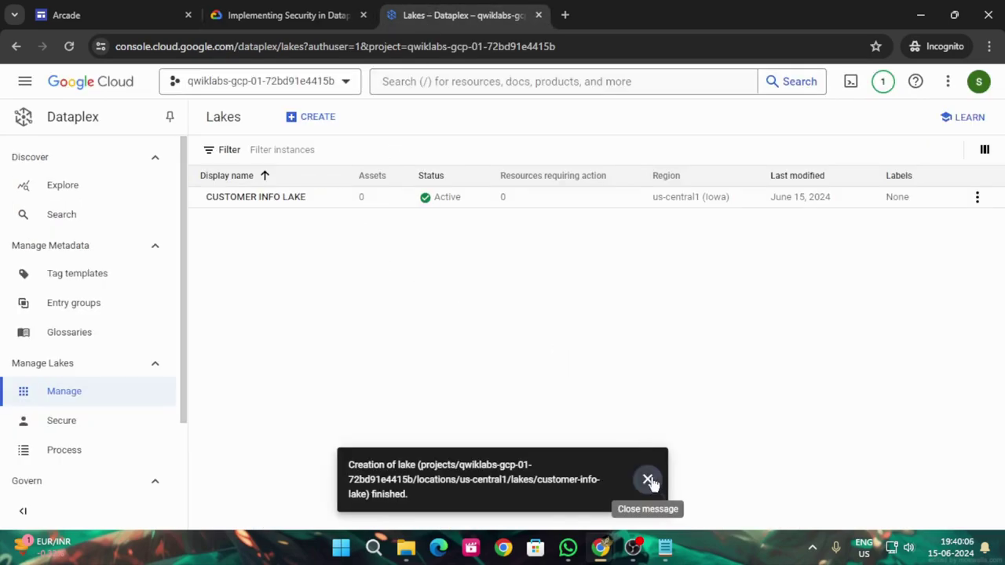
Dismiss the creation message, open Customer Info Lake and start a new zone with the display name Customer Raw Zone.
click(658, 479)
click(265, 204)
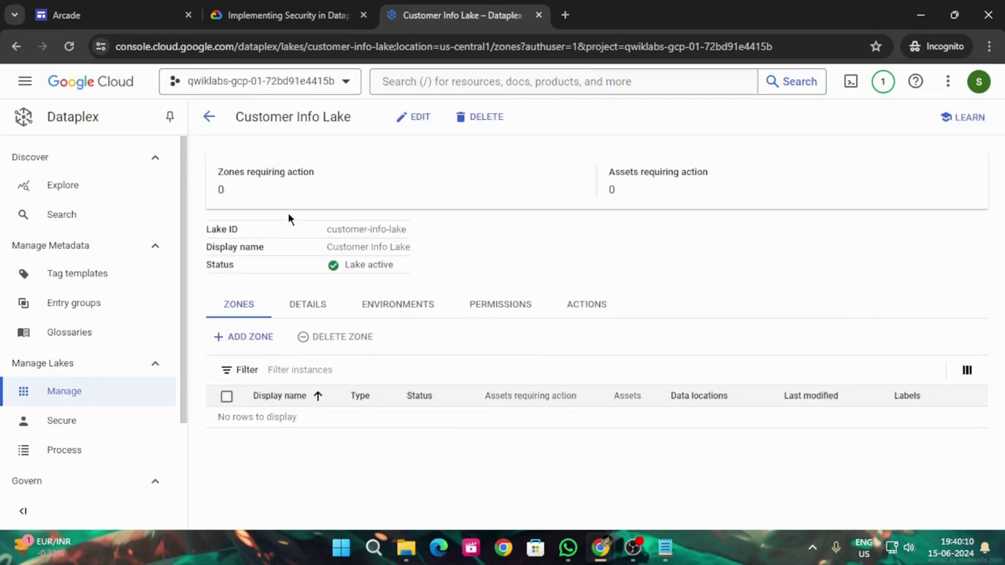
click(249, 336)
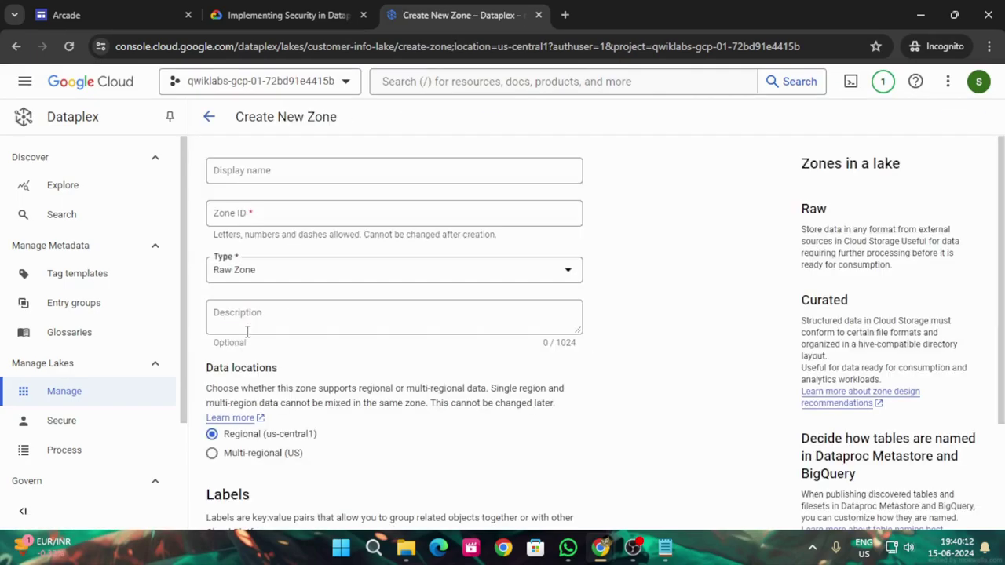
click(241, 176)
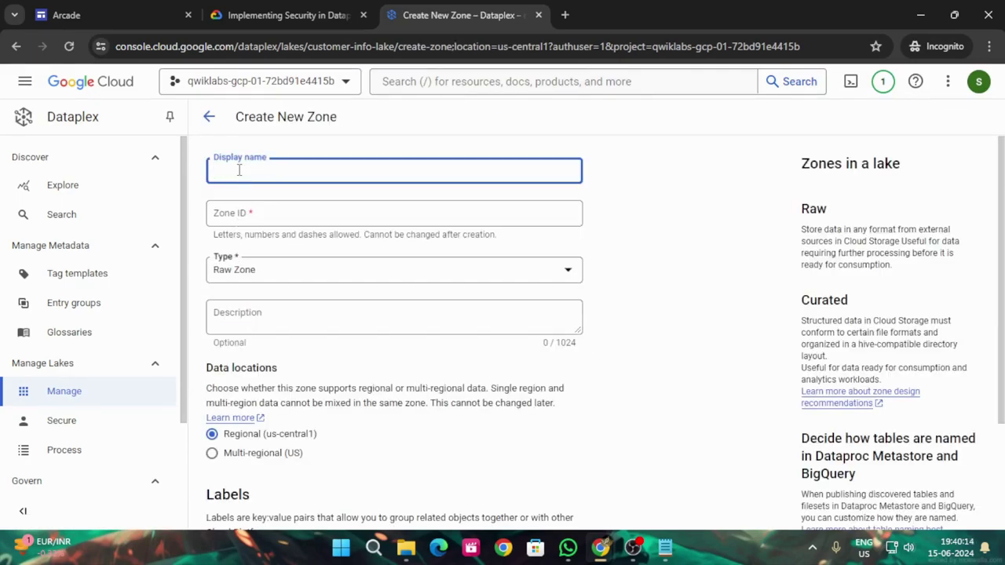
key(ctrl+v)
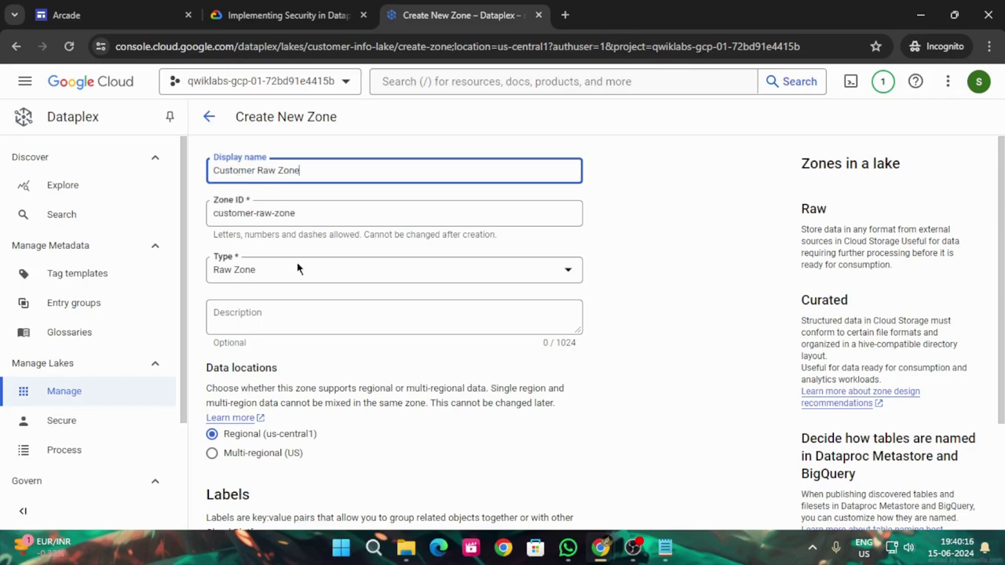
Check the zone settings against the lab instructions and create it as a Raw Zone with the Regional (us-central1) data location.
click(286, 14)
scroll(500, 372, down, 3)
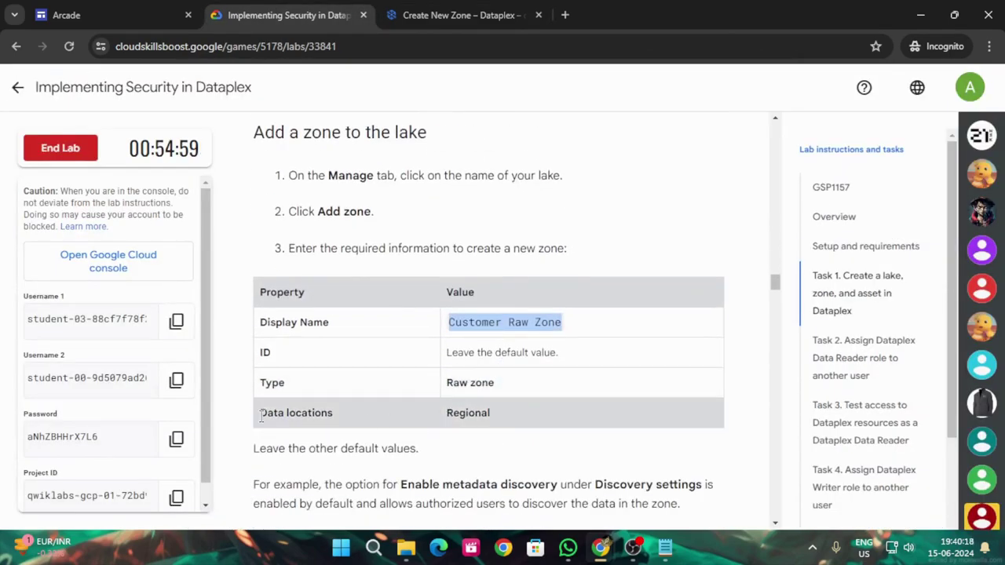
click(475, 12)
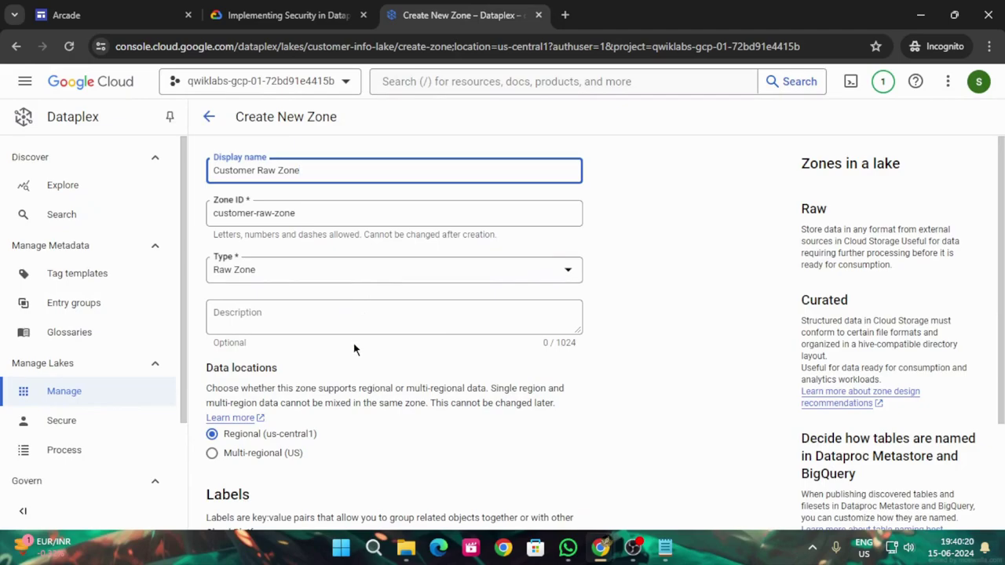
scroll(353, 349, down, 1)
scroll(251, 373, down, 1)
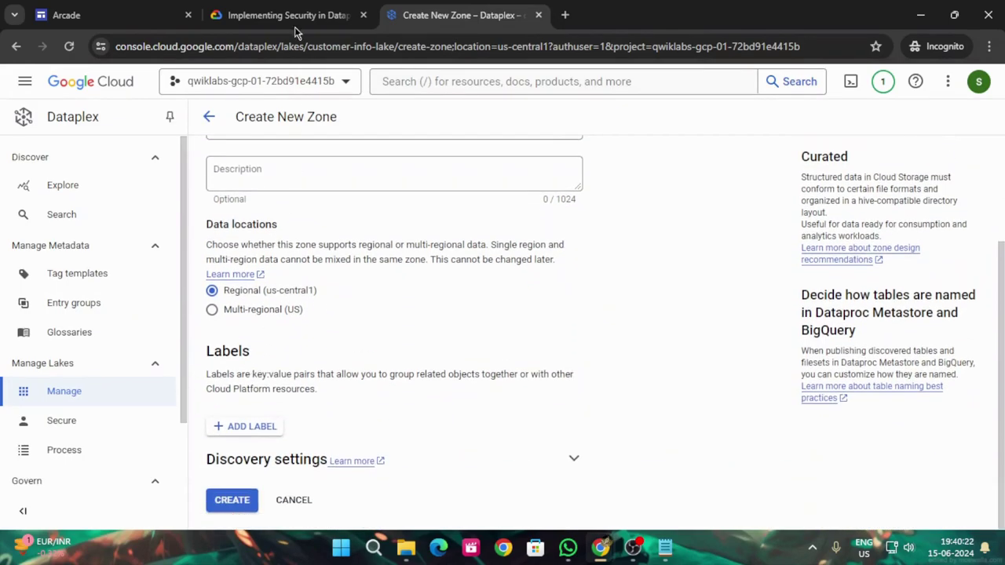
click(286, 15)
scroll(472, 342, down, 3)
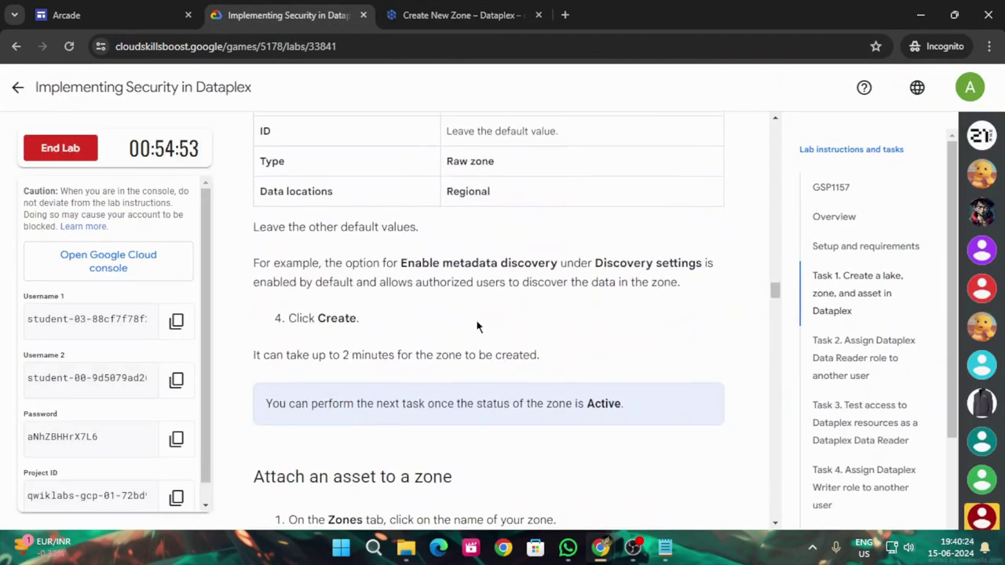
scroll(476, 327, down, 1)
click(455, 14)
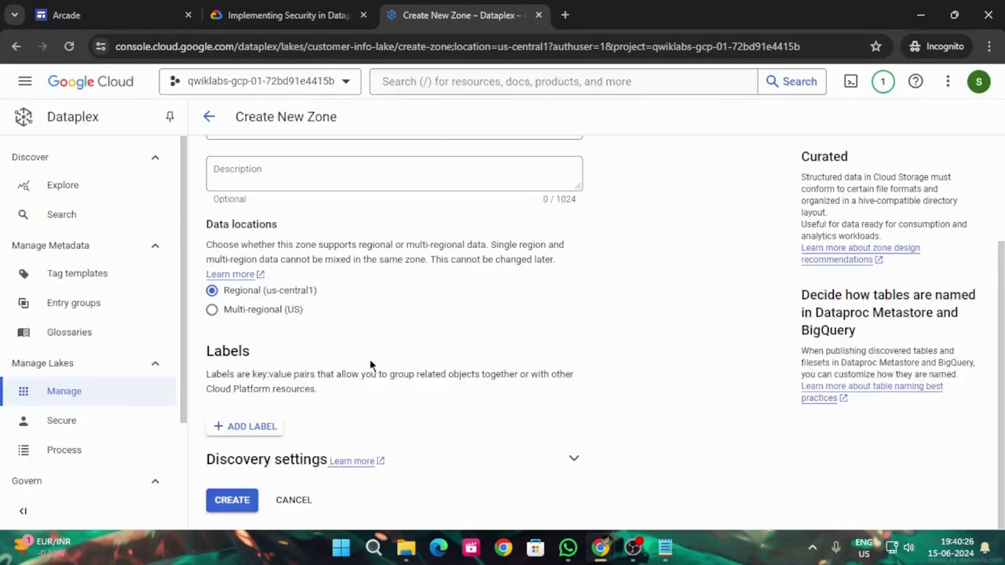
click(239, 508)
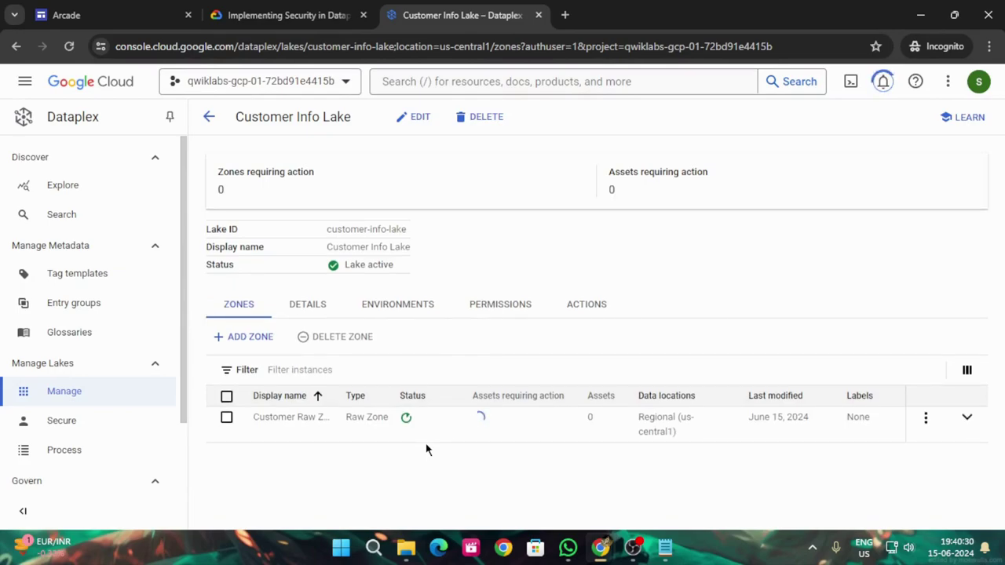
Copy the display name Customer Online Sessions from the lab's Attach an asset to a zone instructions.
click(292, 16)
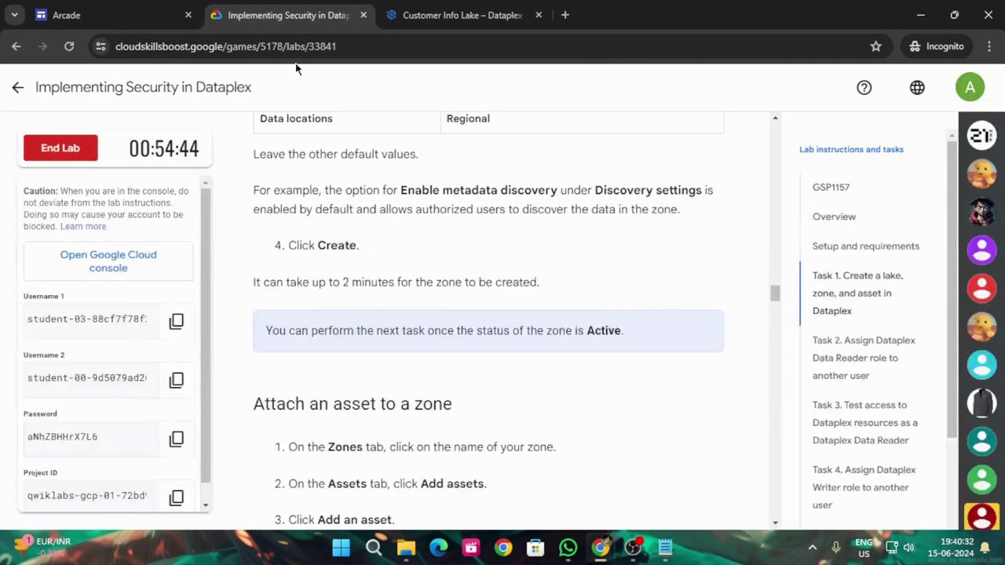
scroll(481, 388, down, 3)
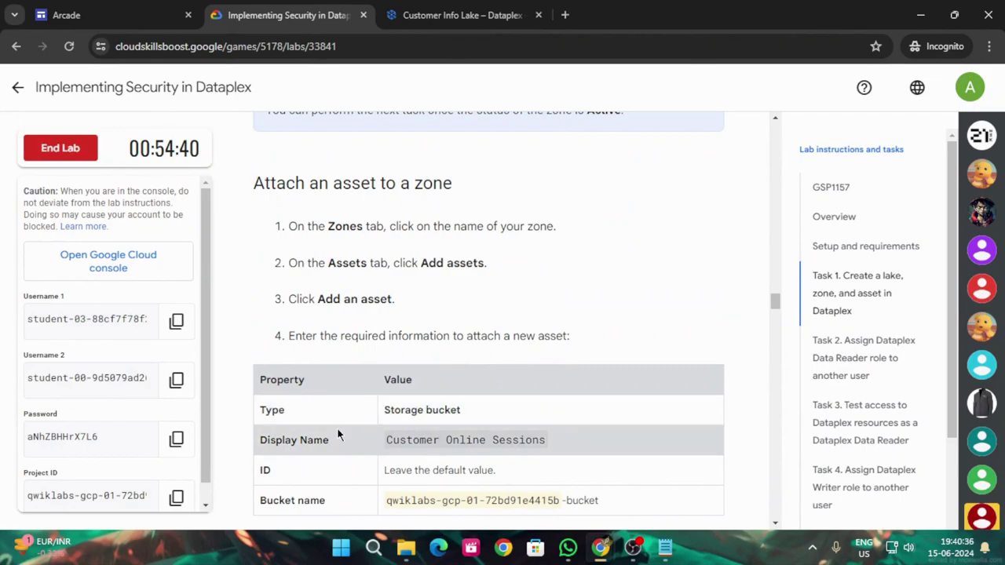
drag(386, 440, 541, 440)
key(ctrl+c)
Return to Customer Info Lake in Dataplex, open Customer Raw Zone and start a new asset.
click(464, 8)
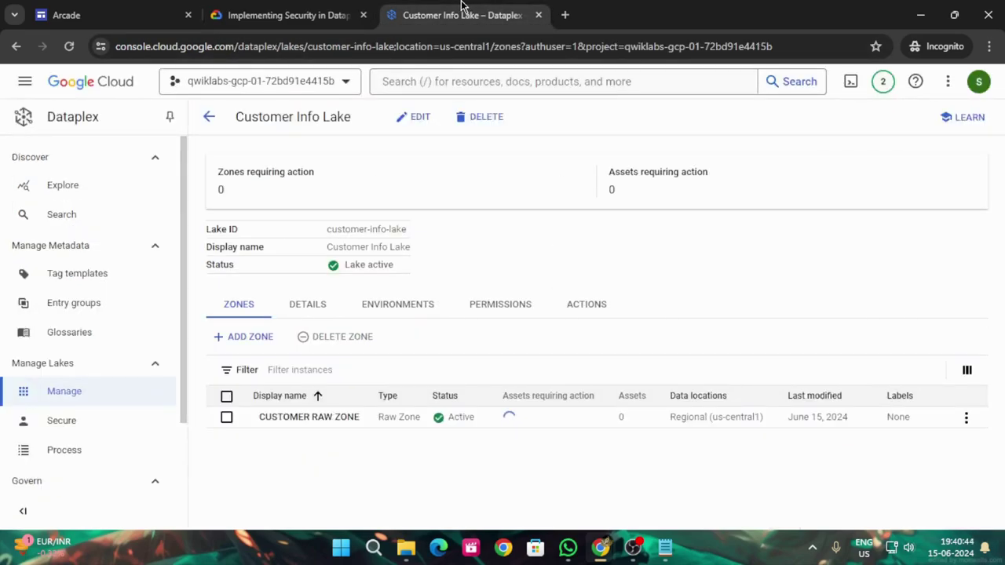
click(286, 420)
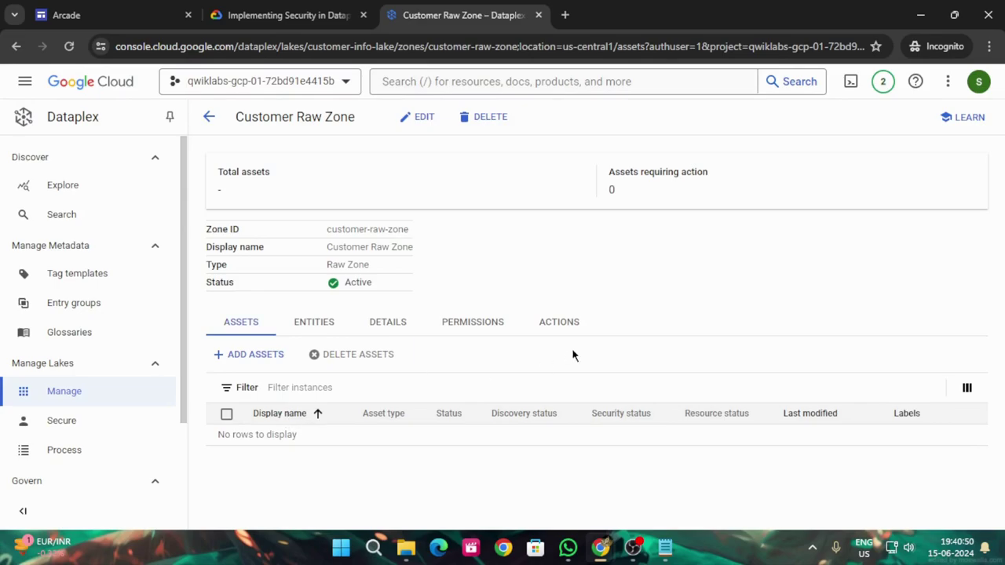
click(258, 357)
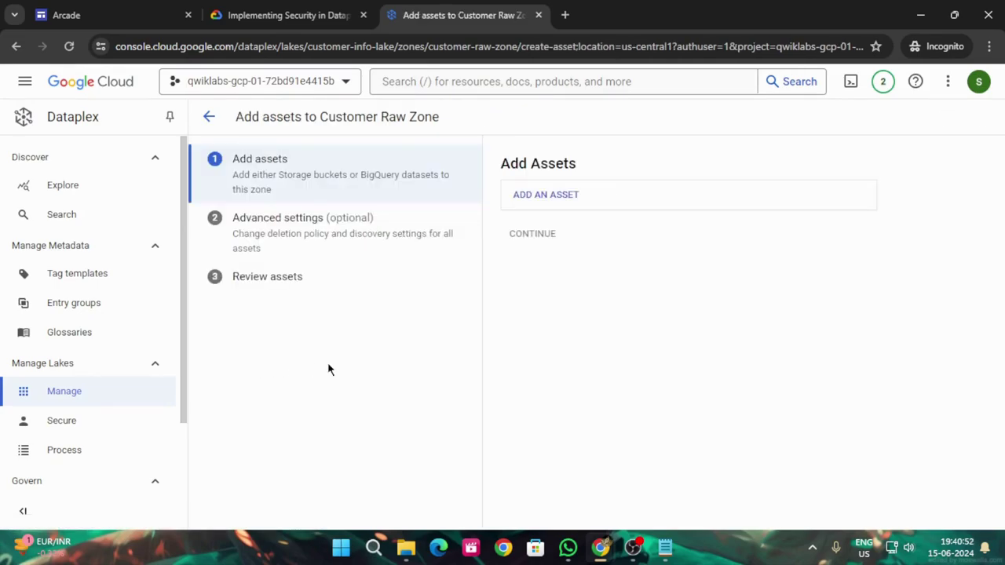
click(568, 201)
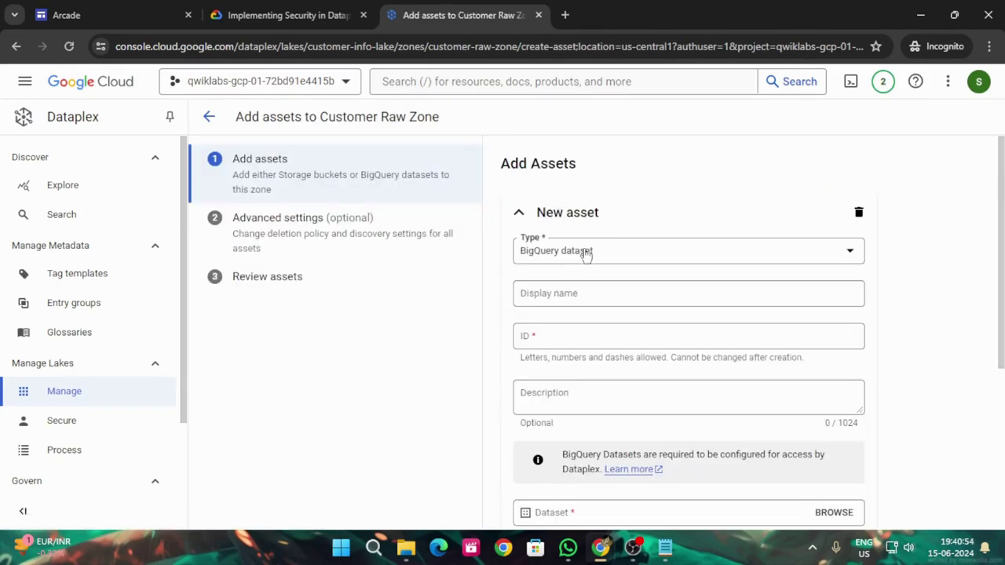
Set the new asset's type to Storage bucket and its display name to Customer Online Sessions, as the lab specifies.
click(286, 15)
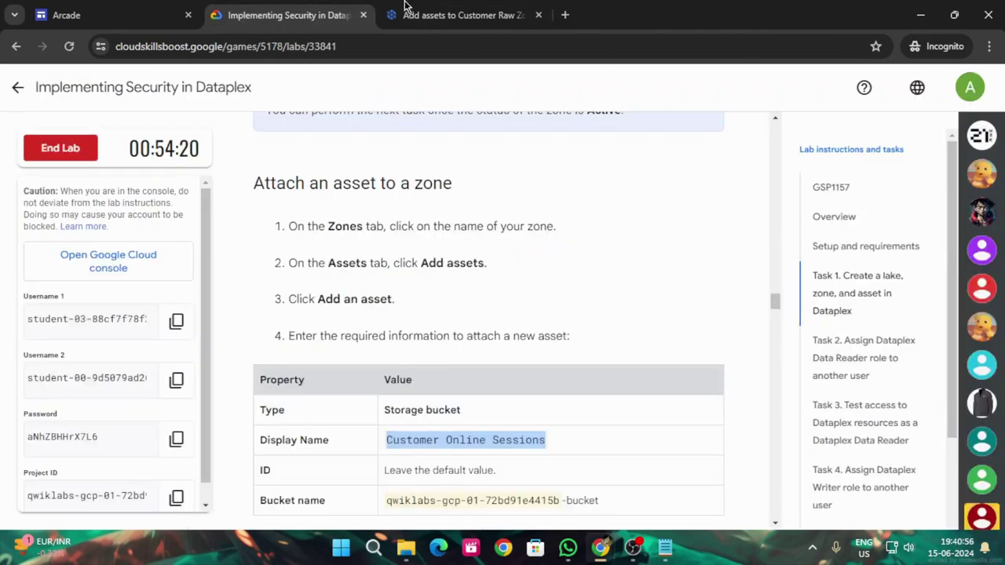
click(463, 15)
click(547, 265)
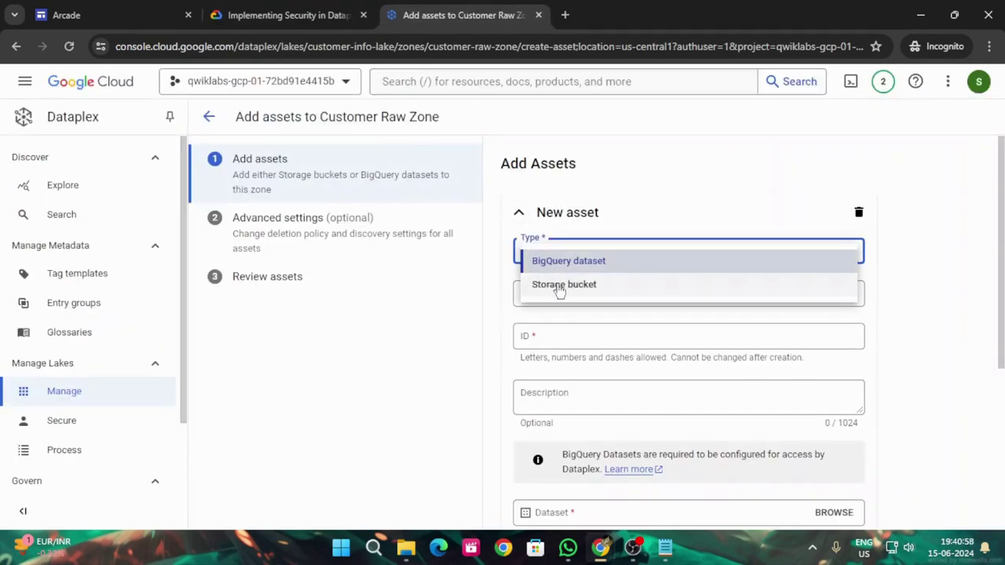
click(558, 287)
click(567, 299)
key(ctrl+v)
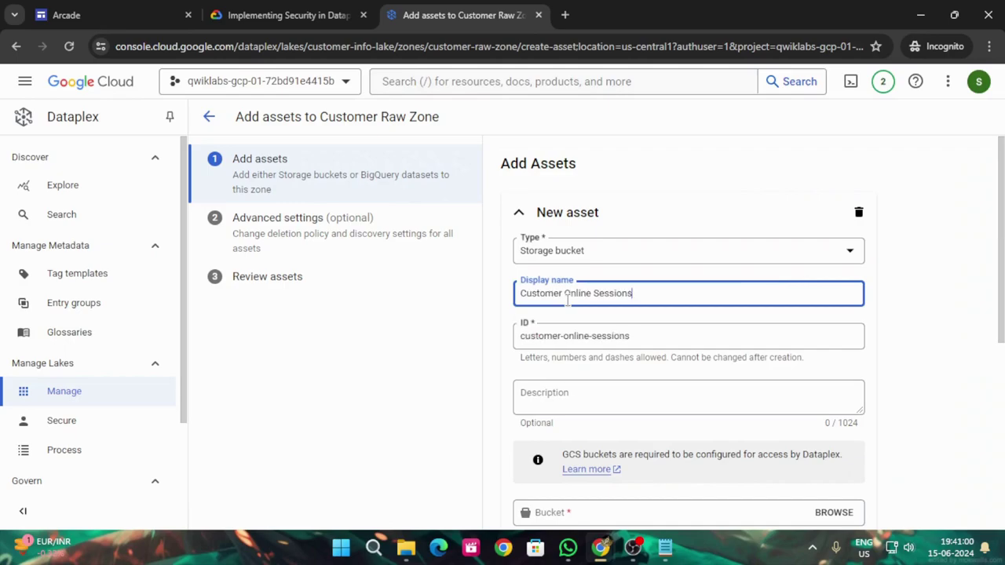
Copy the bucket name qwiklabs-gcp-01-72bd91e4415b-bucket from the lab instructions into the asset's Bucket setting.
scroll(569, 326, down, 2)
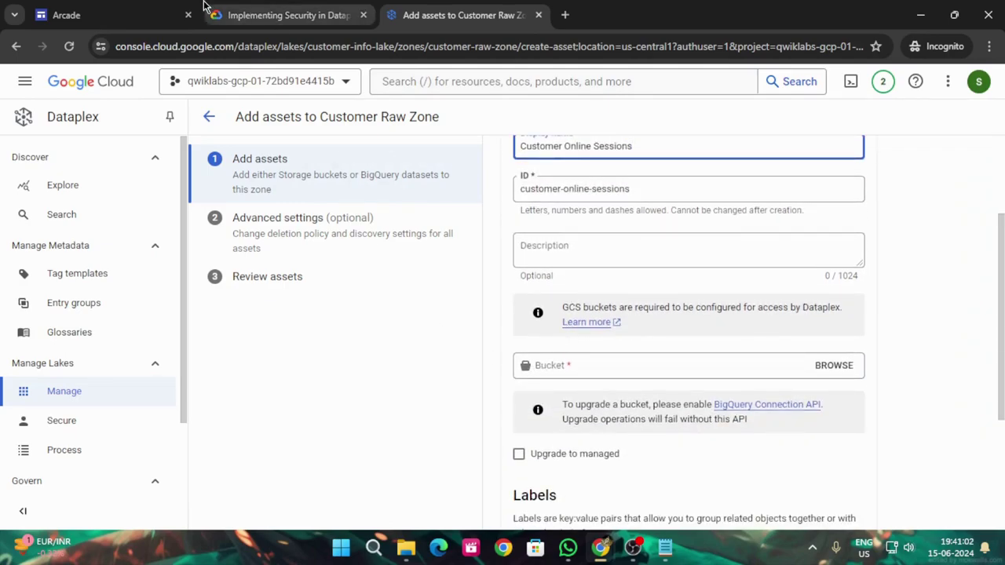
click(241, 9)
scroll(420, 396, down, 2)
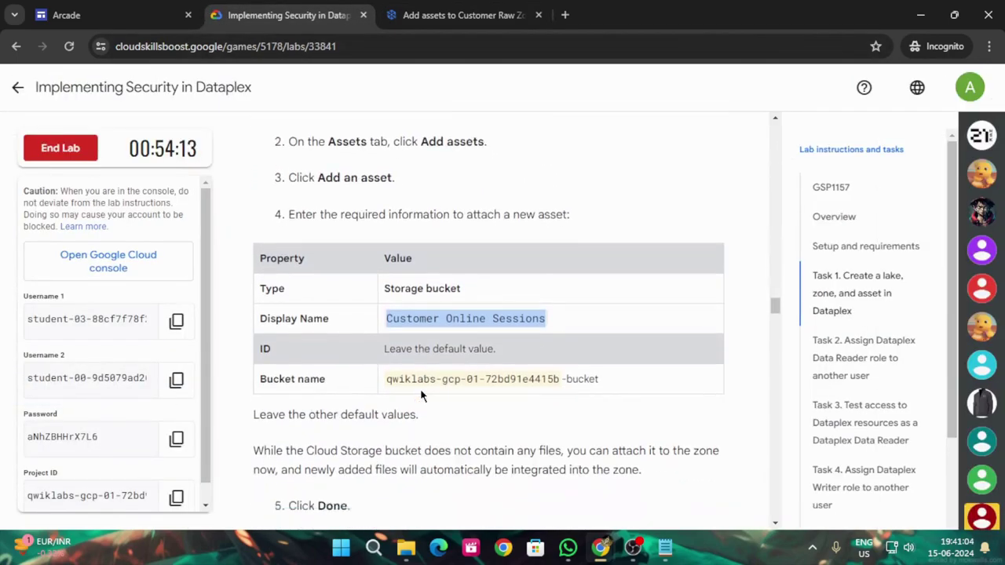
drag(388, 357, 613, 369)
key(ctrl+c)
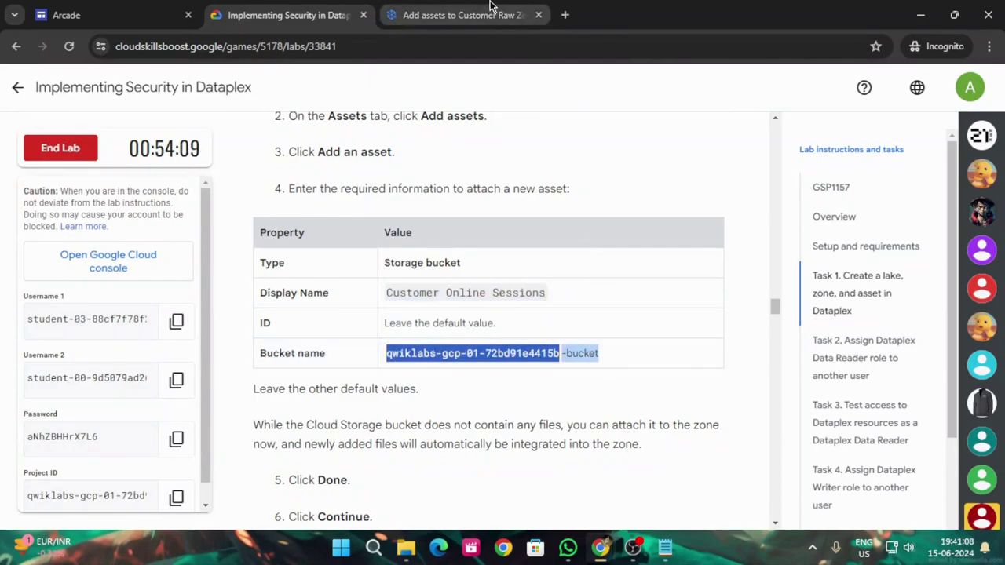
click(495, 12)
click(599, 370)
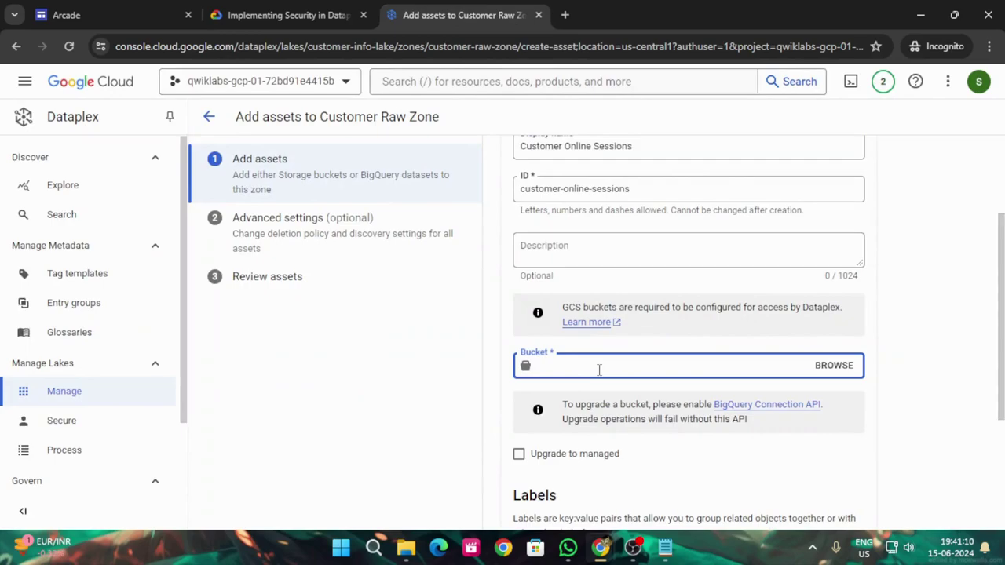
key(ctrl+v)
Check the lab's remaining asset instructions, finish the Customer Online Sessions entry and continue to the advanced settings.
click(263, 13)
scroll(408, 391, down, 2)
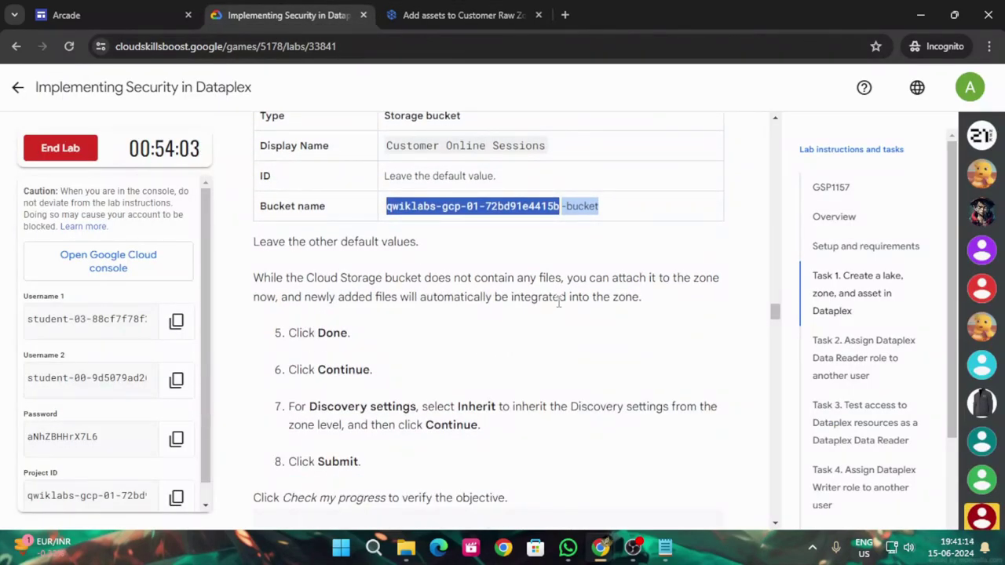
scroll(471, 337, down, 1)
click(460, 14)
scroll(637, 416, down, 2)
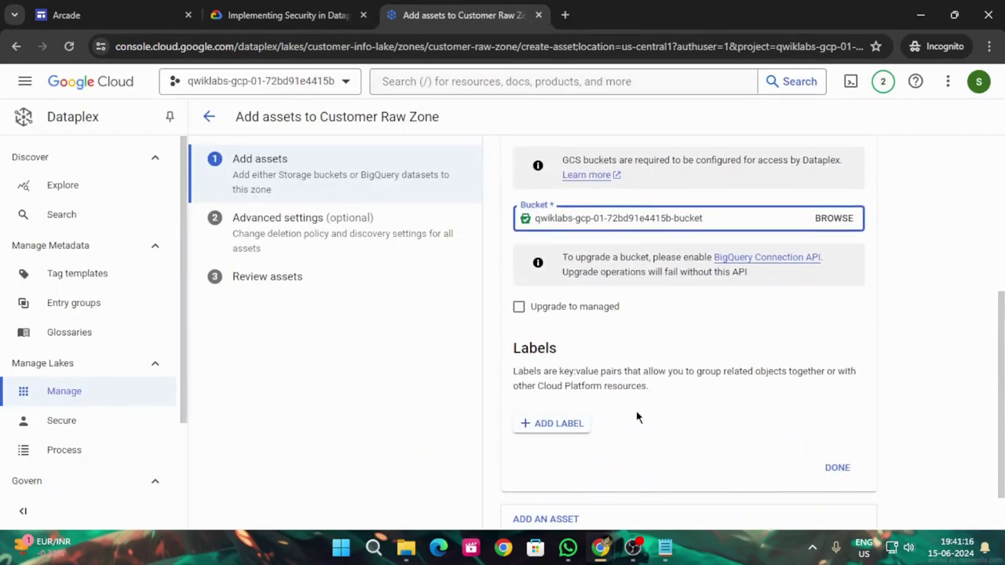
click(837, 467)
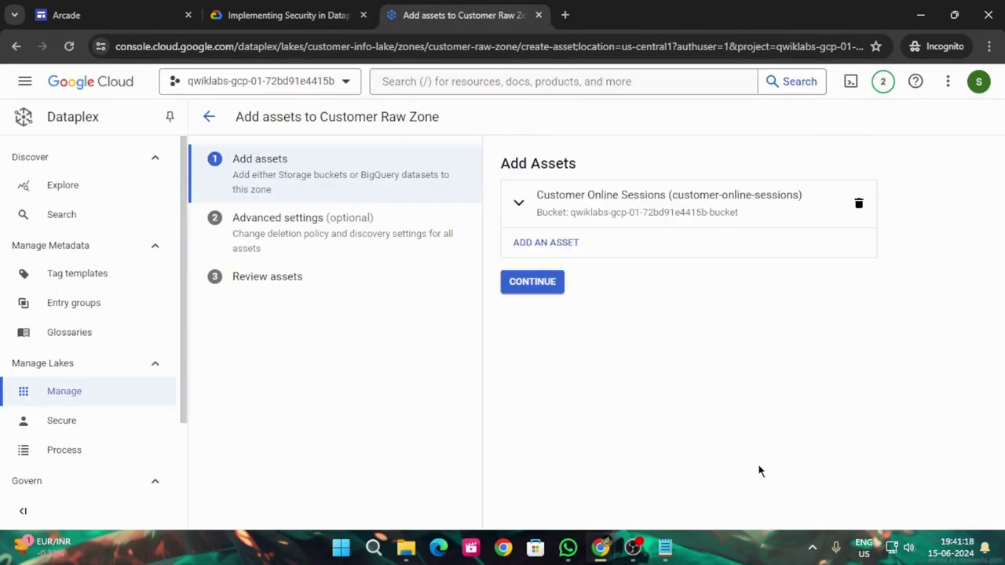
click(531, 280)
Compare the Discovery settings with the lab instructions, keep Inherit and continue to the asset review.
click(287, 15)
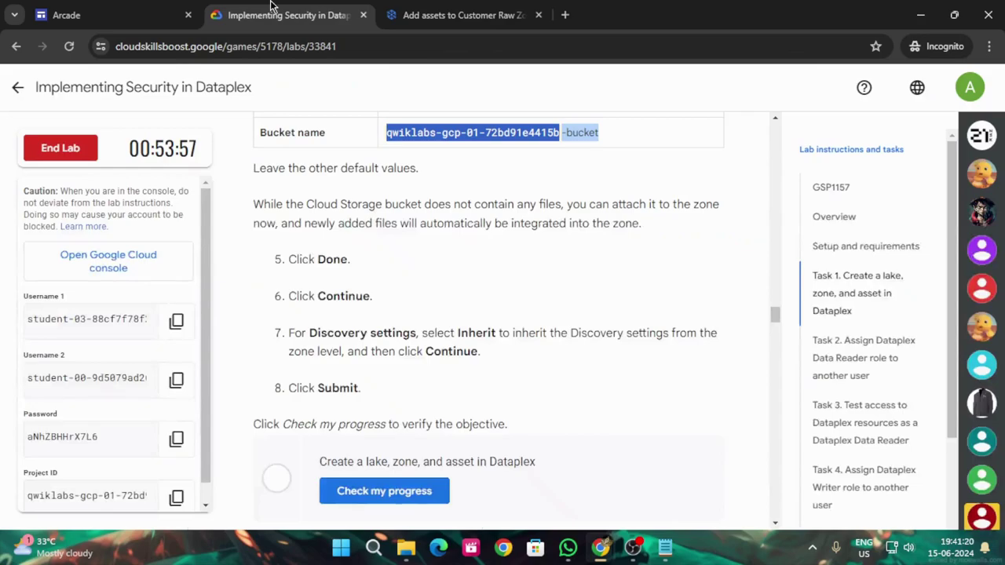
scroll(401, 381, down, 2)
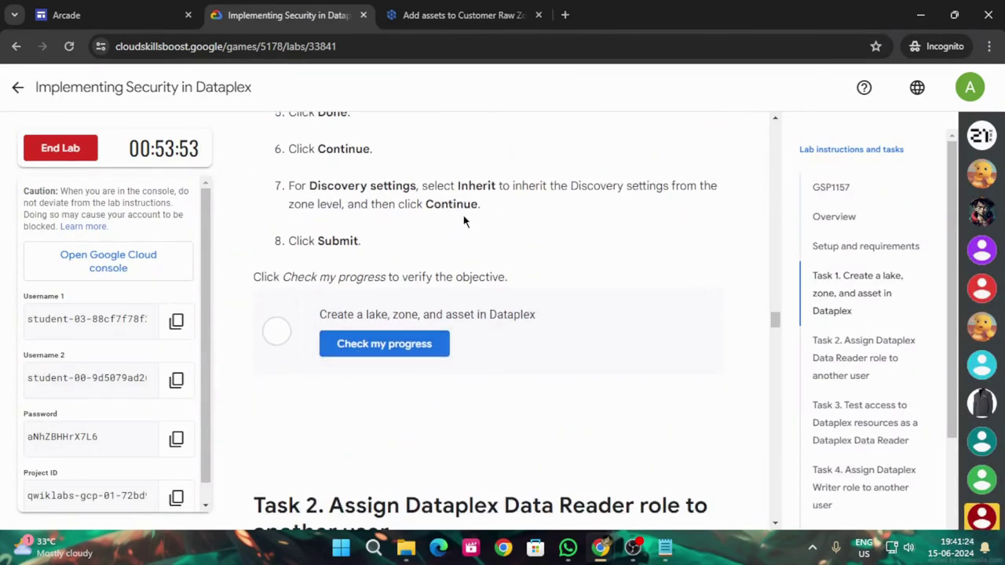
click(483, 8)
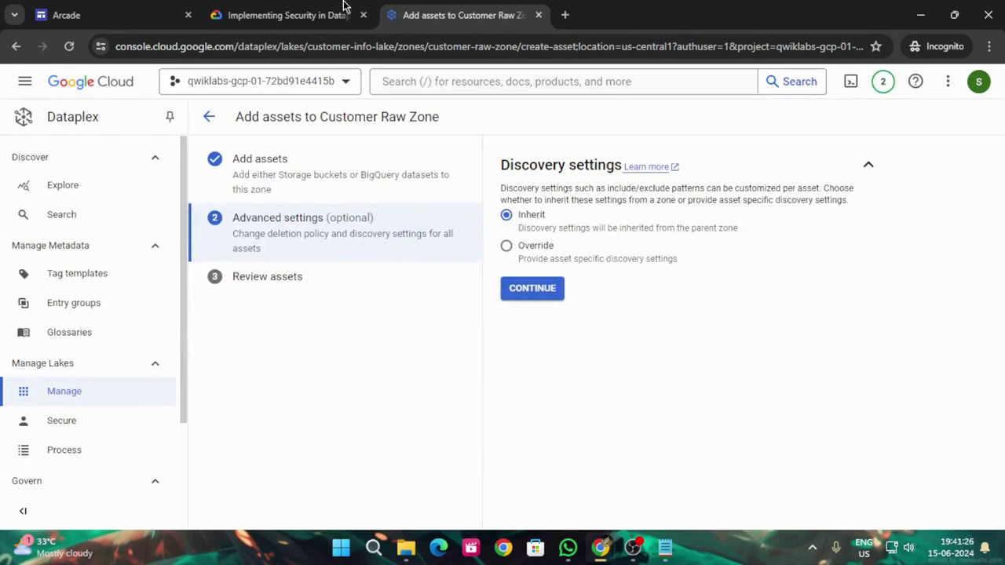
click(366, 9)
click(494, 11)
click(532, 289)
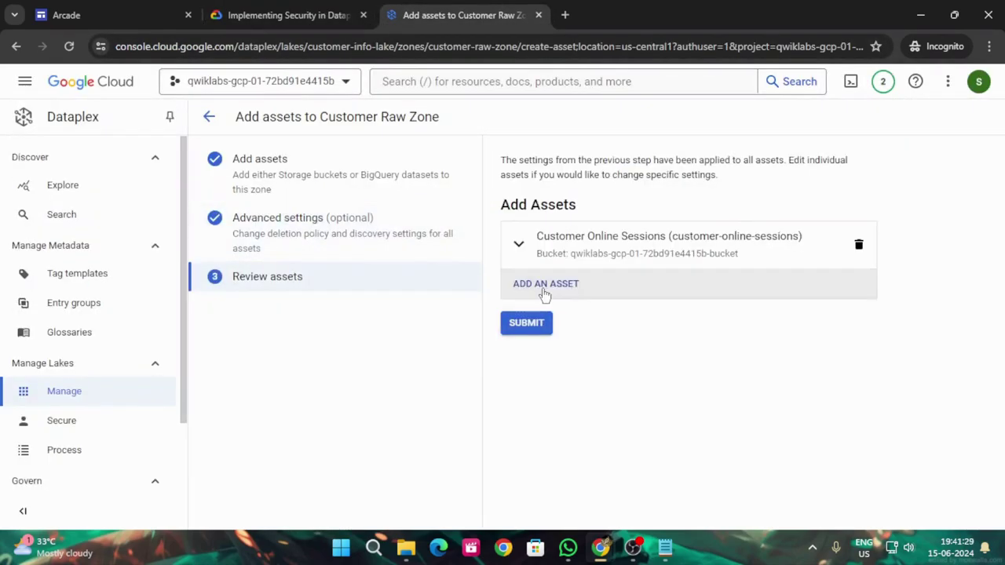
Check the lab's final asset instruction and submit the Customer Online Sessions asset to Customer Raw Zone.
click(287, 8)
click(439, 14)
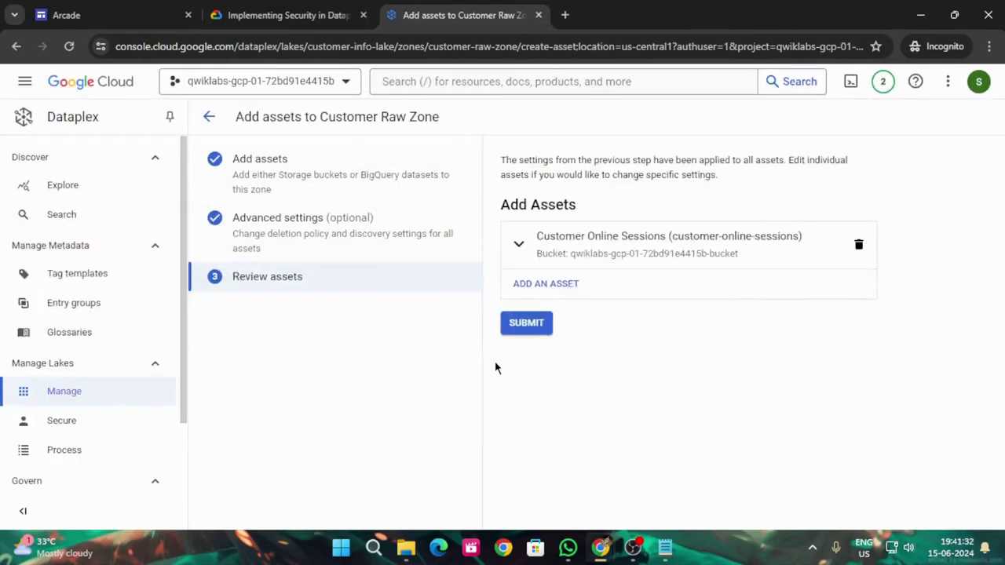
click(526, 322)
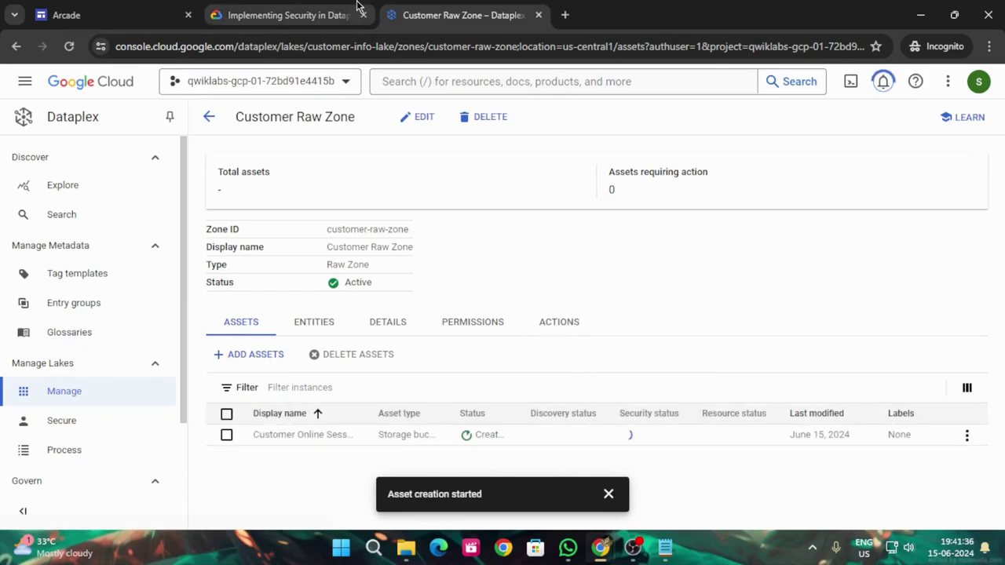
Check the lab progress for the lake, zone and asset task, dismiss the asset creation message and check again.
click(353, 8)
click(396, 343)
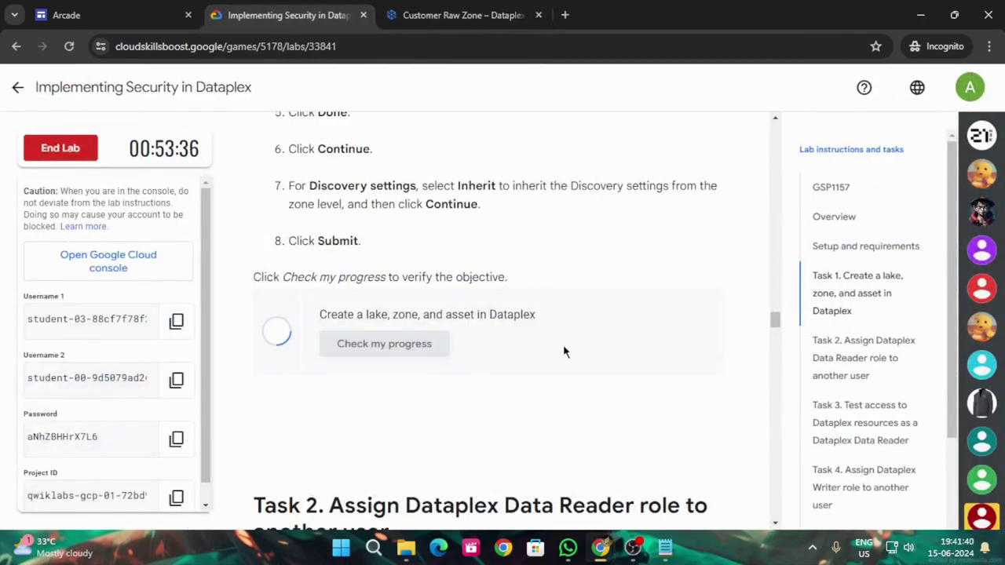
click(428, 14)
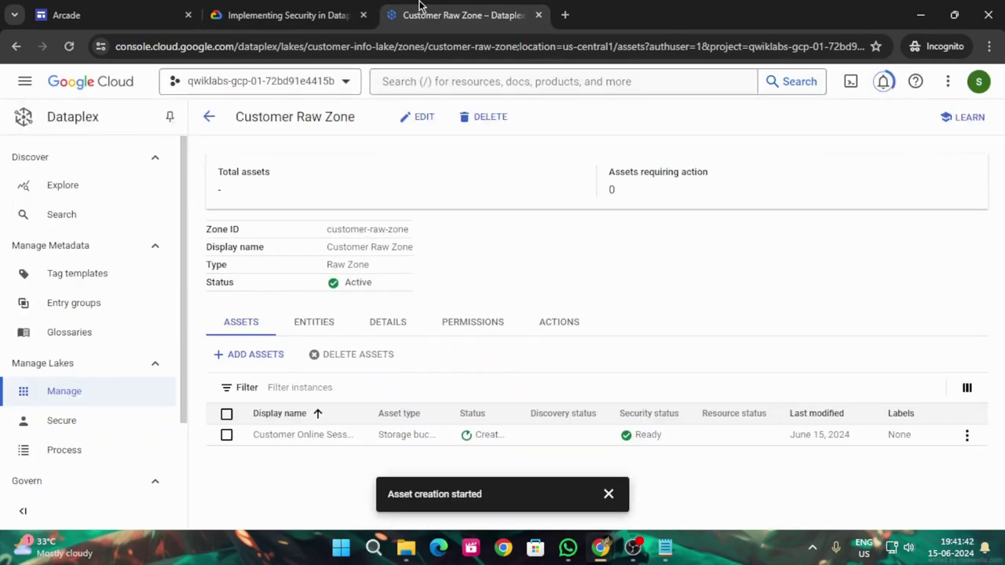
click(608, 494)
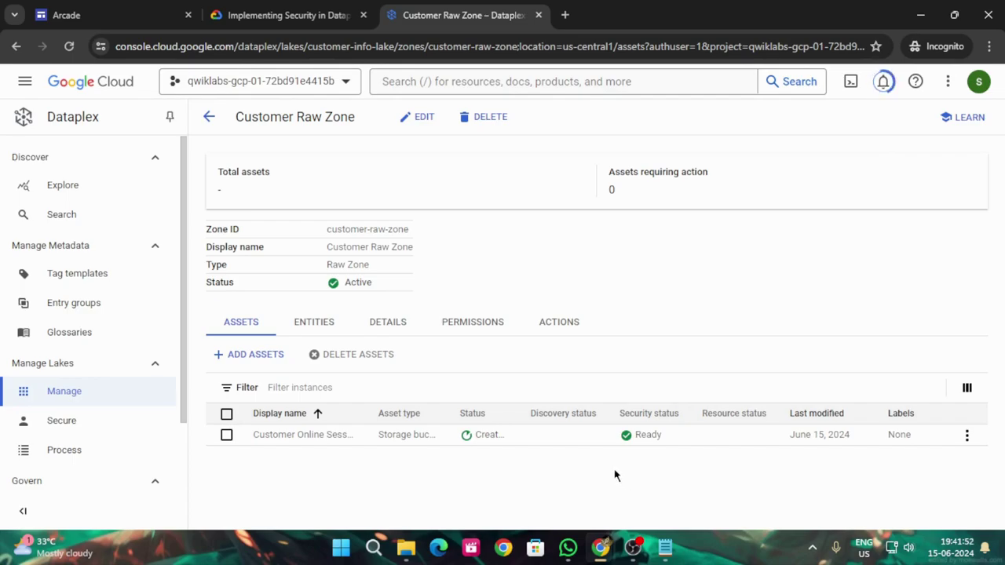
click(317, 8)
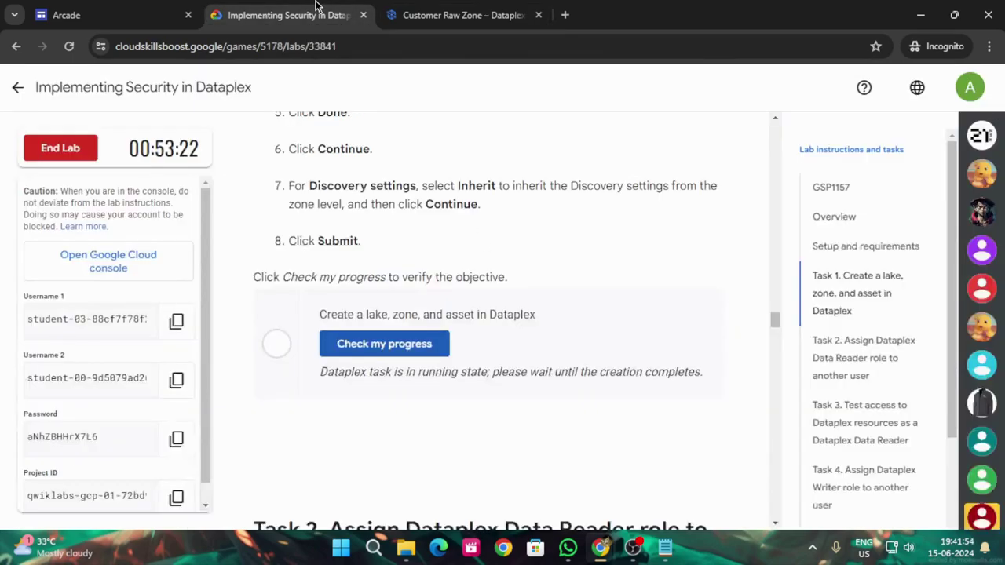
click(424, 346)
click(416, 336)
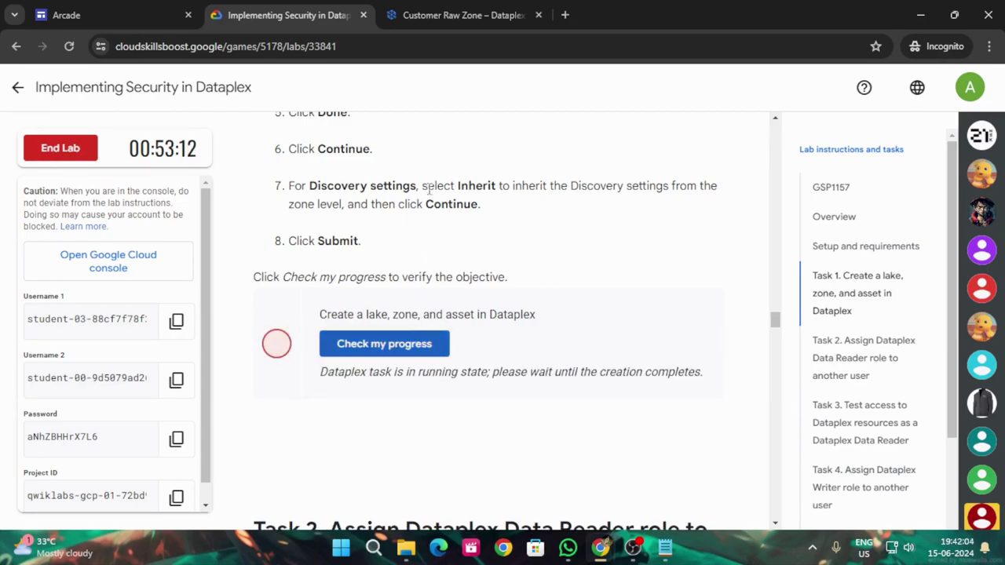
Check the Customer Online Sessions asset's status in Dataplex and rerun the lab's lake, zone and asset progress check.
click(455, 14)
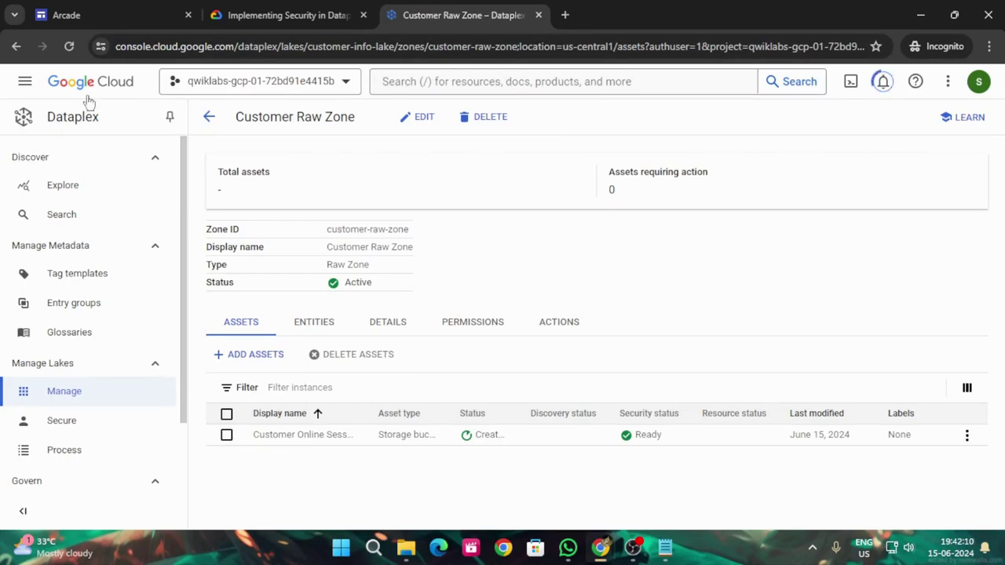
click(329, 11)
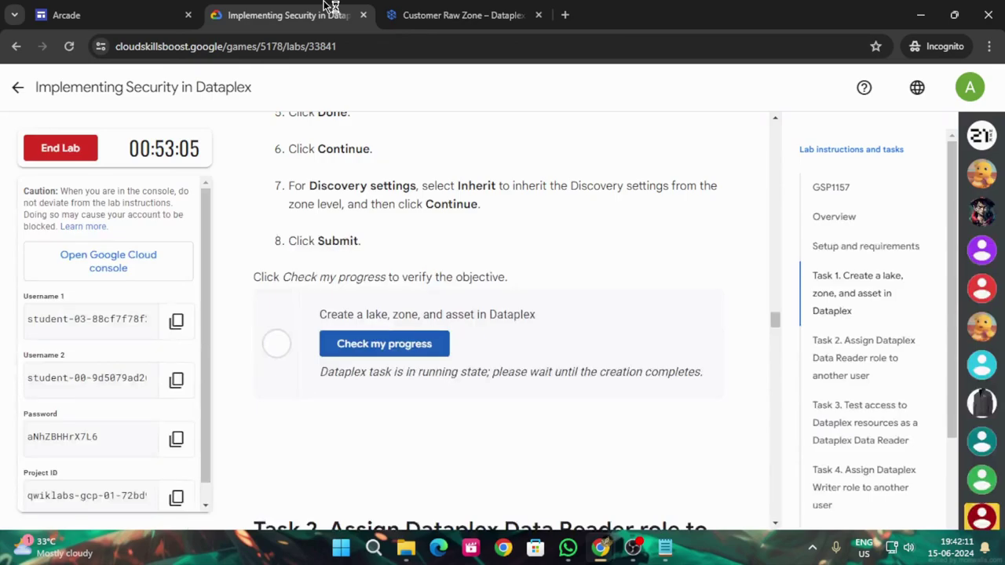
click(390, 351)
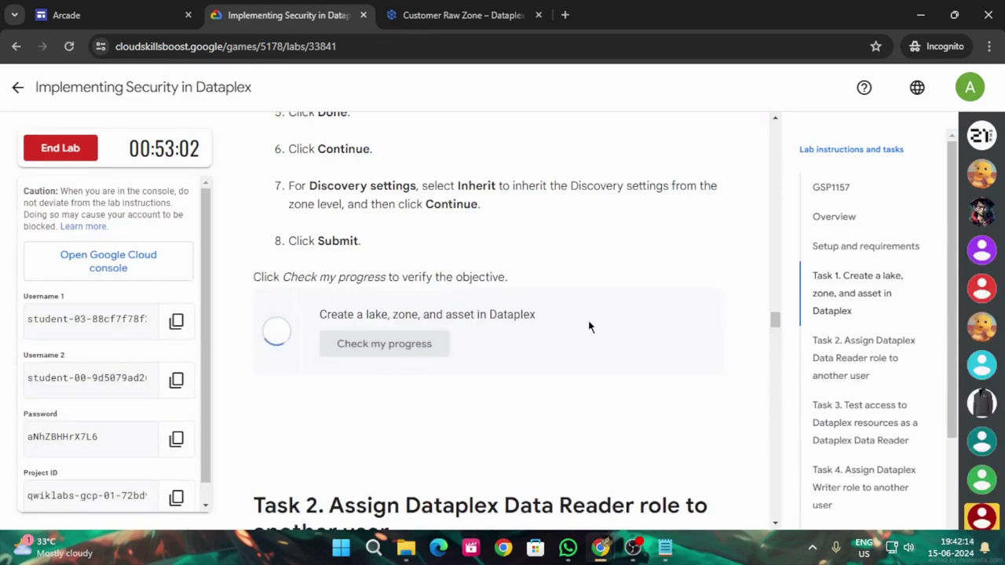
click(384, 345)
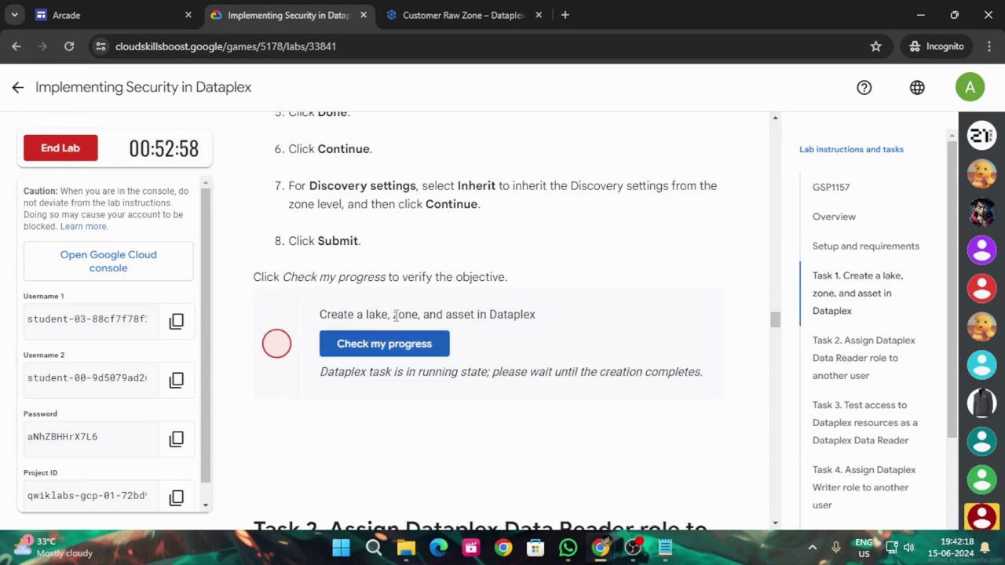
click(410, 9)
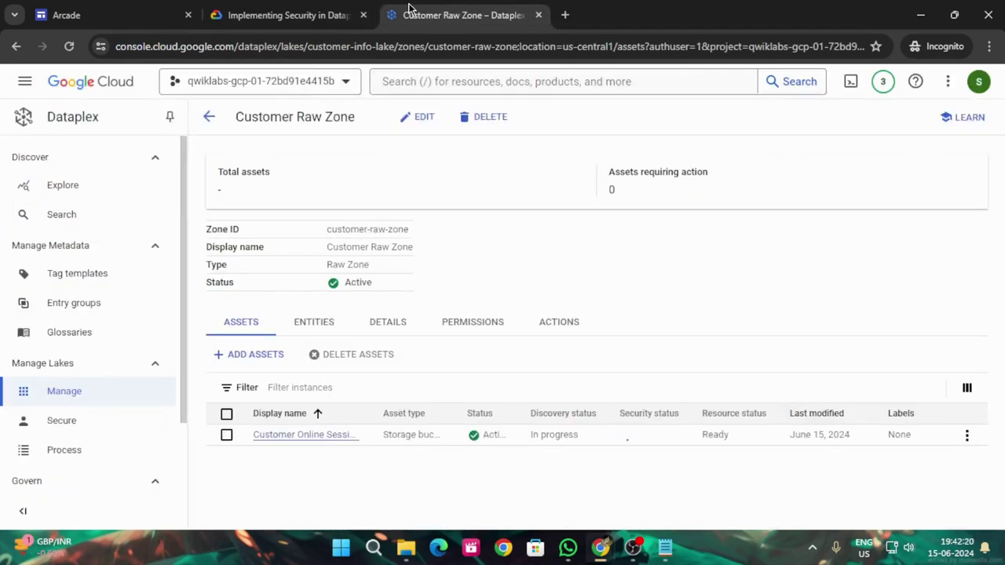
click(274, 15)
click(384, 343)
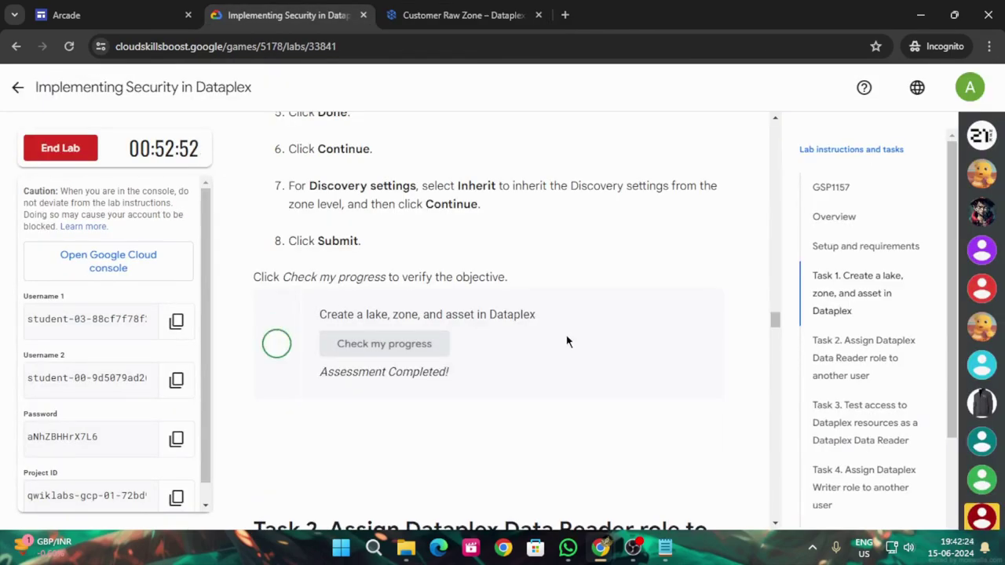
Read the lab's Task 2 instructions for assigning the Dataplex Data Reader role to another user.
scroll(574, 305, down, 4)
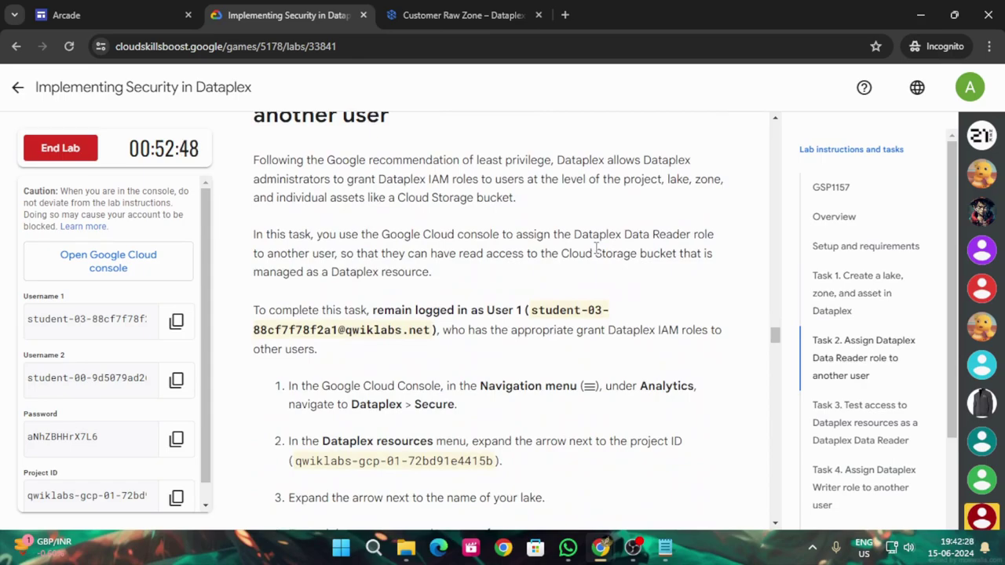
scroll(645, 253, down, 1)
scroll(644, 279, down, 2)
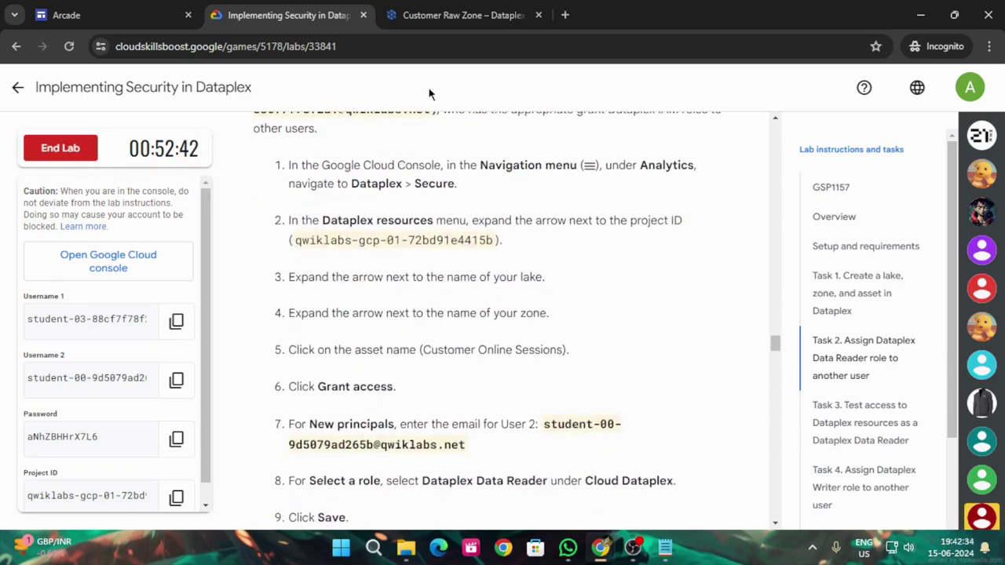
Open Dataplex's Secure page and expand the lab project in the Dataplex resources tree.
key(ctrl+Tab)
scroll(85, 385, down, 1)
click(61, 347)
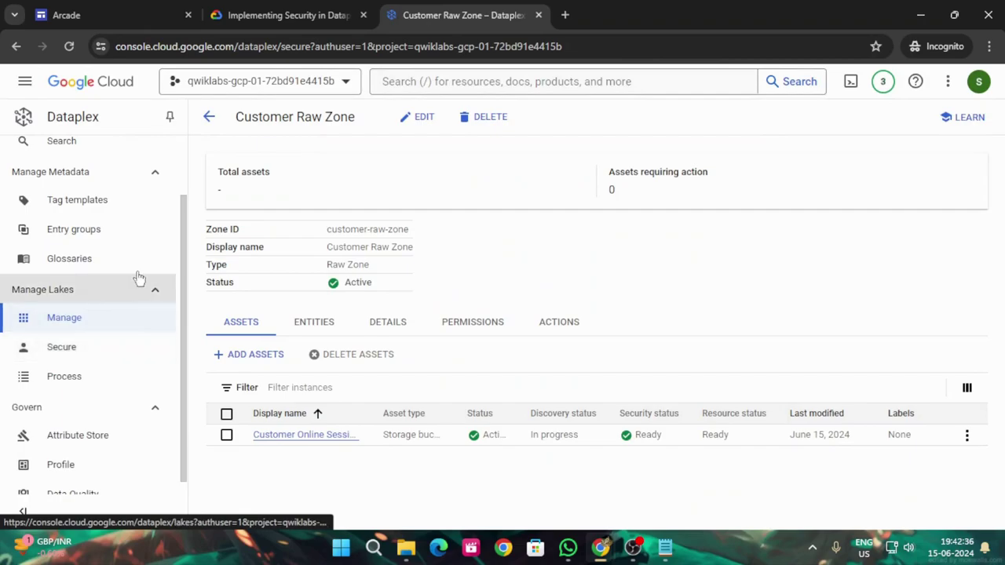
click(291, 15)
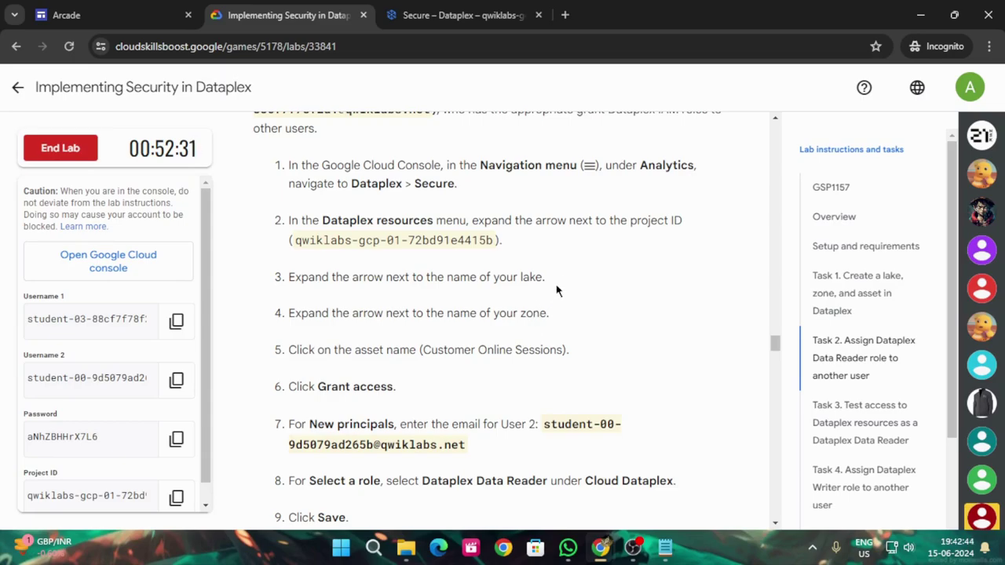
click(407, 9)
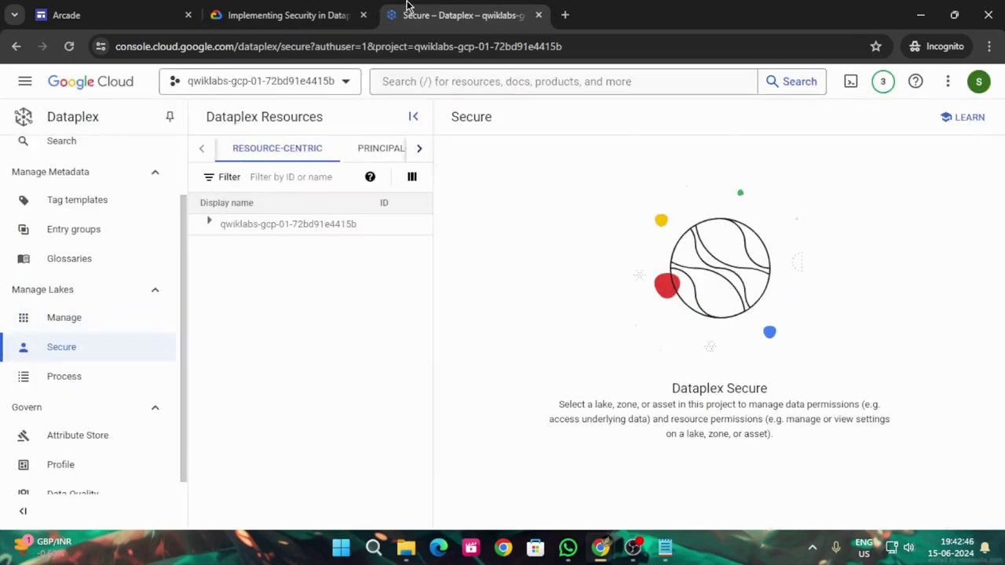
click(209, 223)
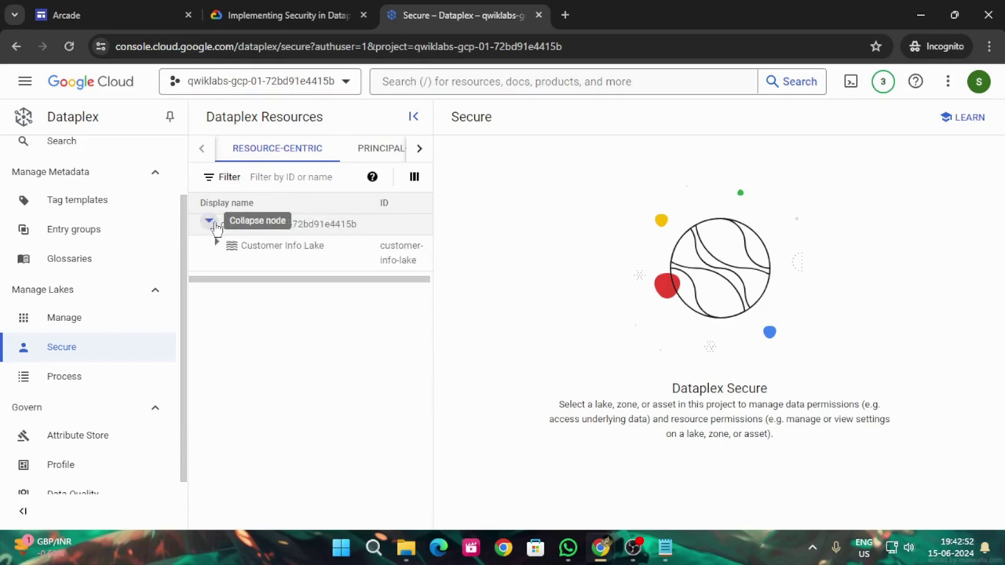
Expand Customer Info Lake and its Customer Raw Zone in the Dataplex resources tree.
click(274, 10)
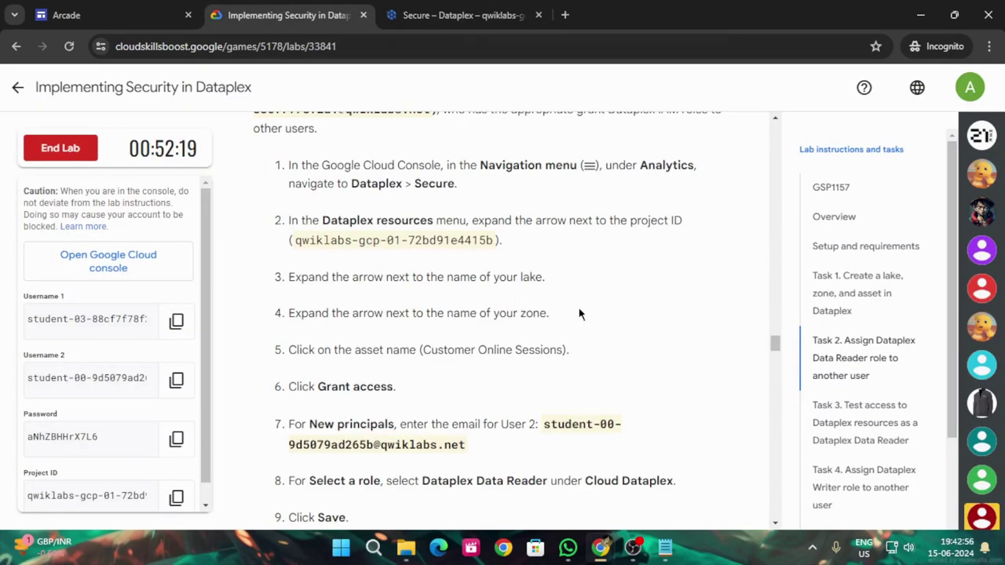
key(ctrl+Tab)
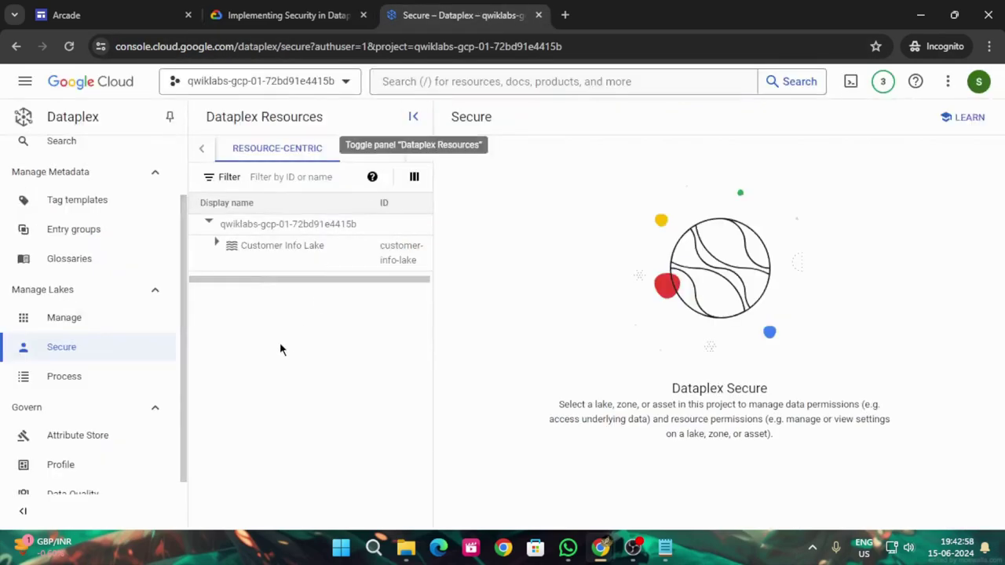
click(218, 245)
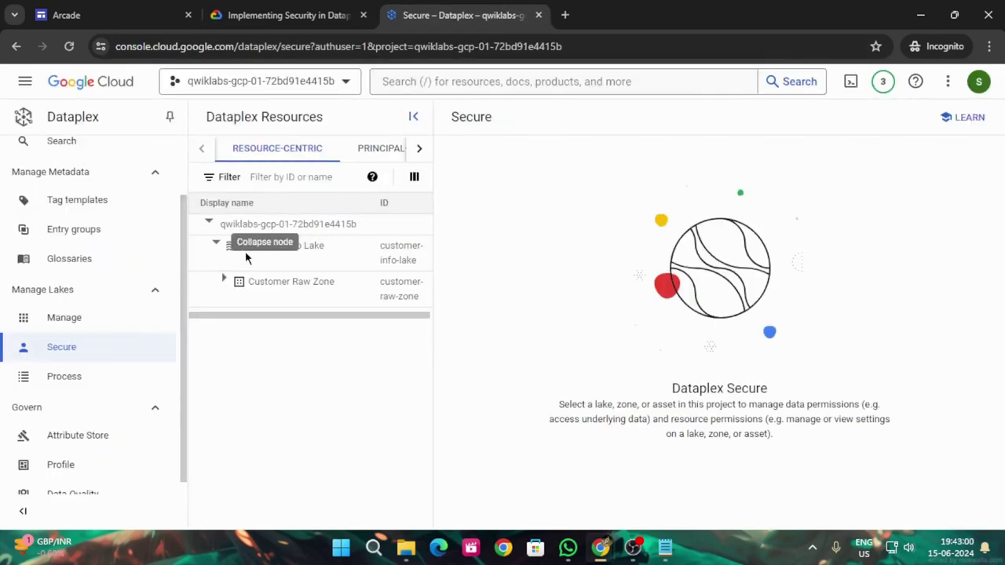
click(223, 280)
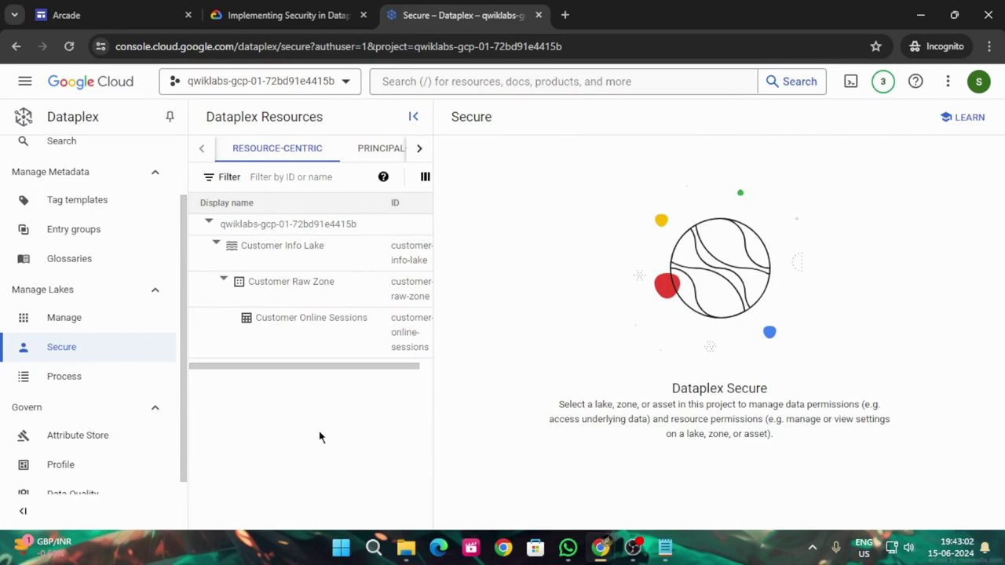
Check the remaining lab instructions for granting access and open the Customer Online Sessions asset's data permissions.
click(255, 10)
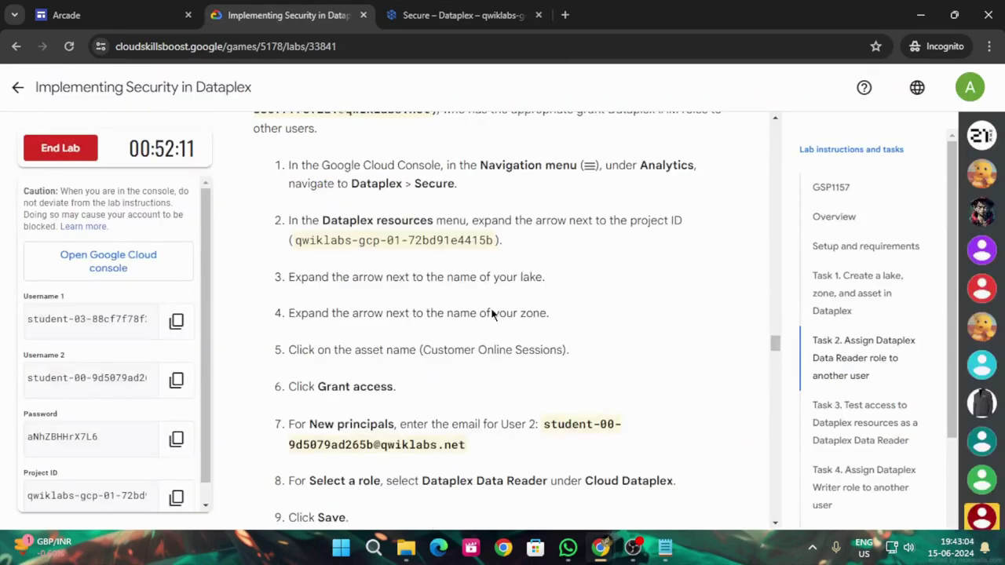
scroll(559, 322, down, 2)
click(463, 15)
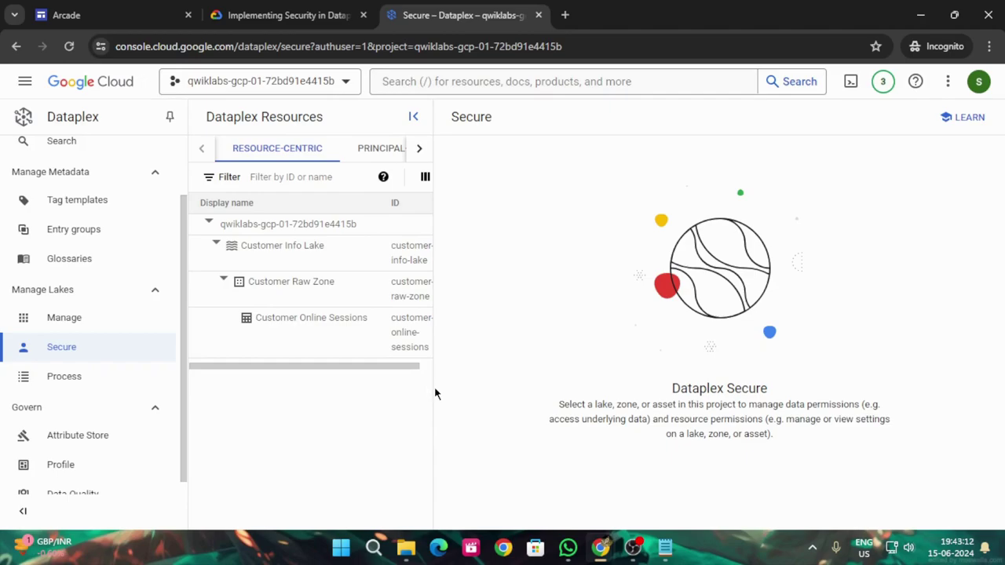
click(402, 358)
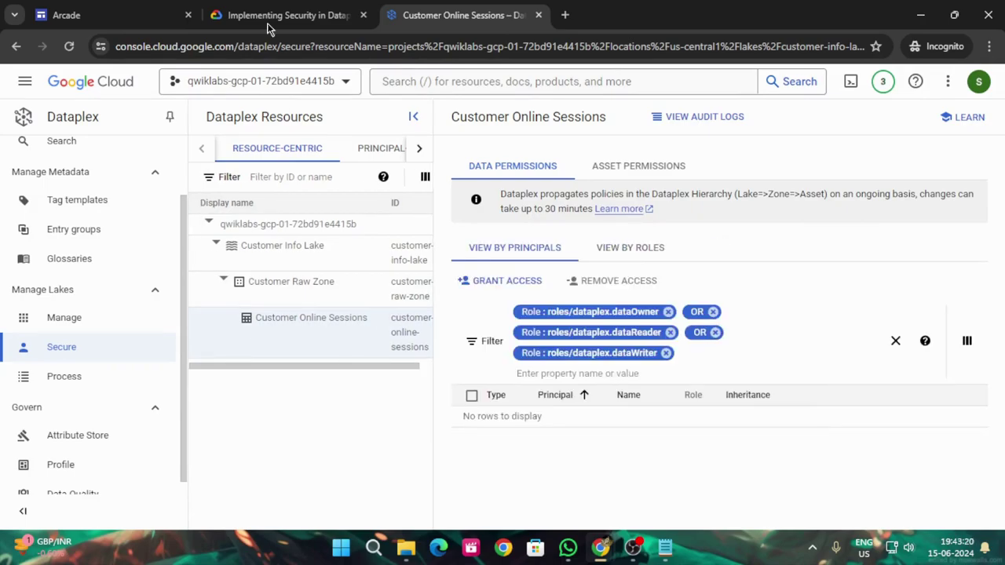
Start granting access to Customer Online Sessions and enter the second user's email as the new principal.
click(236, 9)
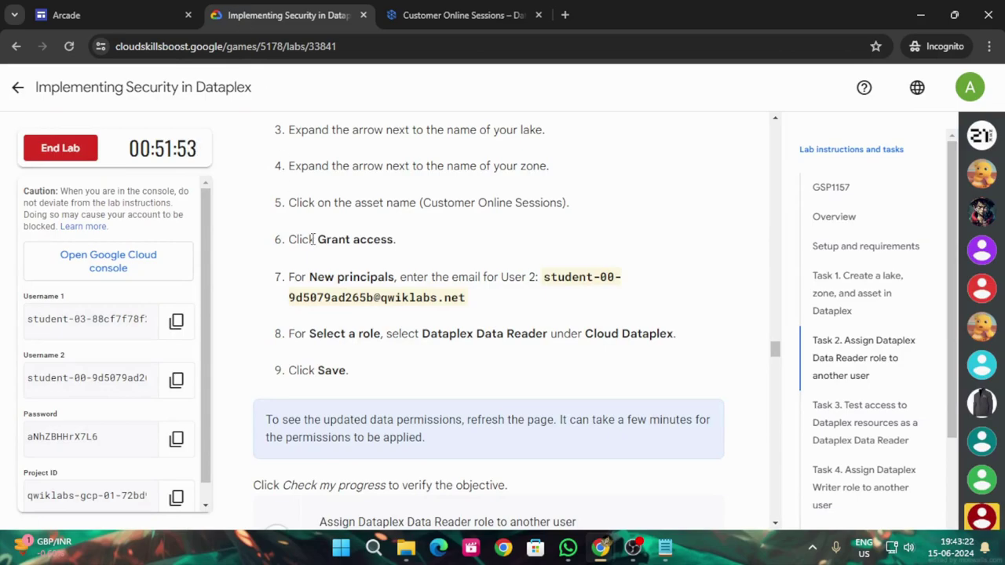
click(463, 11)
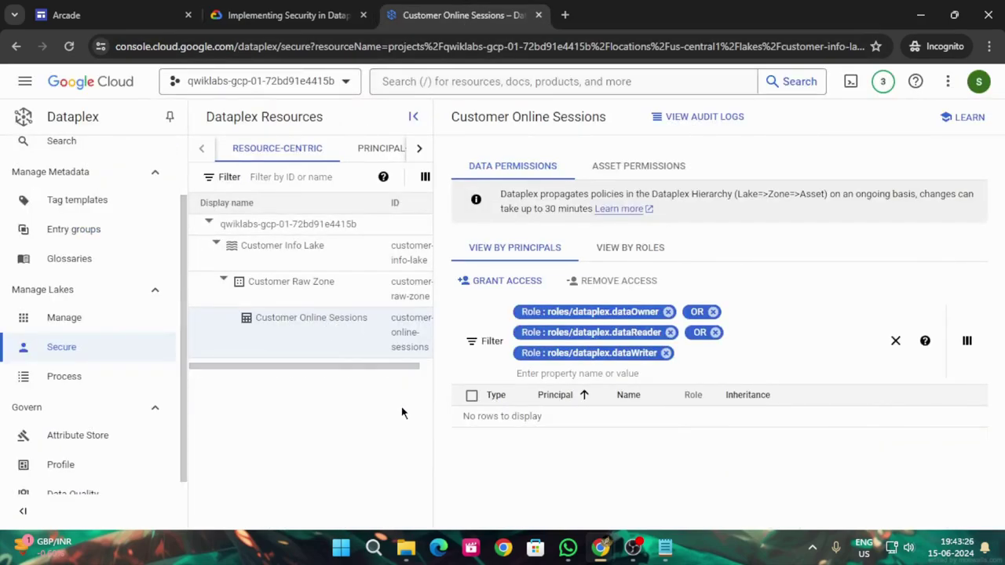
click(491, 287)
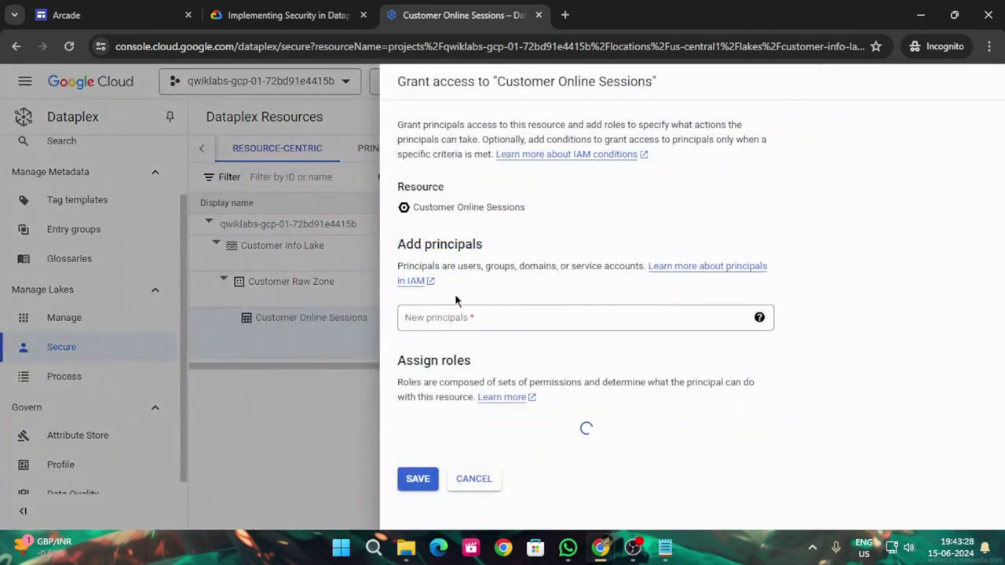
key(ctrl+shift+Tab)
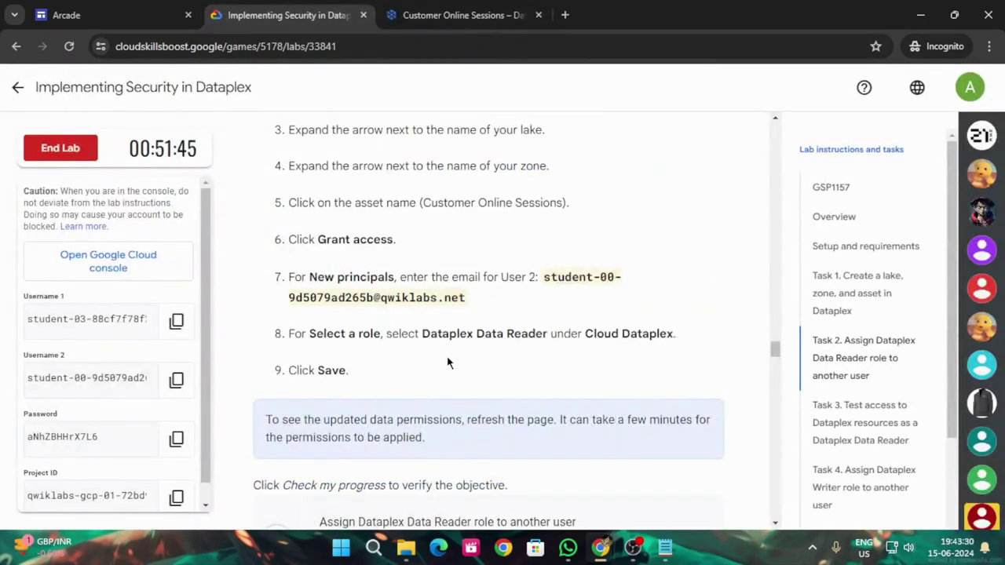
scroll(447, 362, down, 1)
scroll(448, 362, down, 1)
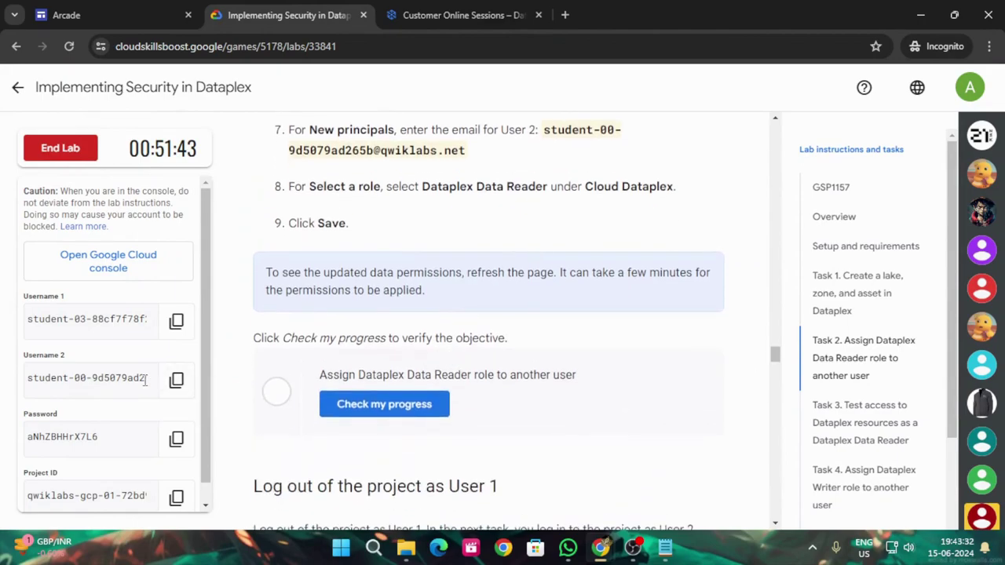
click(176, 380)
click(455, 15)
click(478, 317)
key(ctrl+v)
Assign the Cloud Dataplex role Dataplex Data Reader to the new principal and save the access grant.
click(282, 15)
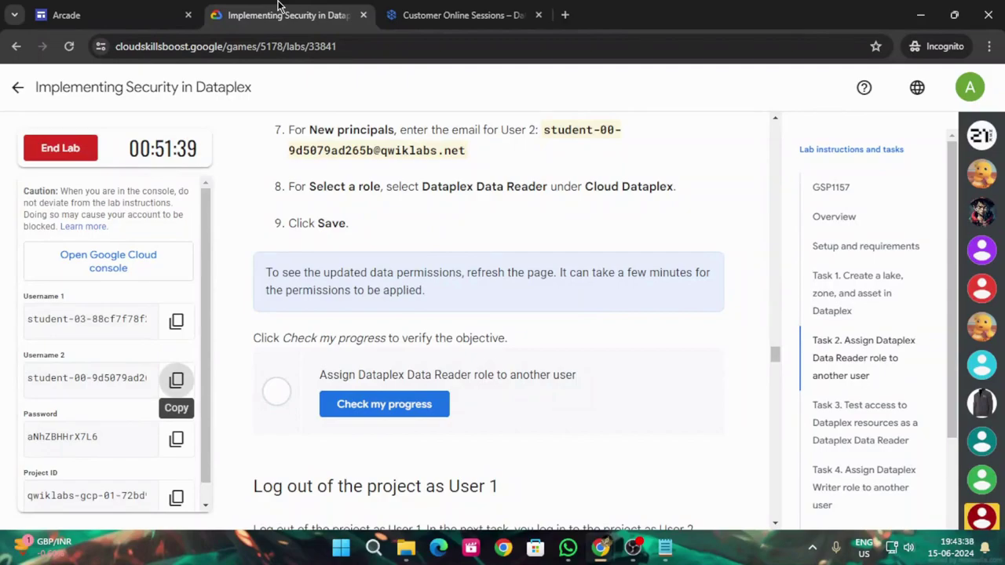
click(435, 9)
click(297, 13)
click(460, 8)
click(489, 436)
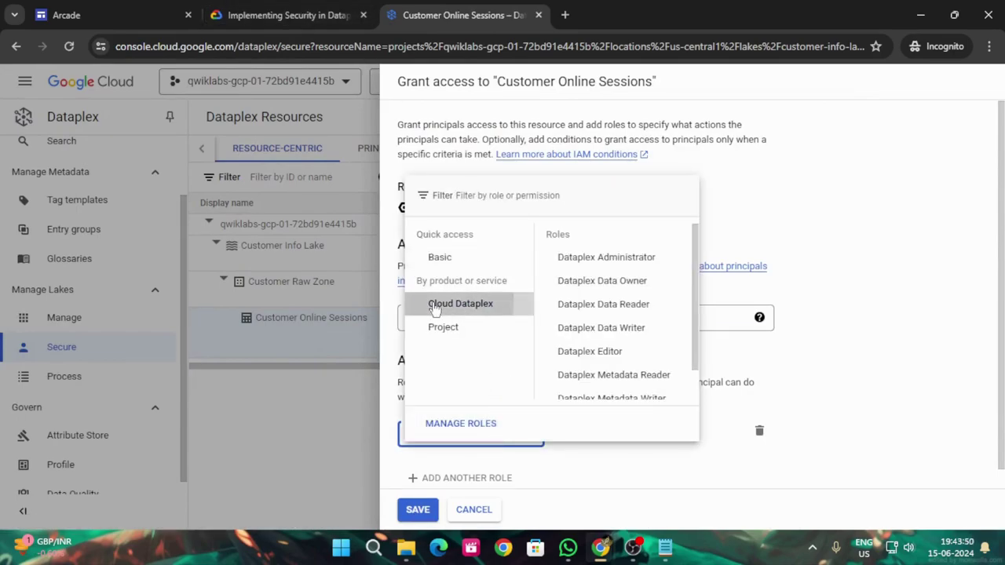
click(276, 8)
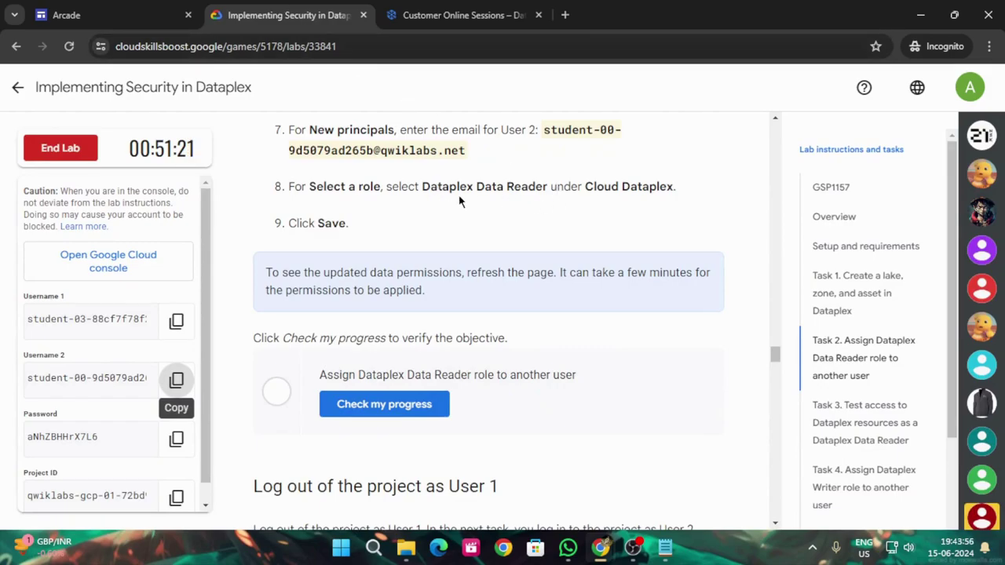
click(463, 15)
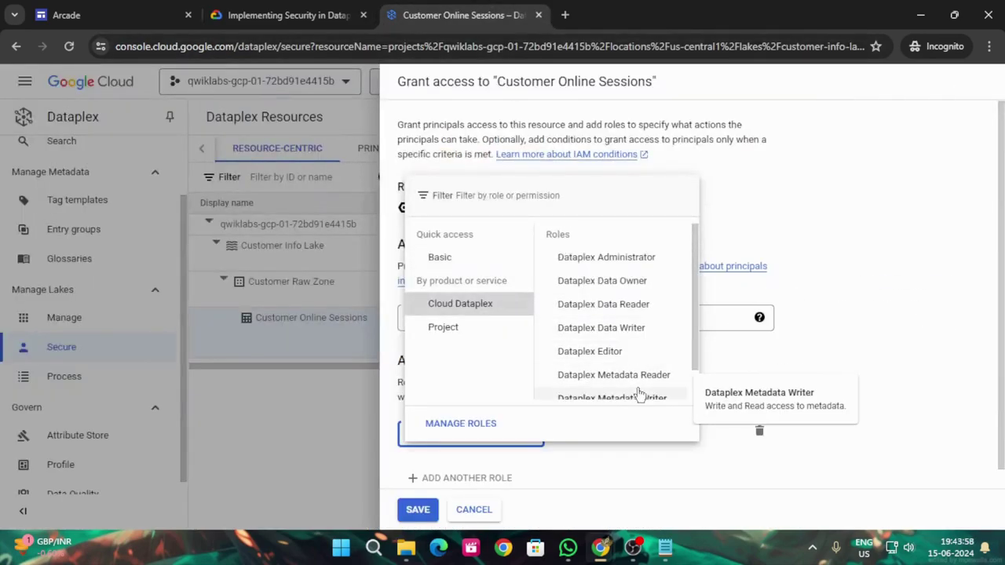
click(597, 304)
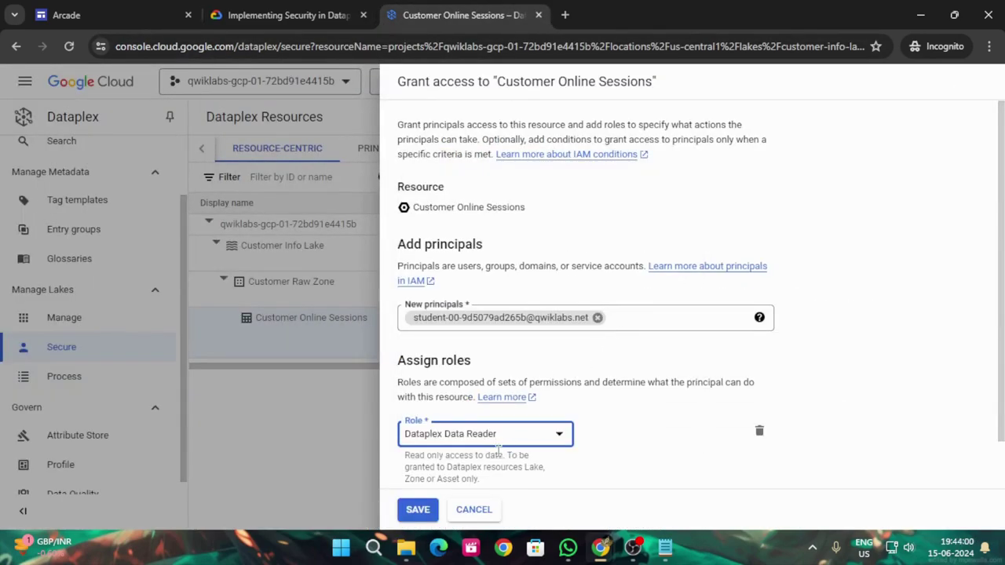
click(286, 15)
scroll(471, 274, down, 2)
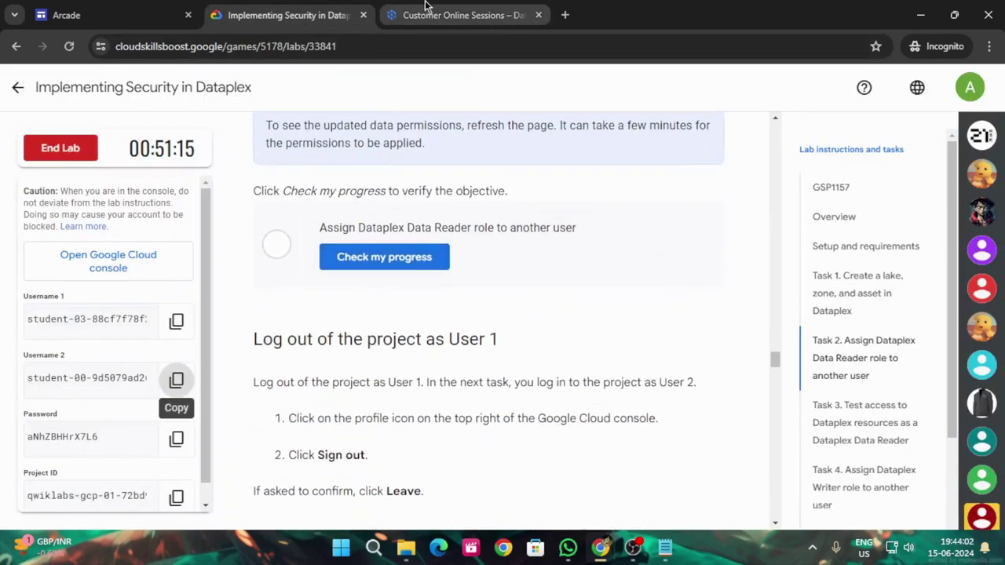
click(420, 10)
click(418, 510)
Check the lab progress for the Data Reader role task, dismiss the policy update message and check again.
click(248, 10)
click(353, 258)
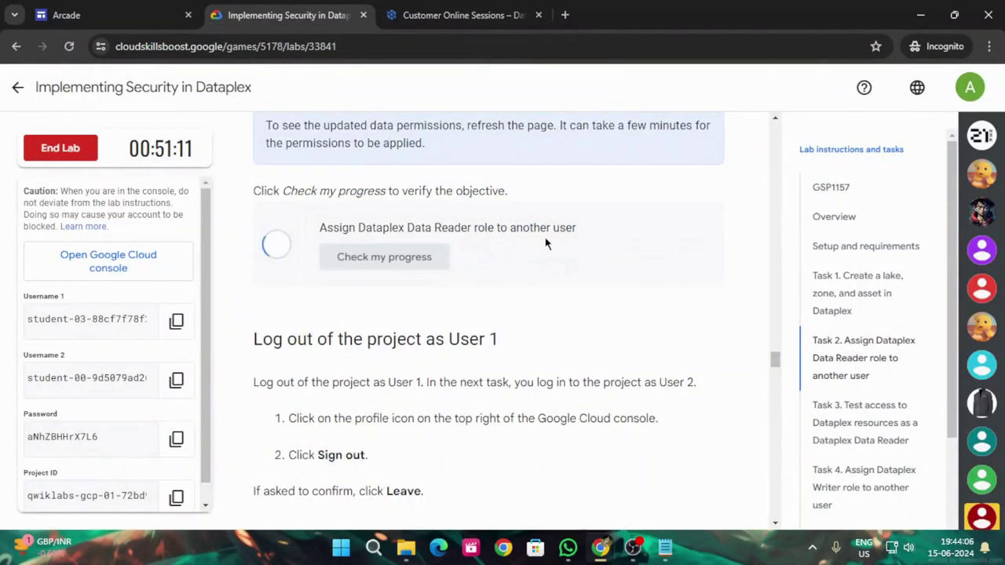
scroll(584, 236, down, 1)
click(408, 183)
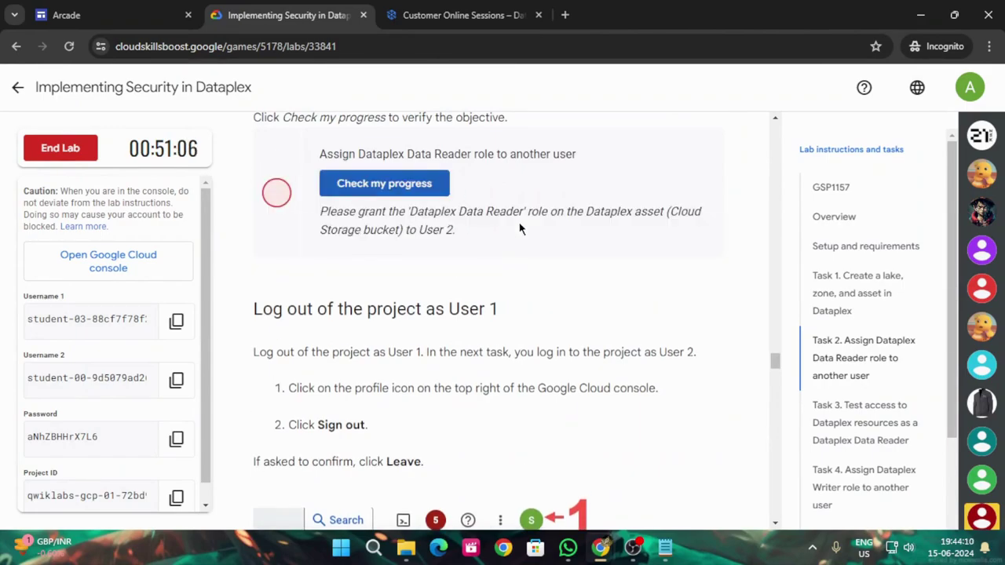
click(384, 183)
click(463, 15)
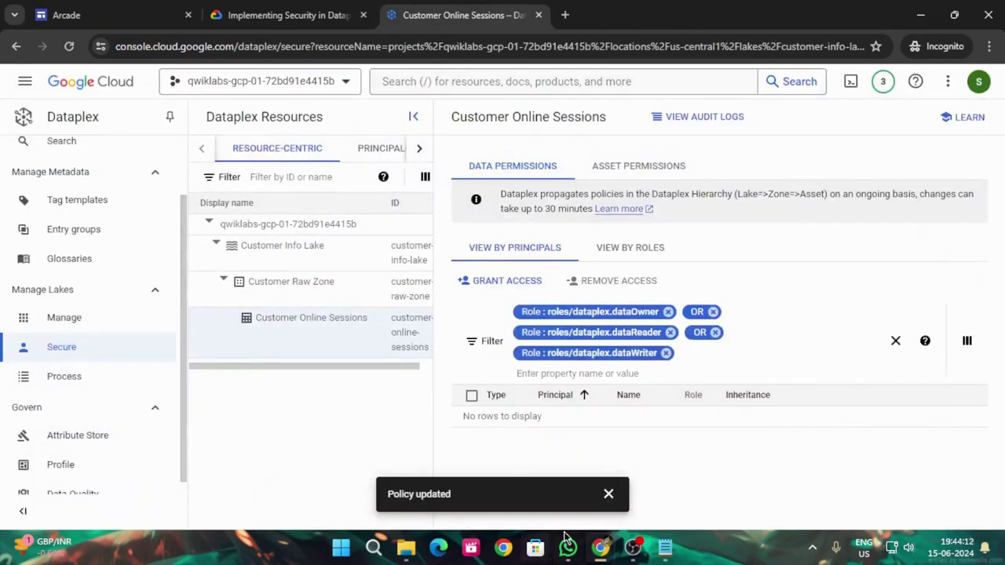
click(607, 494)
click(314, 15)
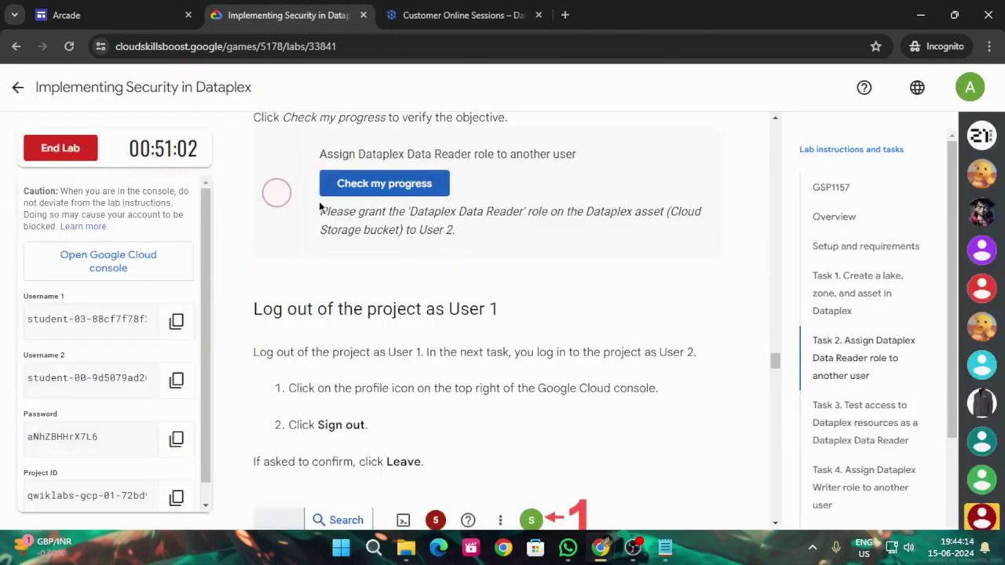
click(375, 185)
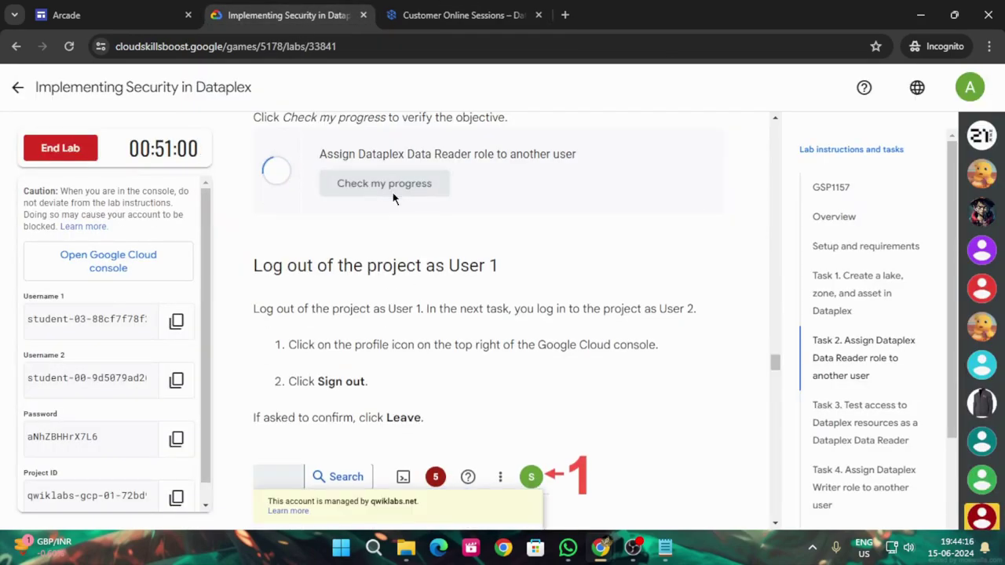
Open the Google Cloud console sign-in page from the lab and submit the second user's email.
scroll(462, 232, down, 2)
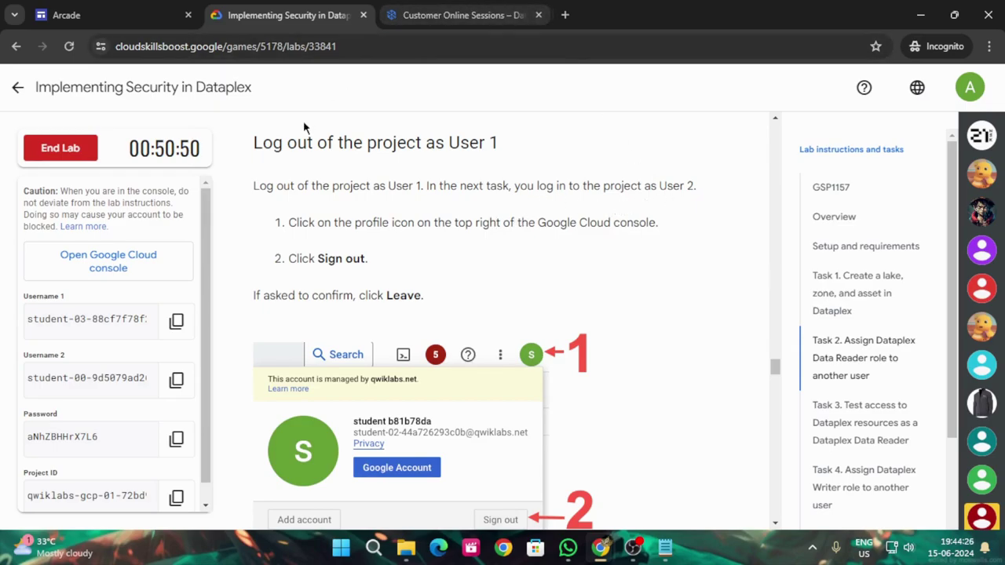
click(137, 269)
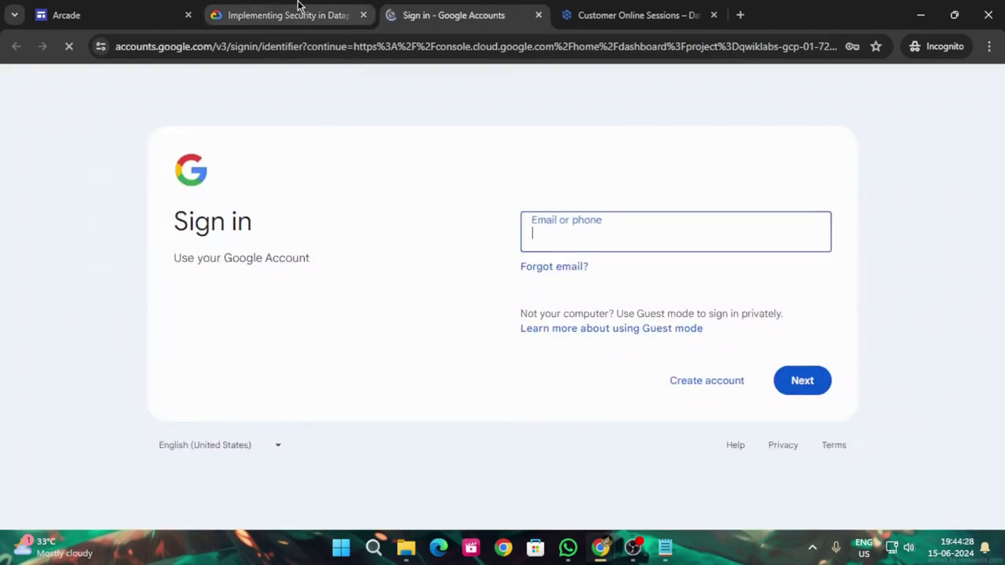
click(296, 15)
click(176, 380)
click(447, 15)
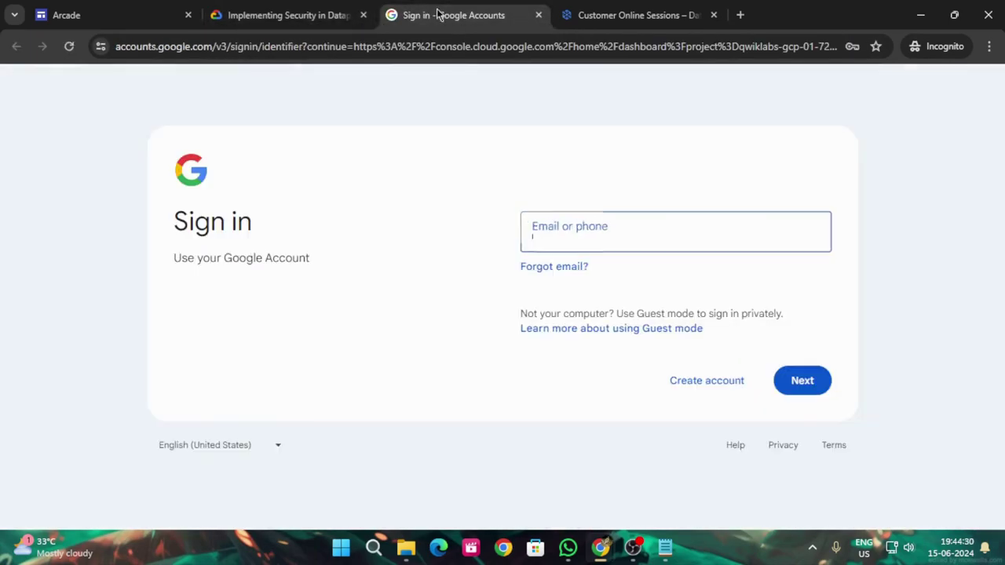
key(ctrl+v)
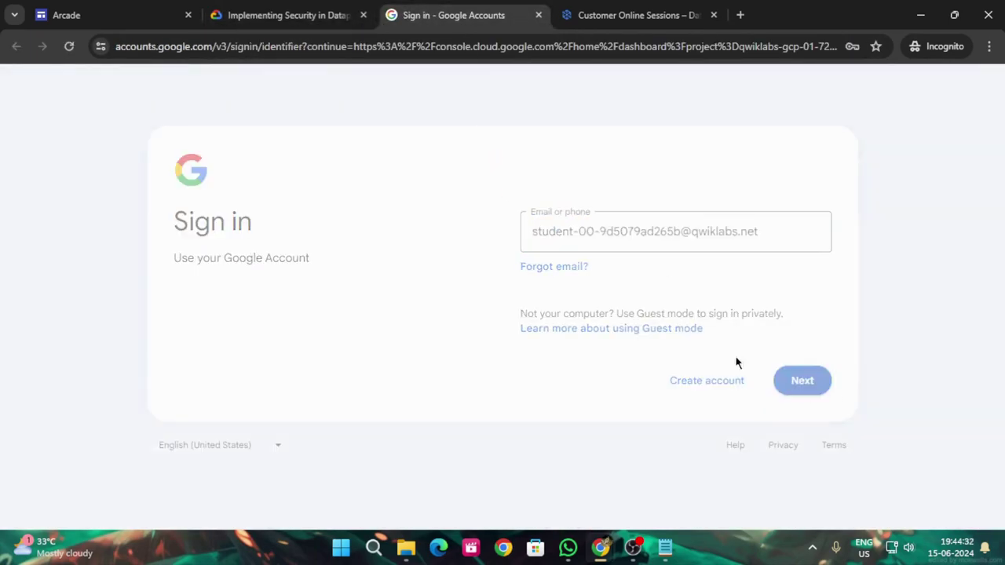
click(780, 380)
Copy the lab account password, paste it into the sign-in password field and submit it.
click(235, 12)
click(176, 439)
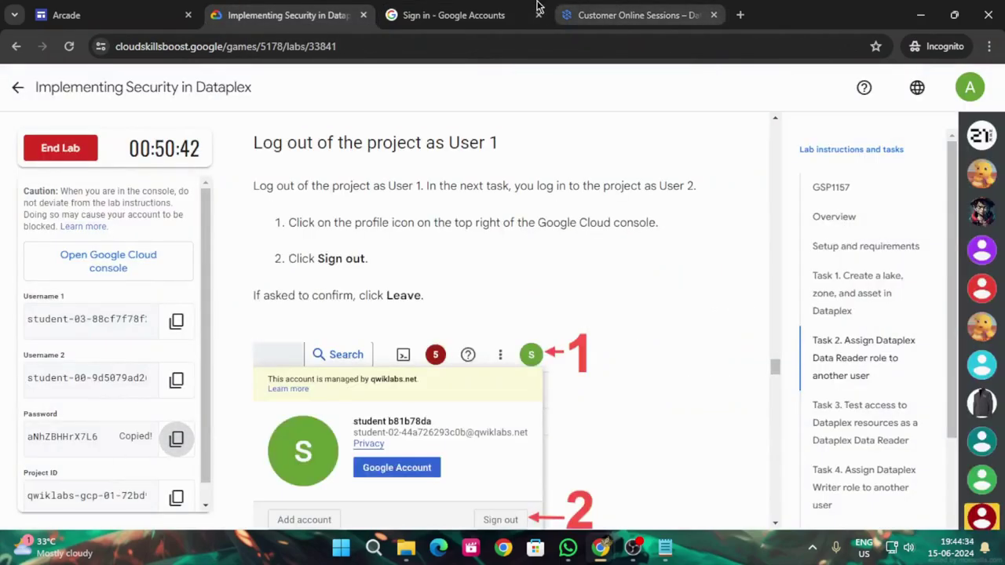
click(451, 15)
key(ctrl+v)
click(798, 376)
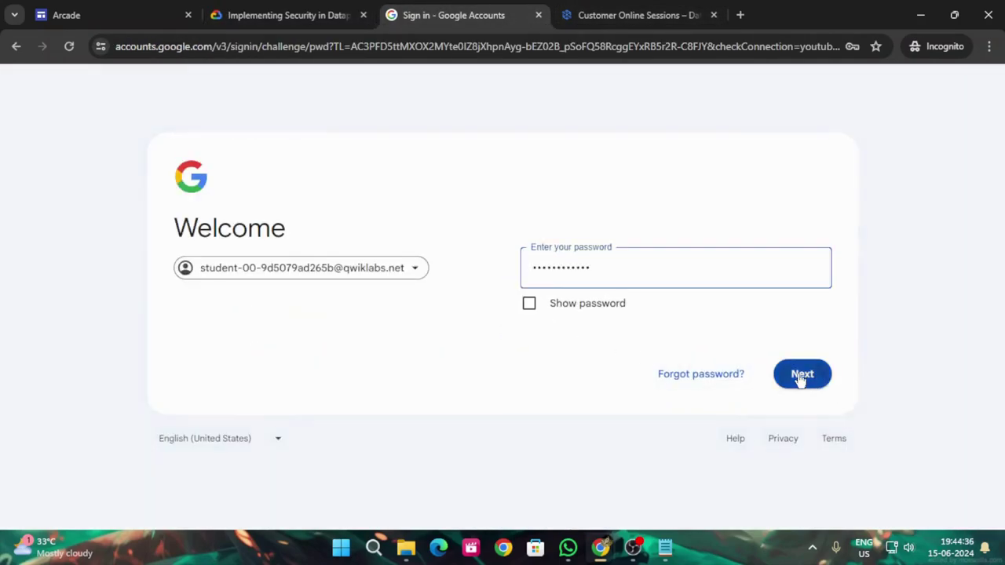
Read the lab's Task 3 instructions for testing access to Dataplex resources as a Data Reader.
click(245, 6)
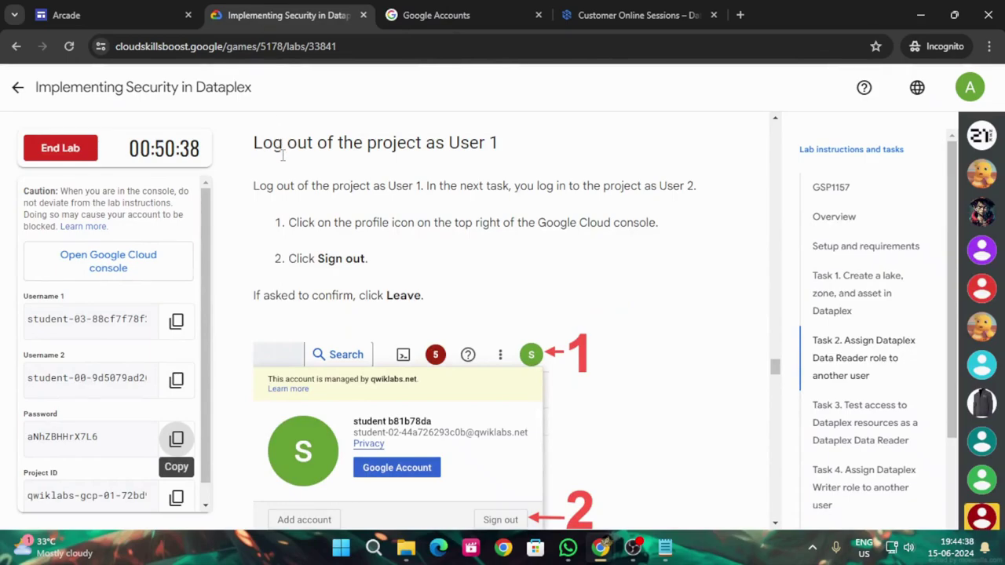
scroll(354, 408, down, 2)
scroll(354, 409, down, 5)
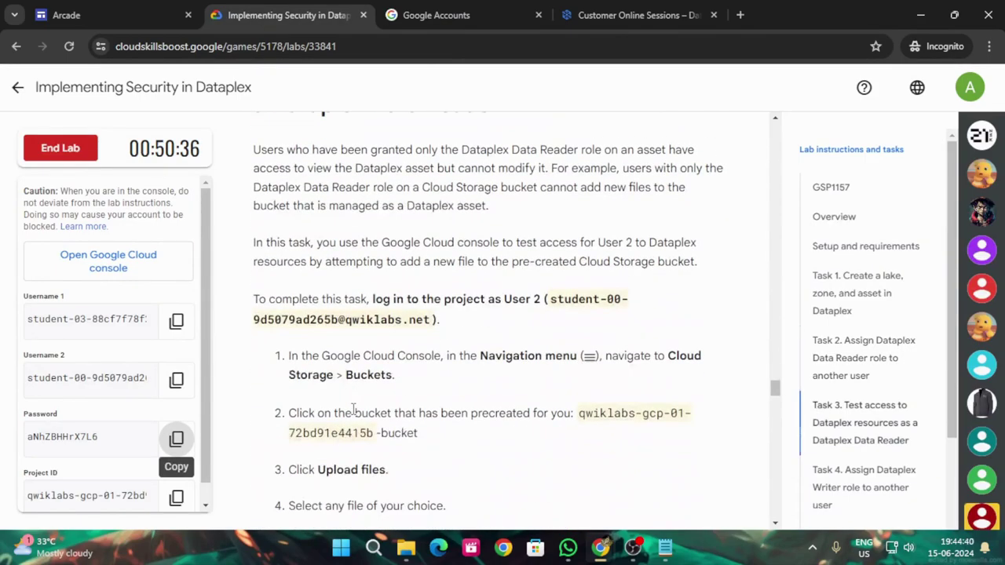
Finish the second user's first sign-in and agree to the Google Cloud Platform Terms of Service with India as country.
scroll(354, 409, down, 1)
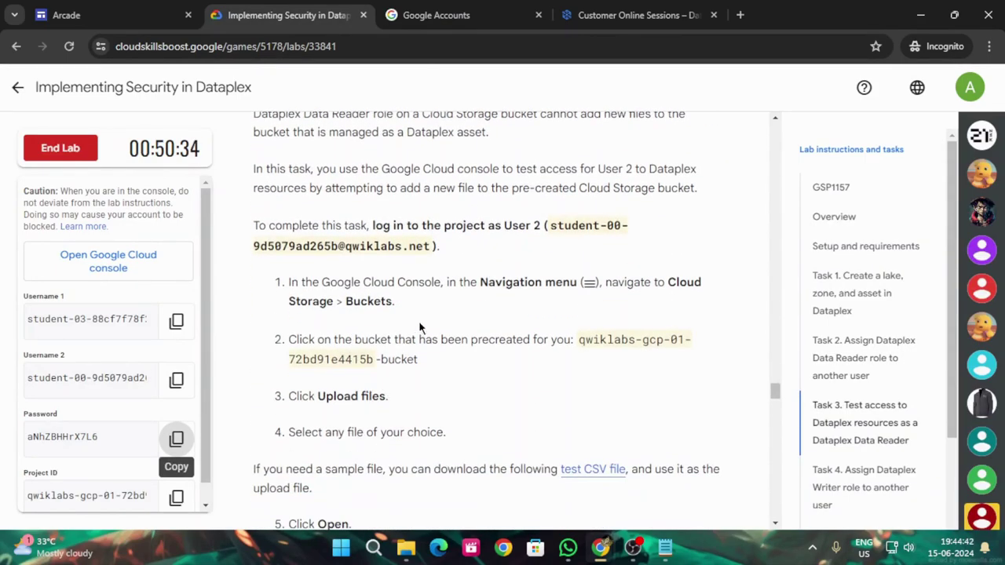
scroll(548, 329, down, 1)
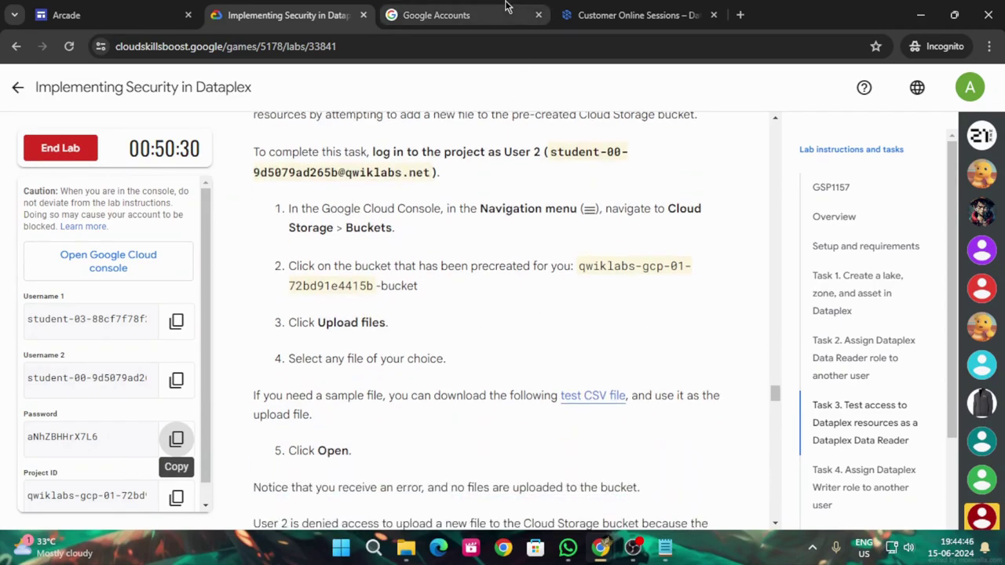
click(483, 11)
click(483, 470)
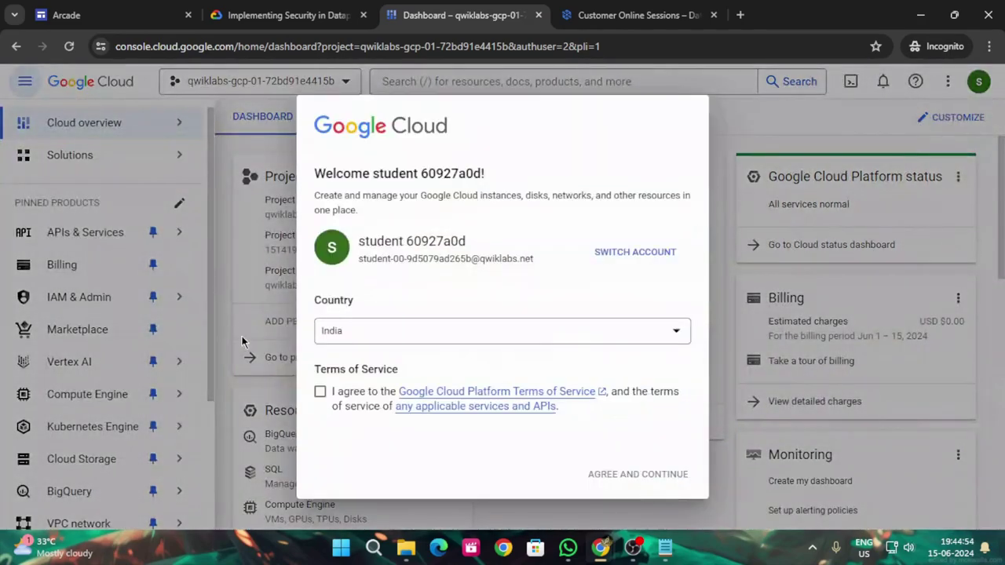
click(328, 396)
click(612, 474)
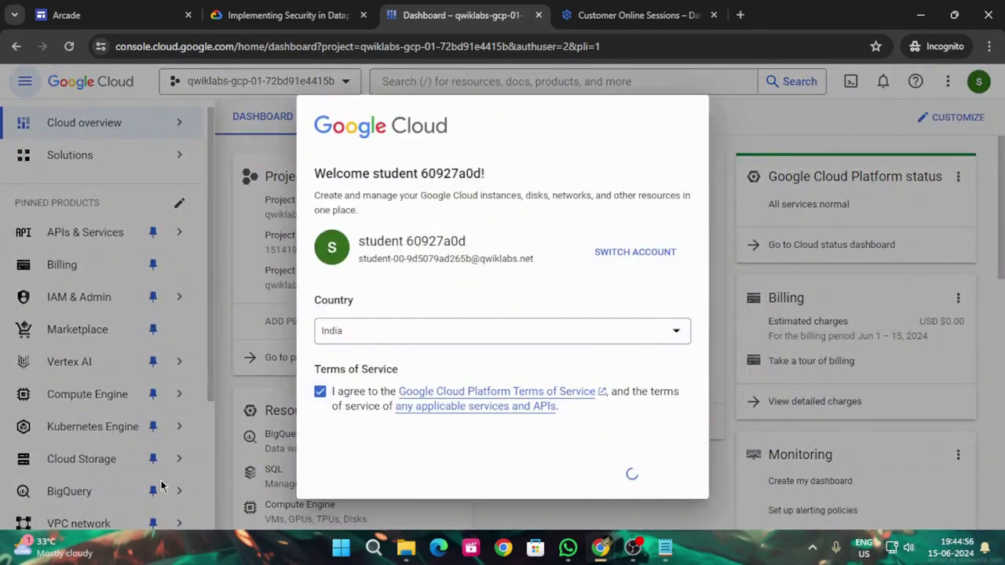
Go to the Cloud Storage buckets, close the tutorial and open the precreated bucket qwiklabs-gcp-01-72bd91e4415b-bucket.
mouse_move(138, 477)
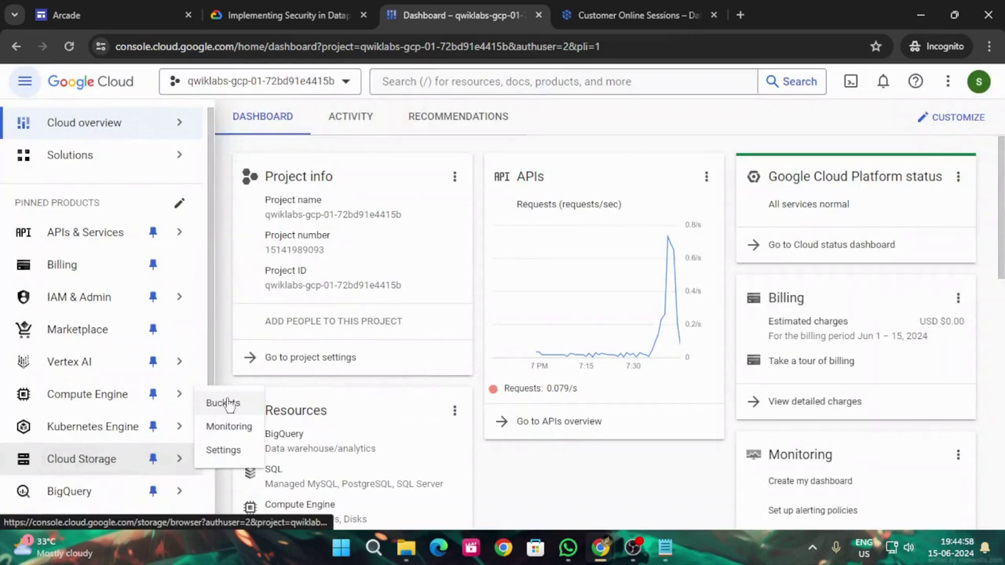
click(224, 404)
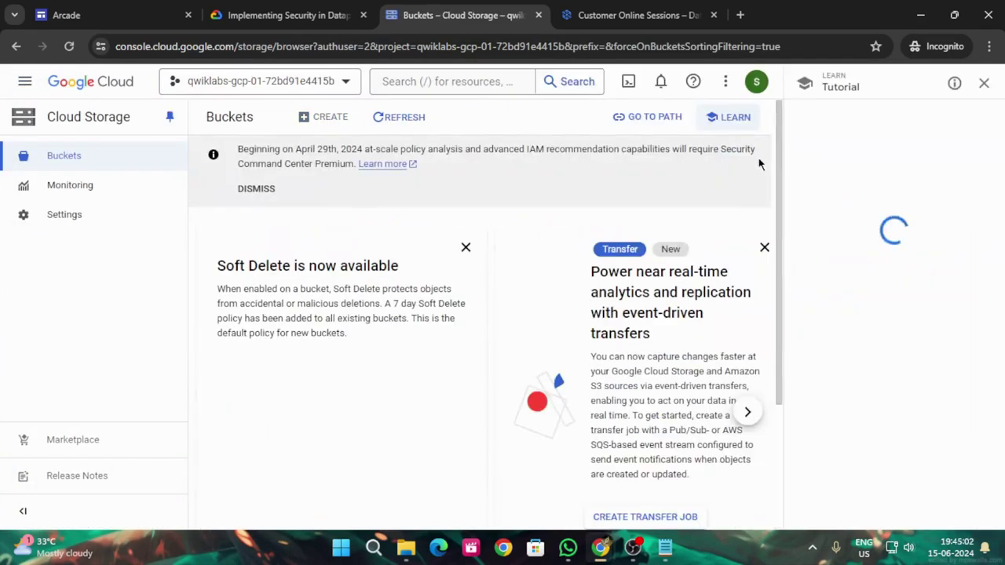
click(982, 84)
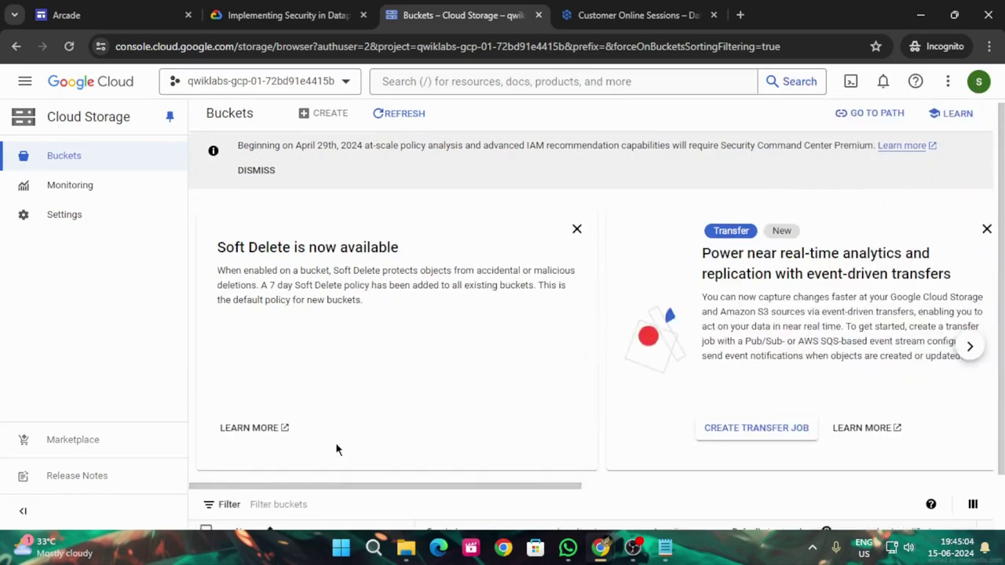
scroll(335, 442, down, 1)
click(310, 495)
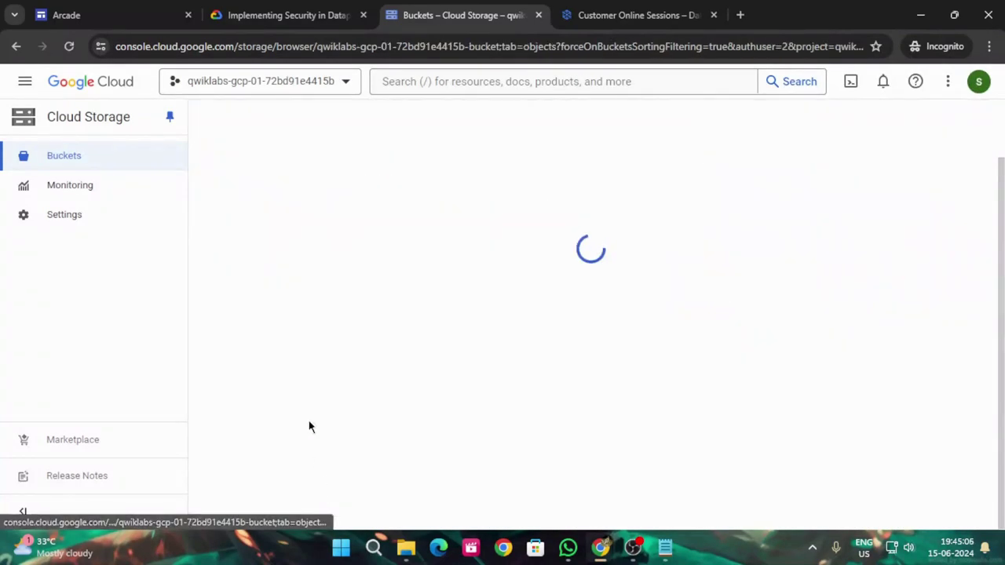
Download the sample test CSV file linked in the lab's Task 3 and save it to Downloads as test.
click(260, 10)
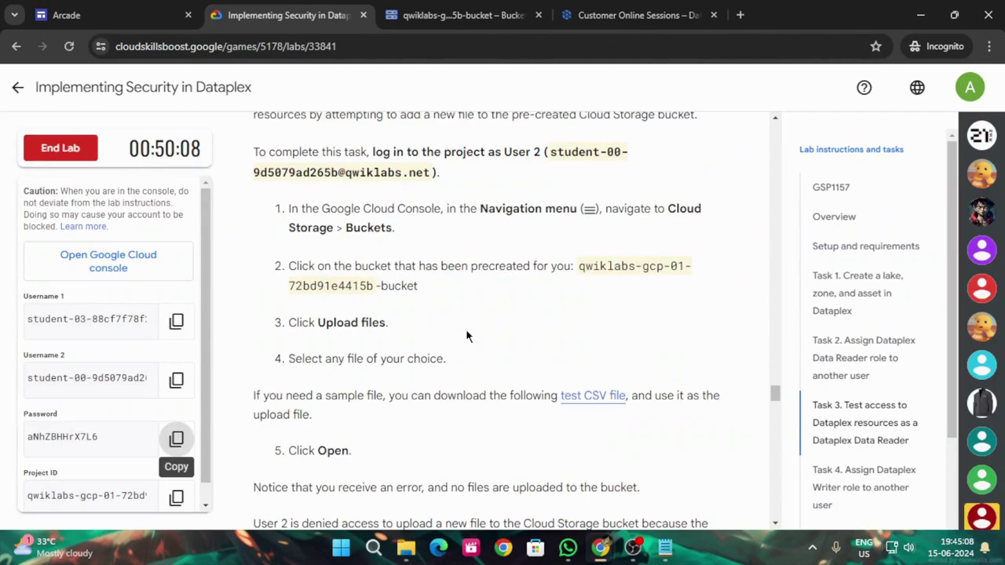
scroll(465, 335, down, 2)
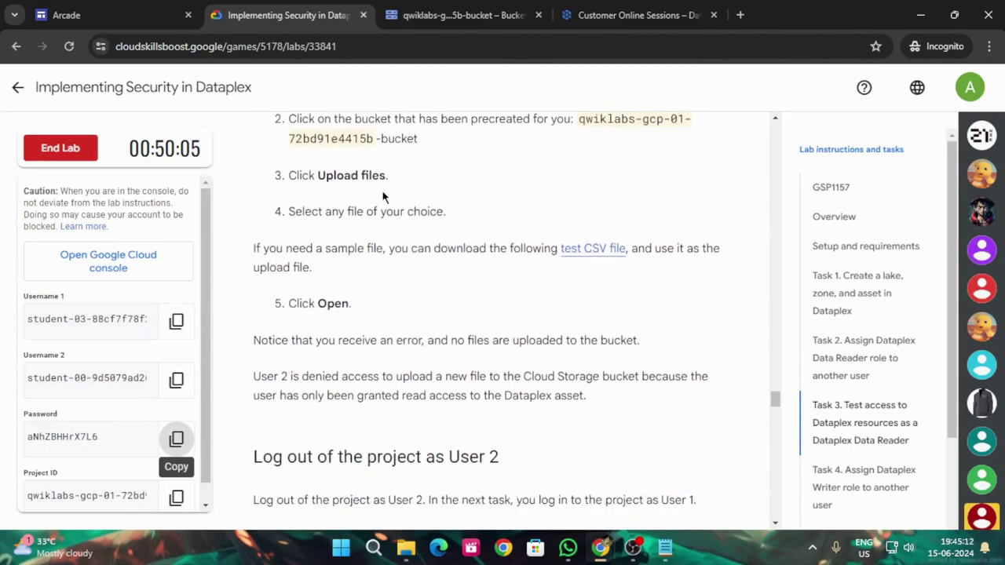
click(598, 249)
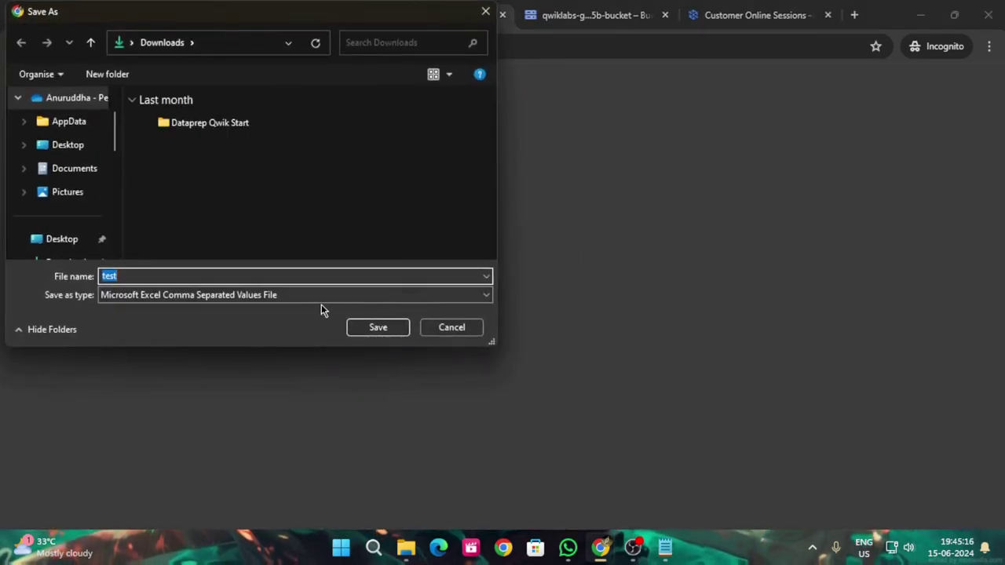
click(381, 330)
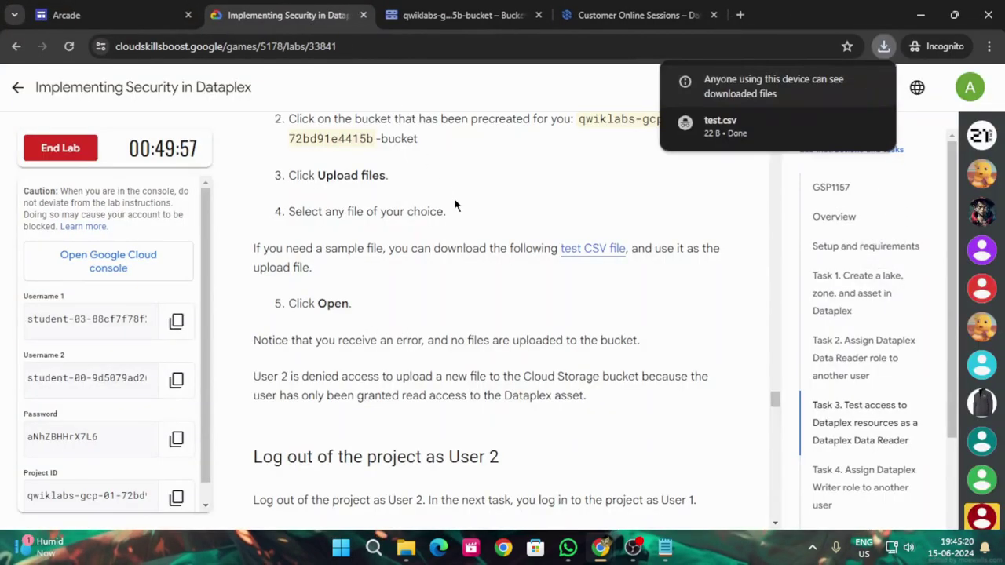
Try to upload the test CSV file from Downloads to the precreated bucket as the second user.
scroll(492, 242, up, 3)
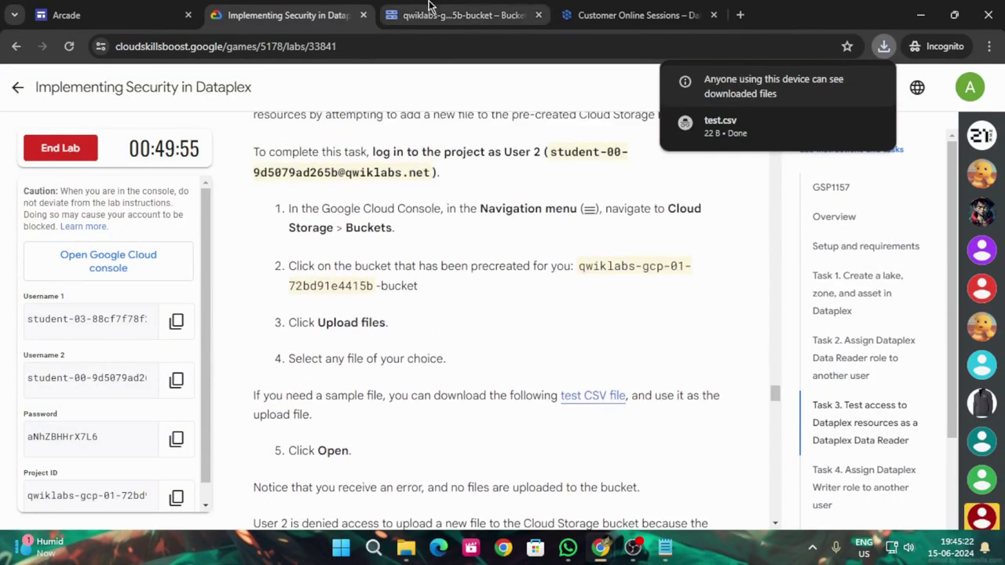
click(443, 14)
click(526, 317)
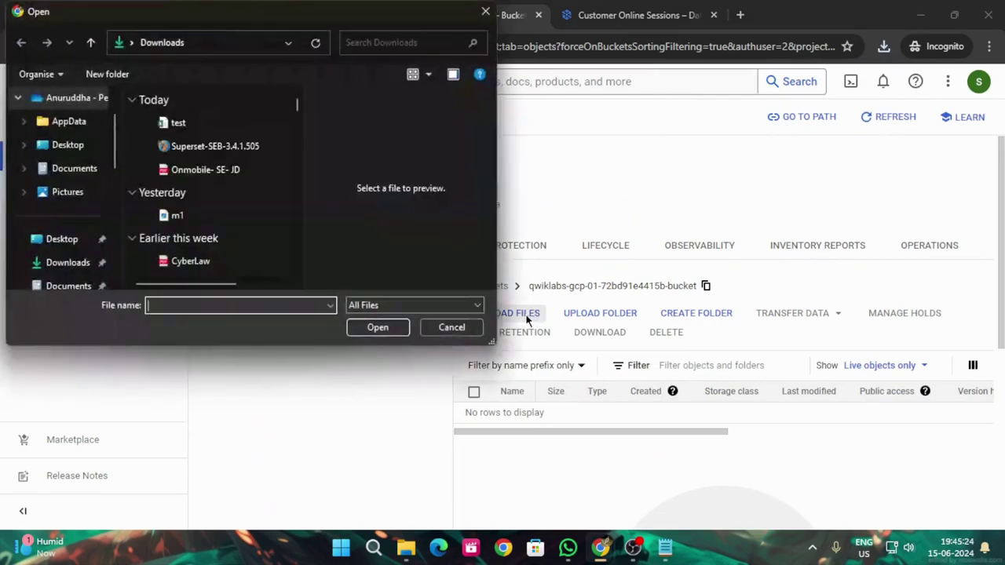
click(208, 129)
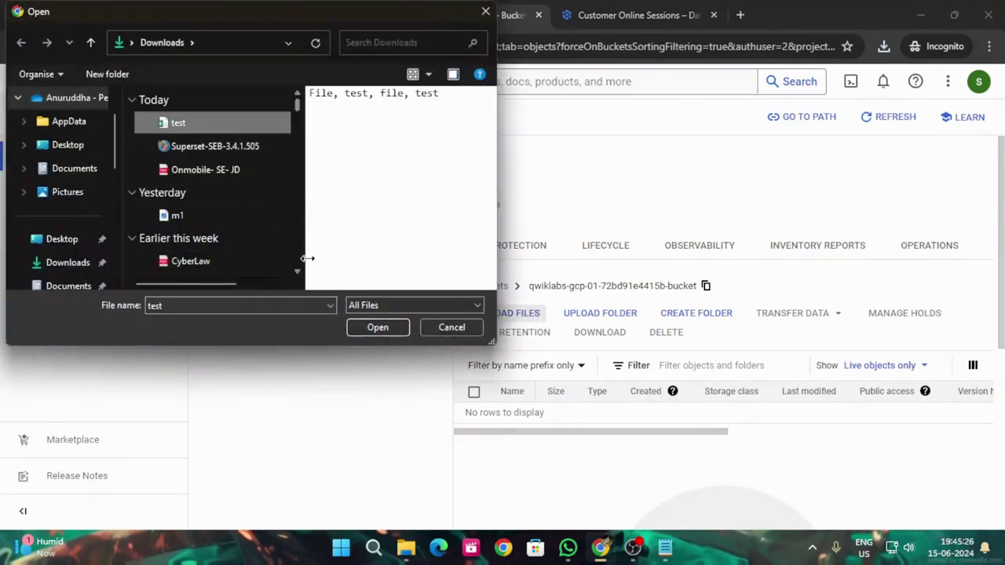
click(377, 327)
Compare the upload result with the lab instructions, dismiss the upload notification and refresh the bucket's object list.
key(ctrl+shift+Tab)
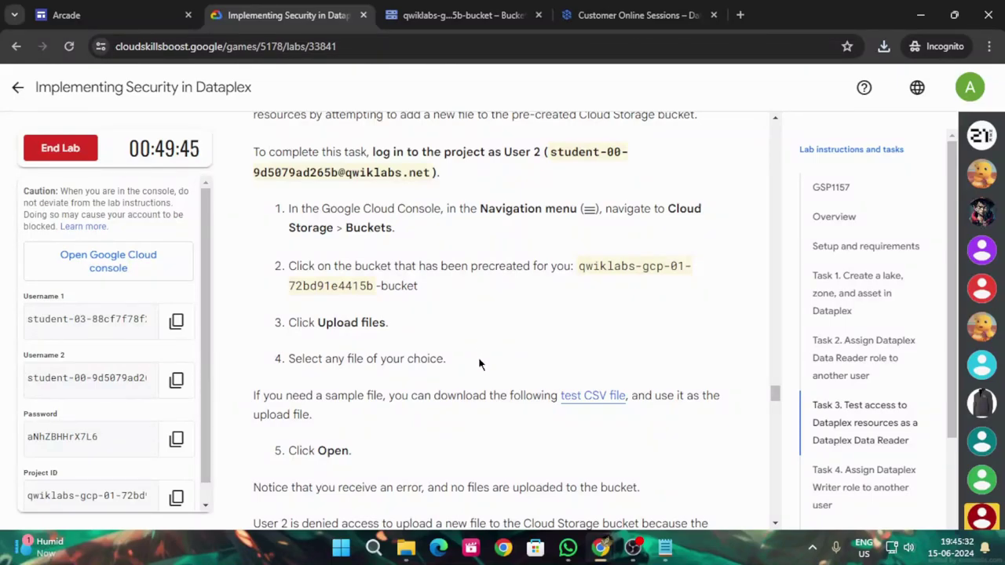
scroll(479, 363, down, 3)
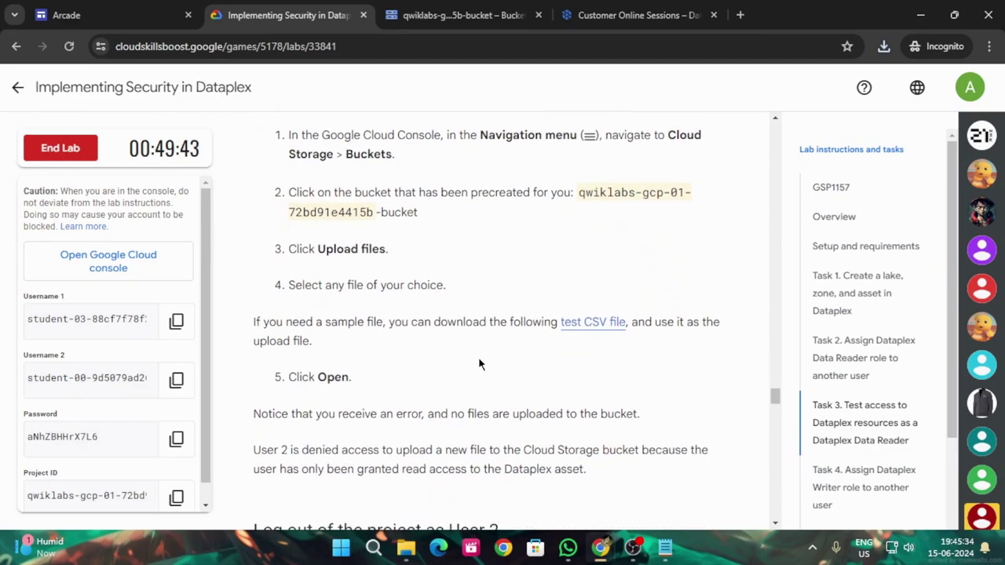
click(463, 14)
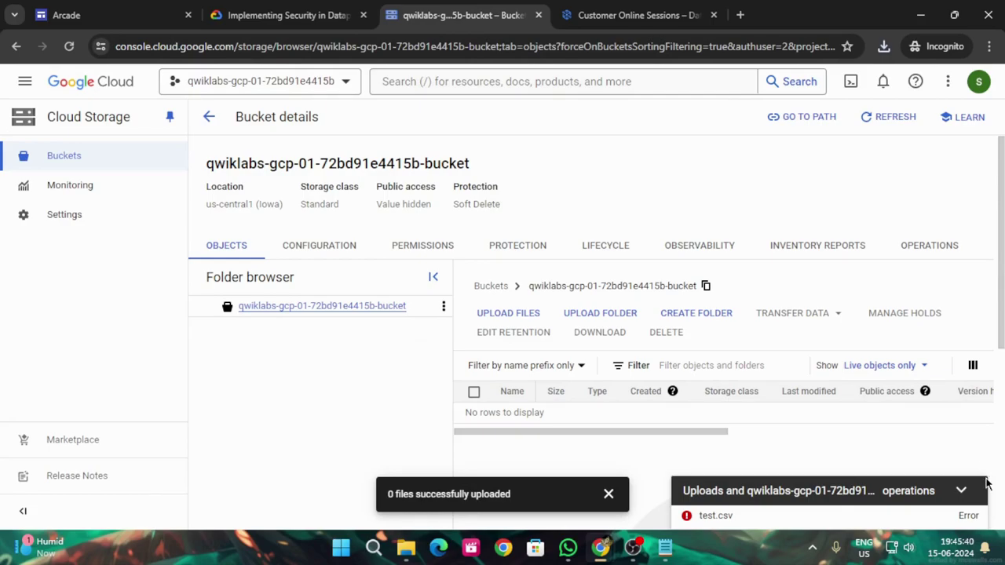
click(608, 494)
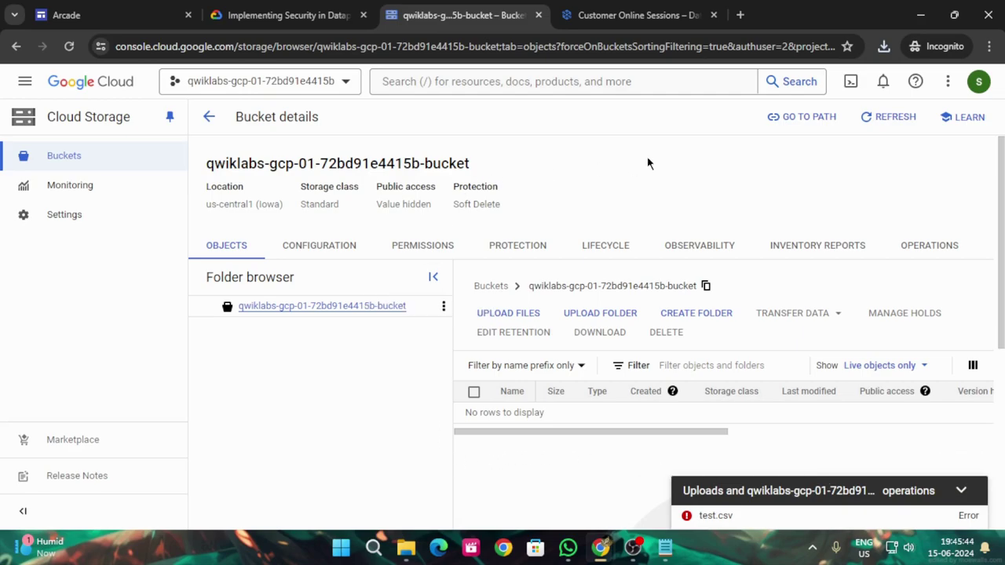
click(869, 118)
Read the lab's log-out instructions and the Task 4 steps for assigning the Dataplex Writer role.
click(287, 15)
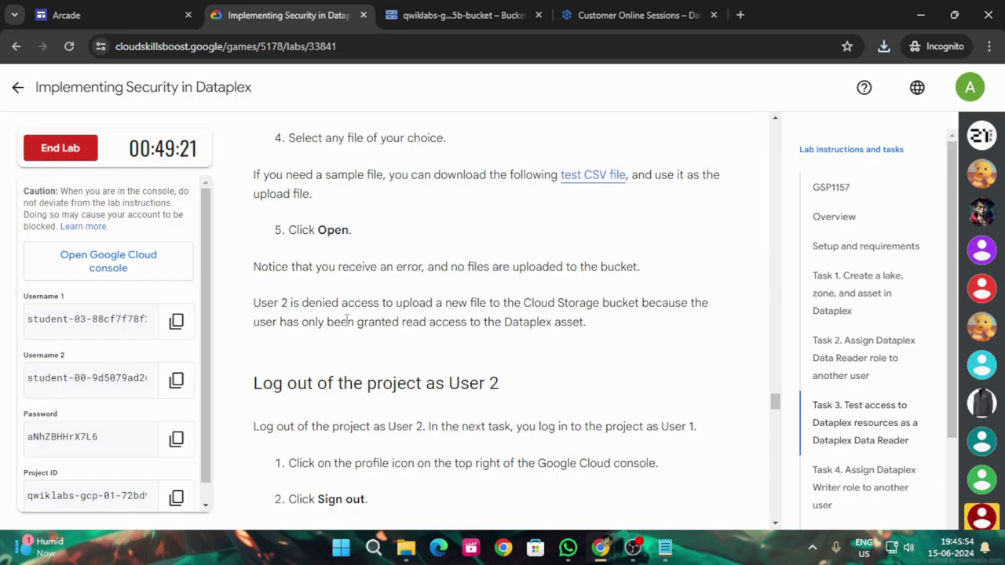
scroll(616, 404, down, 2)
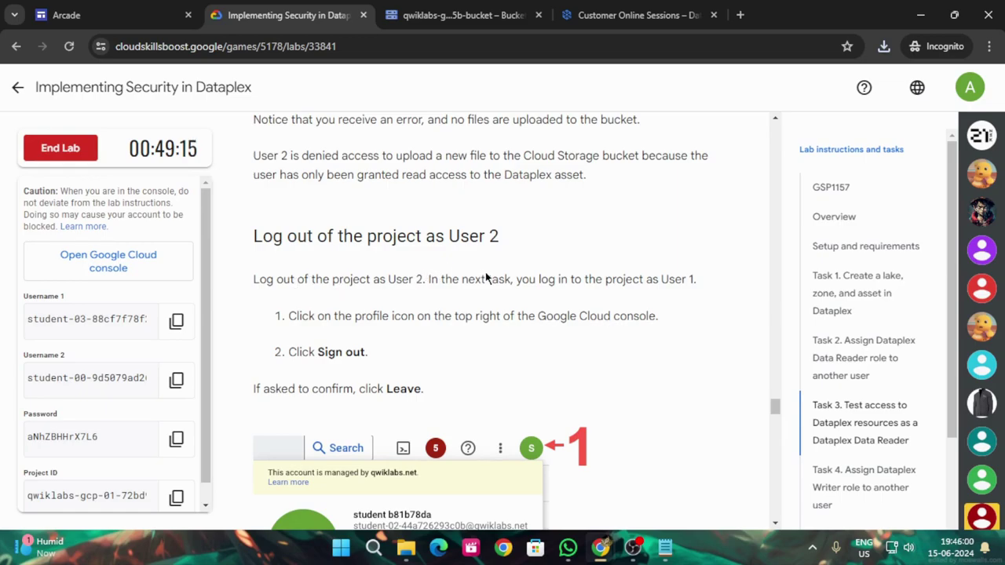
scroll(614, 339, down, 10)
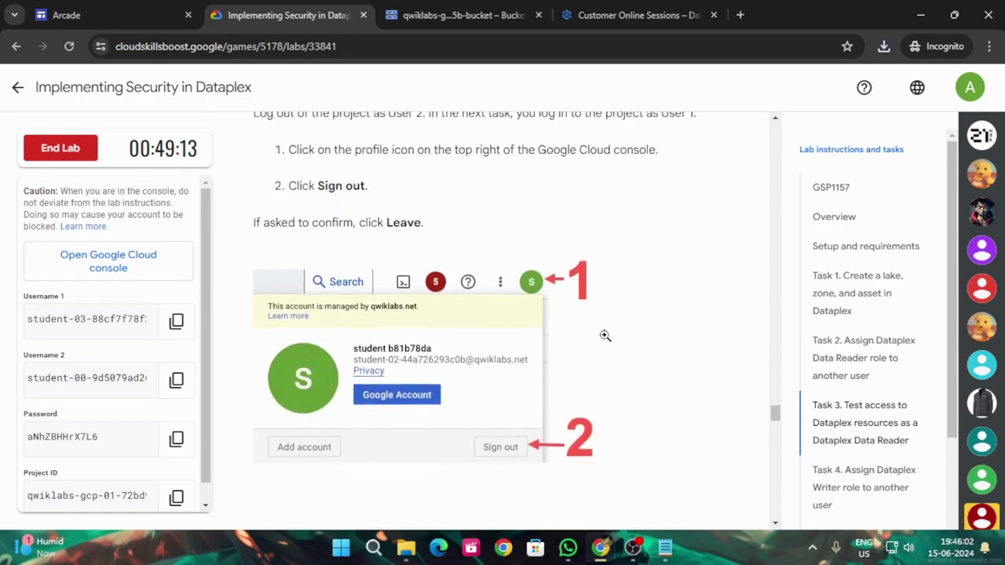
scroll(596, 344, up, 2)
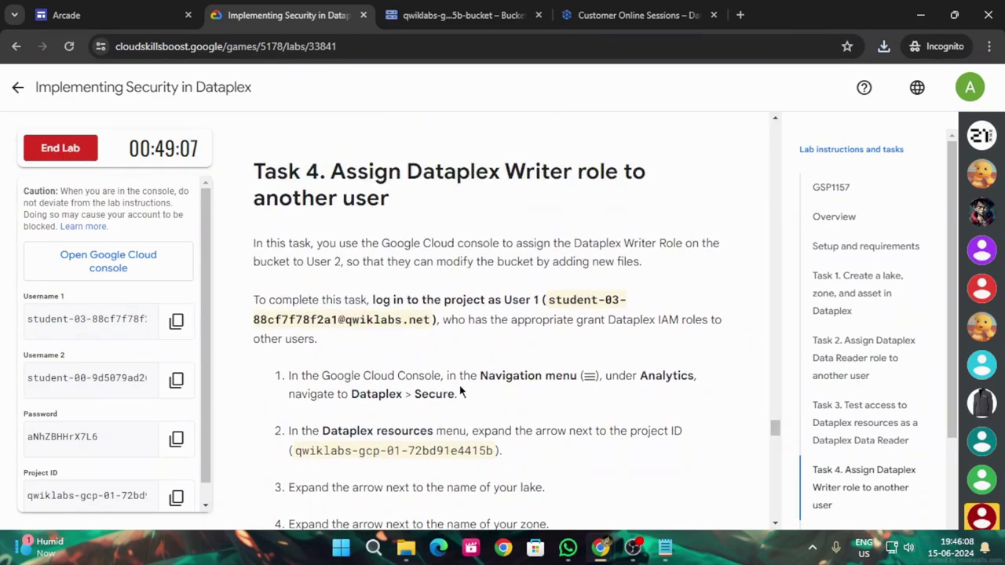
scroll(462, 377, down, 3)
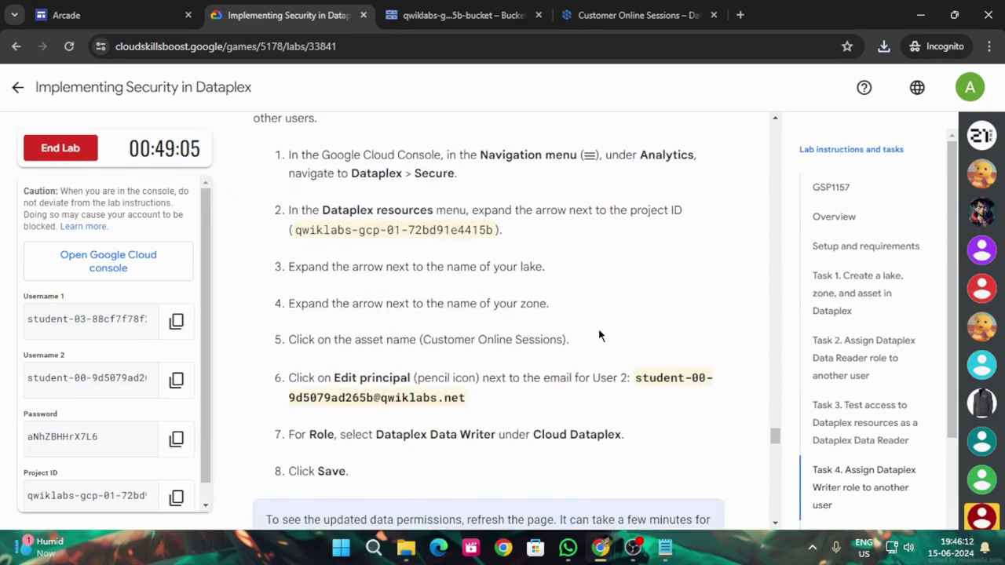
scroll(598, 329, up, 5)
Change the second user's role on the Customer Online Sessions asset to Dataplex Data Writer and save it.
click(612, 15)
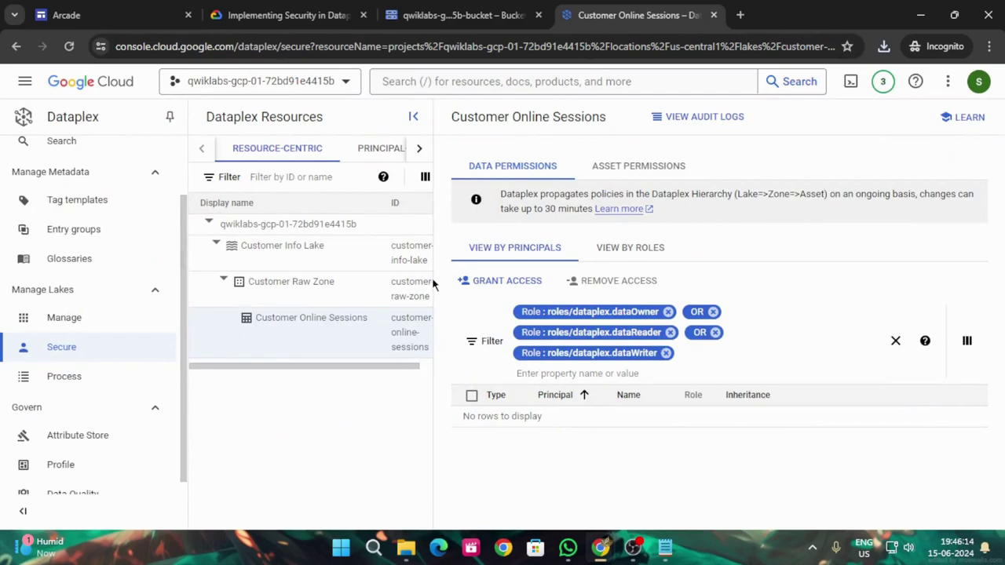
click(303, 322)
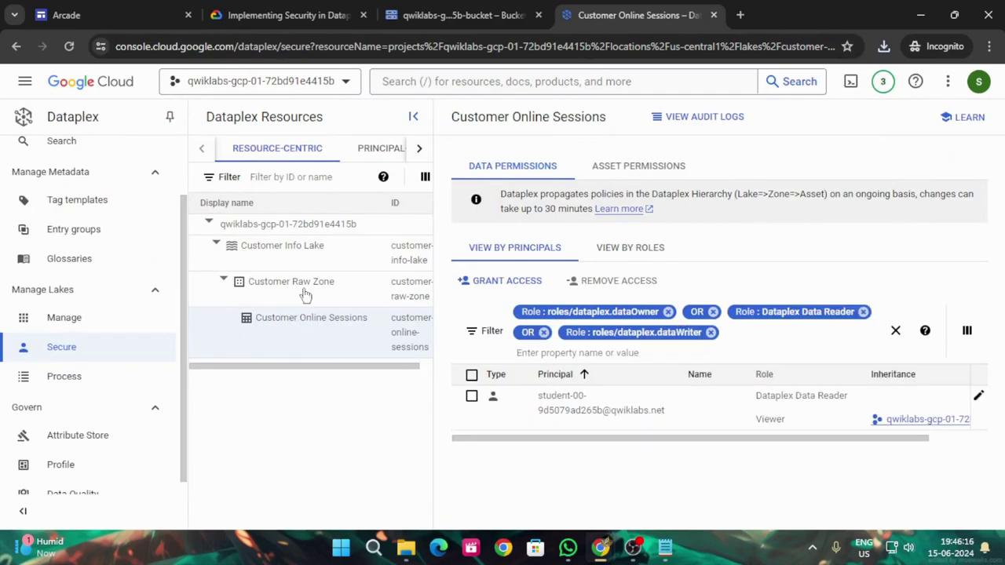
click(287, 15)
scroll(489, 381, down, 5)
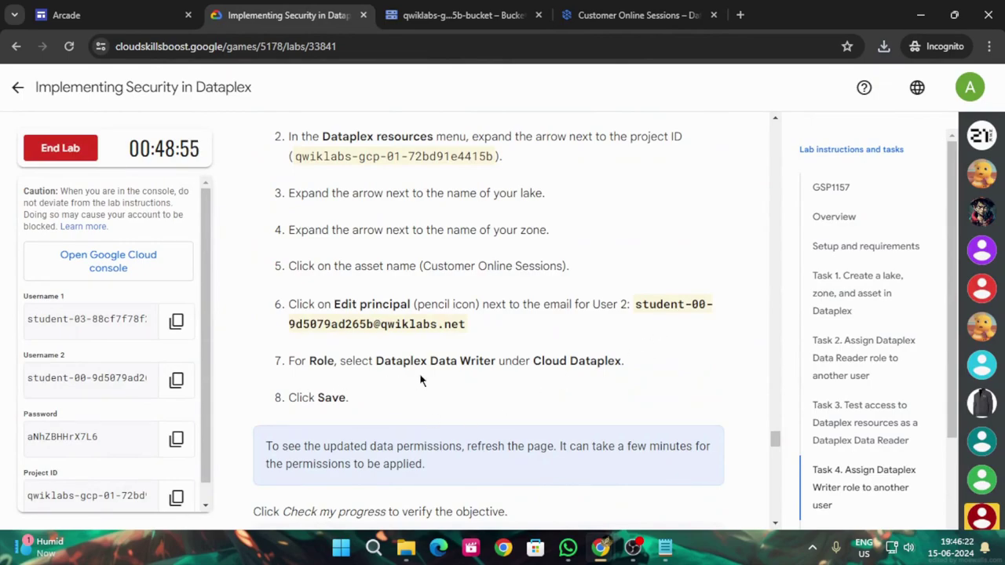
click(589, 14)
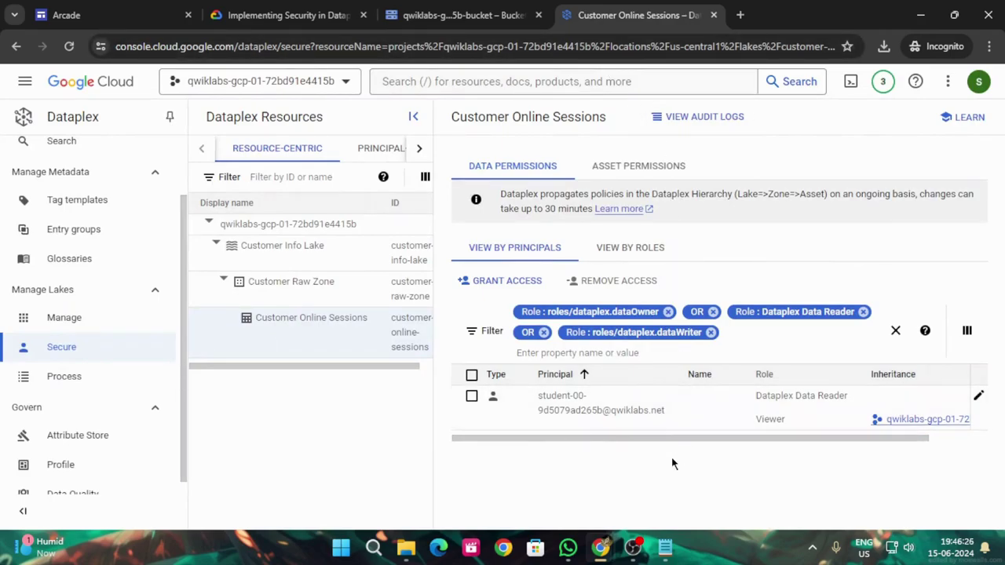
click(977, 396)
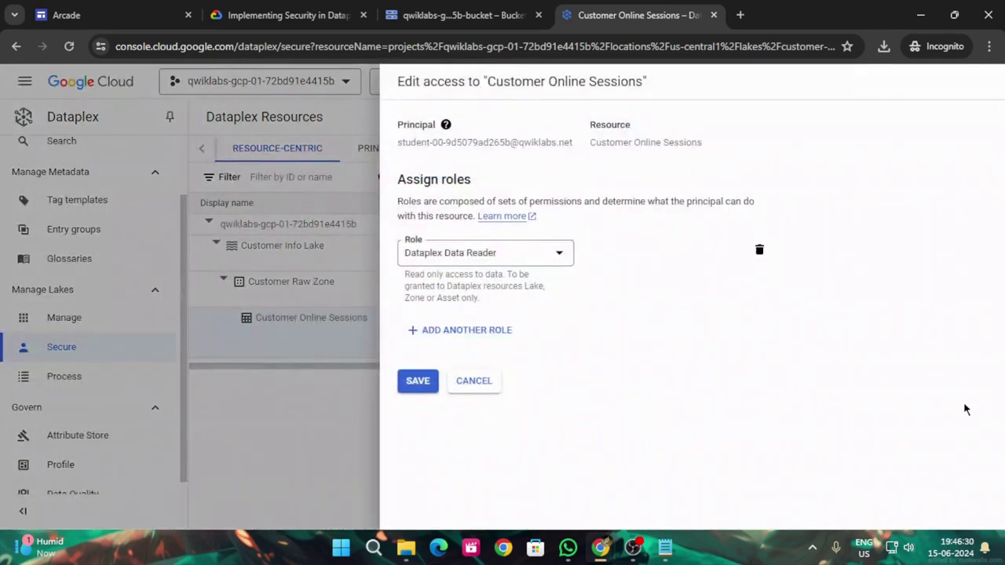
click(559, 253)
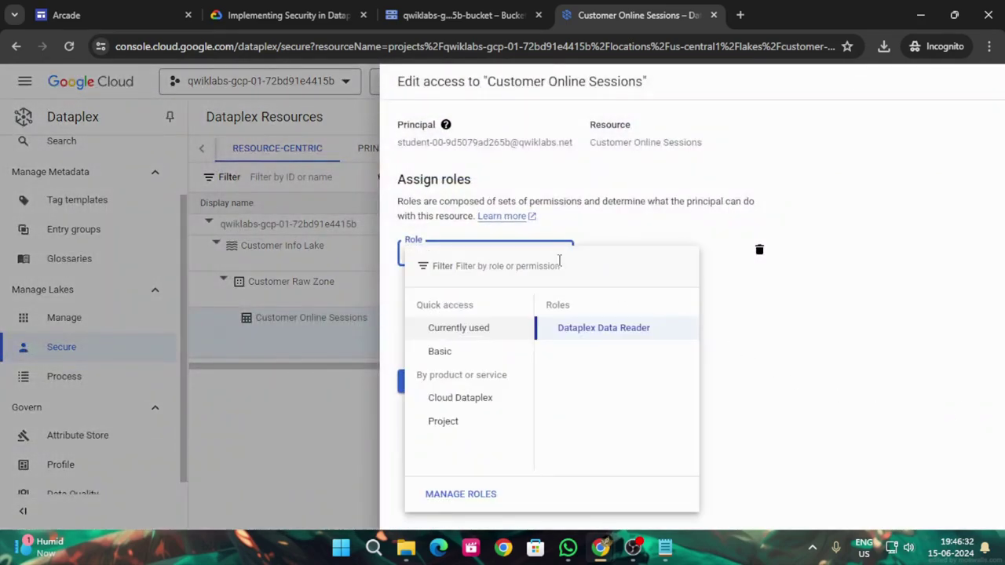
click(463, 398)
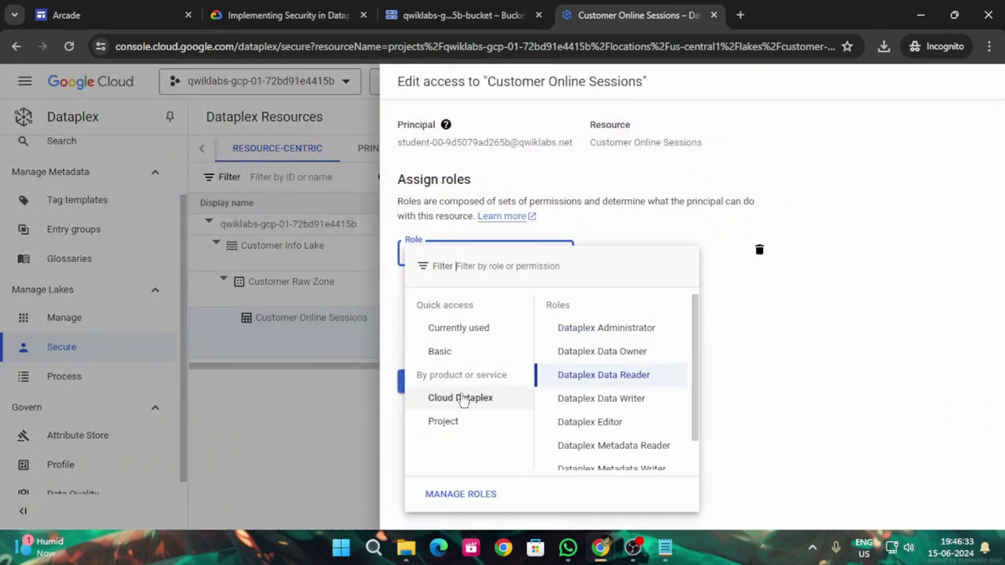
click(634, 399)
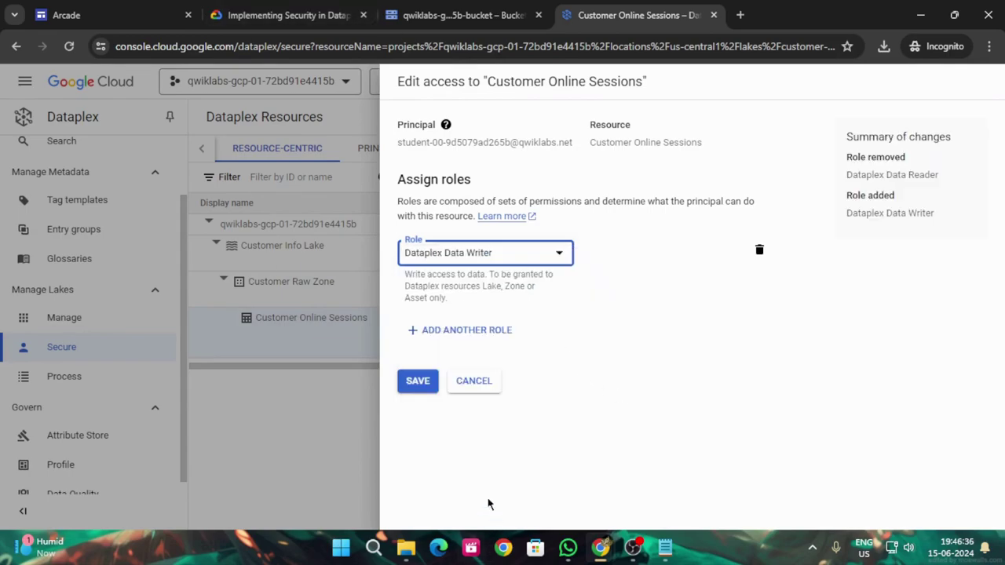
click(416, 381)
Check the lab progress for the Data Writer role task and return to the asset's data permissions.
click(275, 8)
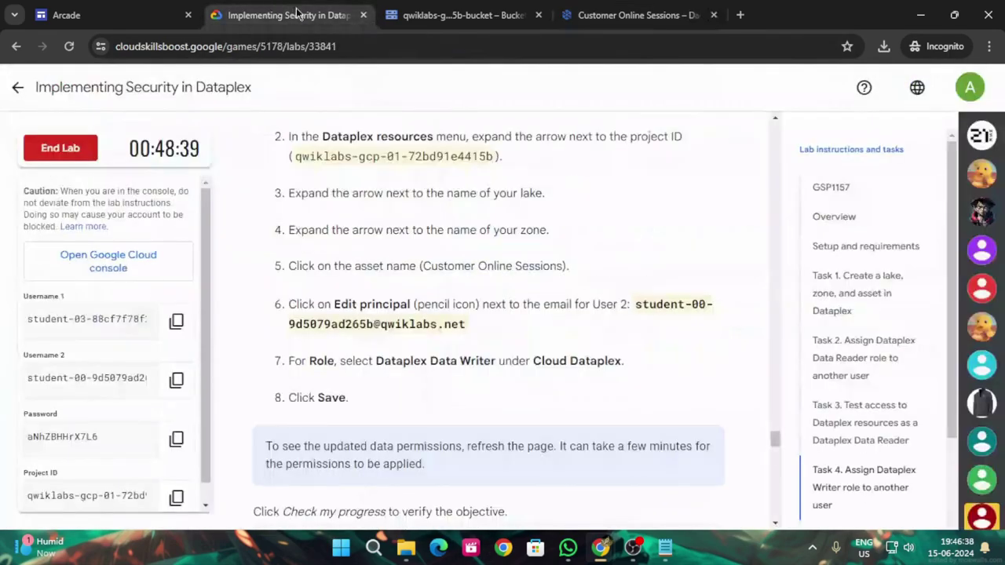
scroll(431, 359, down, 3)
click(428, 358)
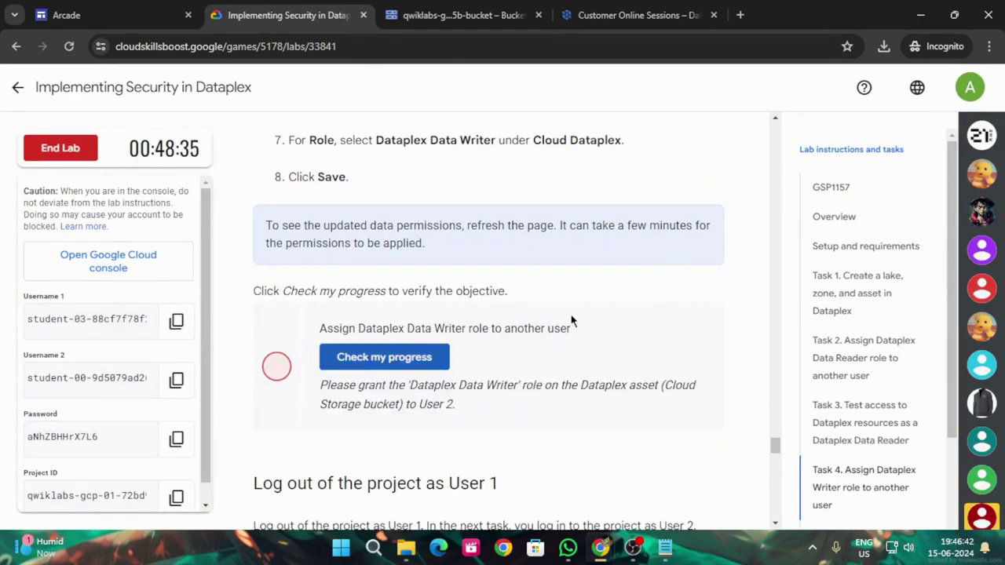
click(642, 8)
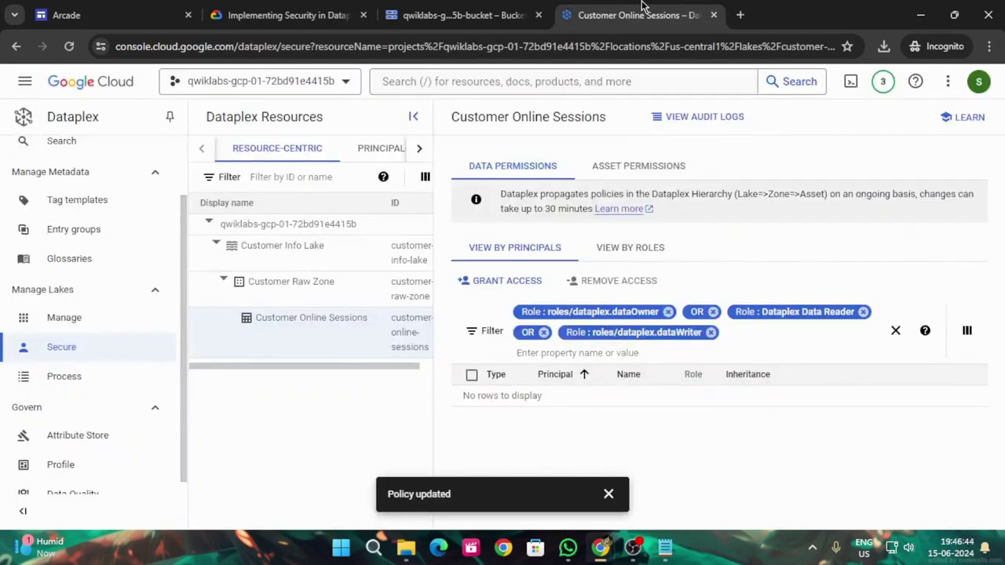
Dismiss the policy notification, reload the asset's permissions page and check the lab progress for the Data Writer role assignment.
click(608, 494)
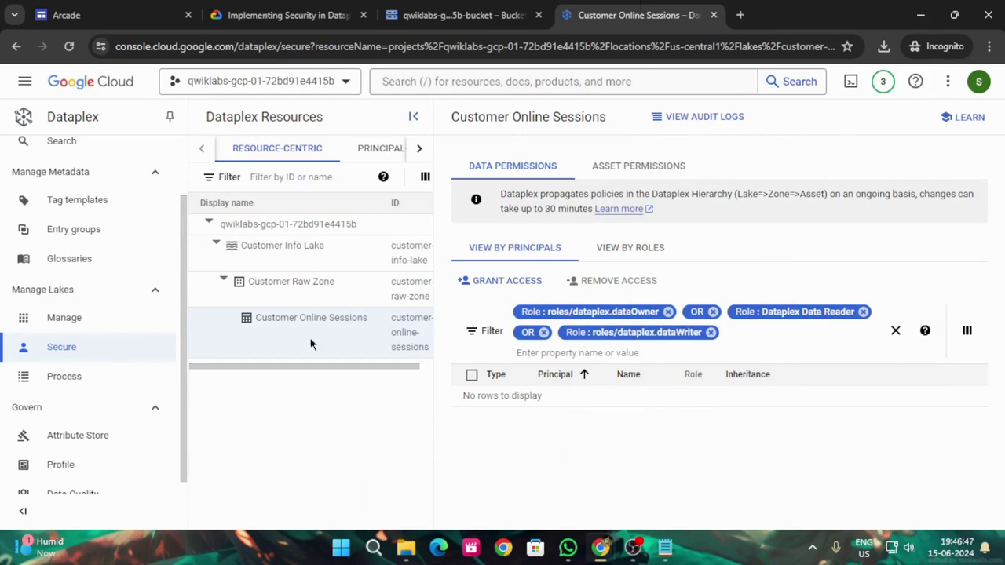
click(69, 46)
click(347, 12)
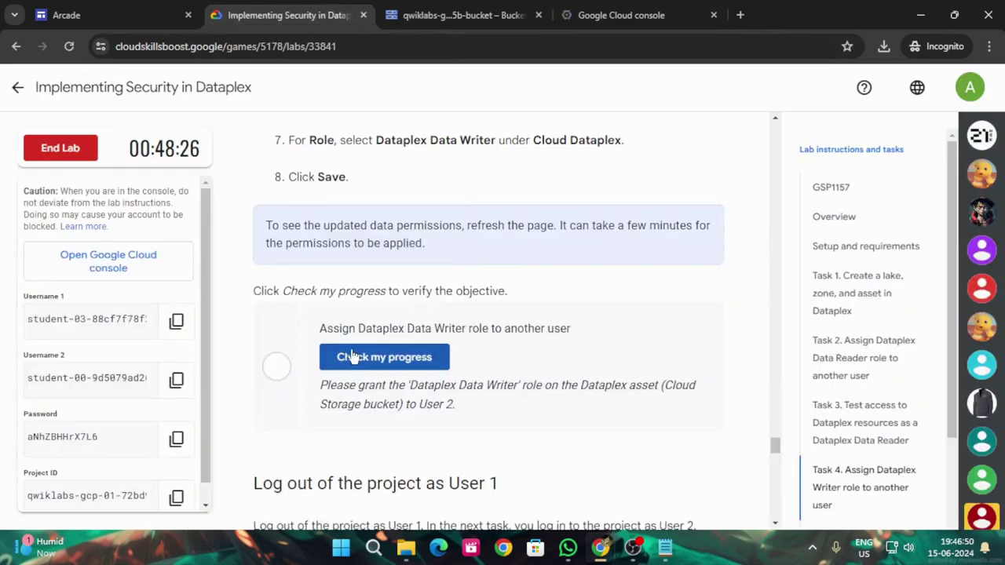
click(397, 357)
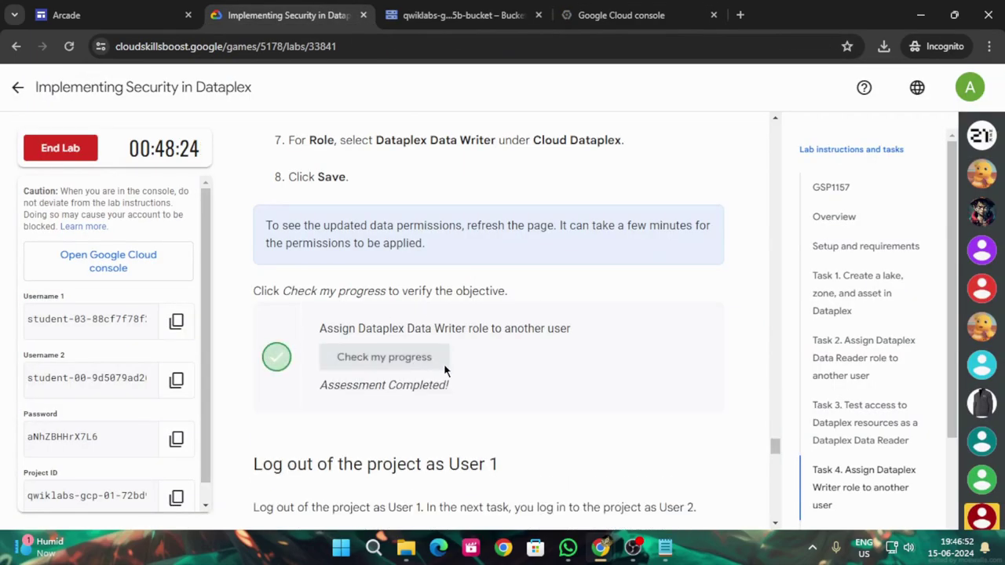
Follow the lab's final task instructions and upload the test CSV file from Downloads to the qwiklabs-gcp-01-72bd91e4415b-bucket.
scroll(453, 375, down, 4)
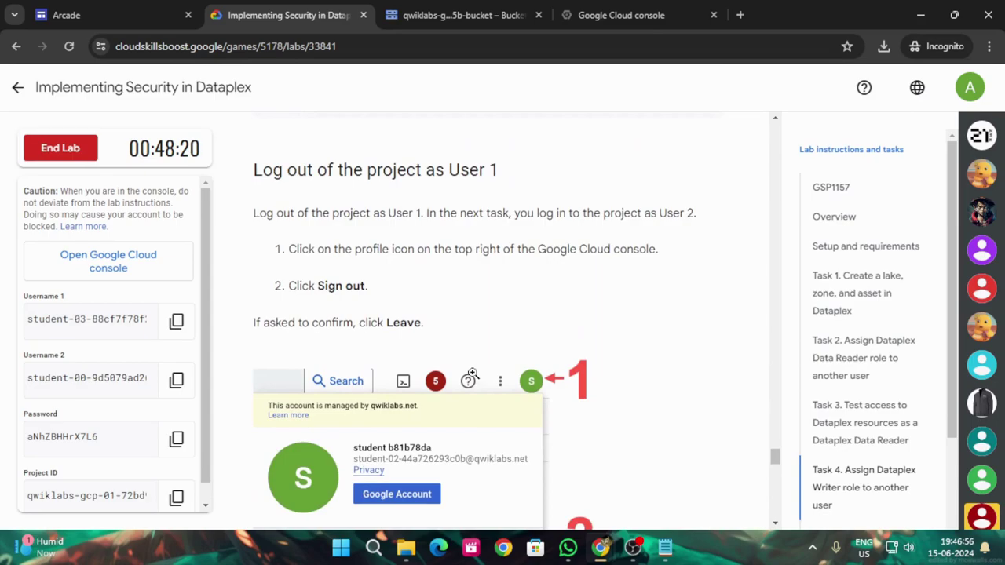
scroll(471, 372, down, 5)
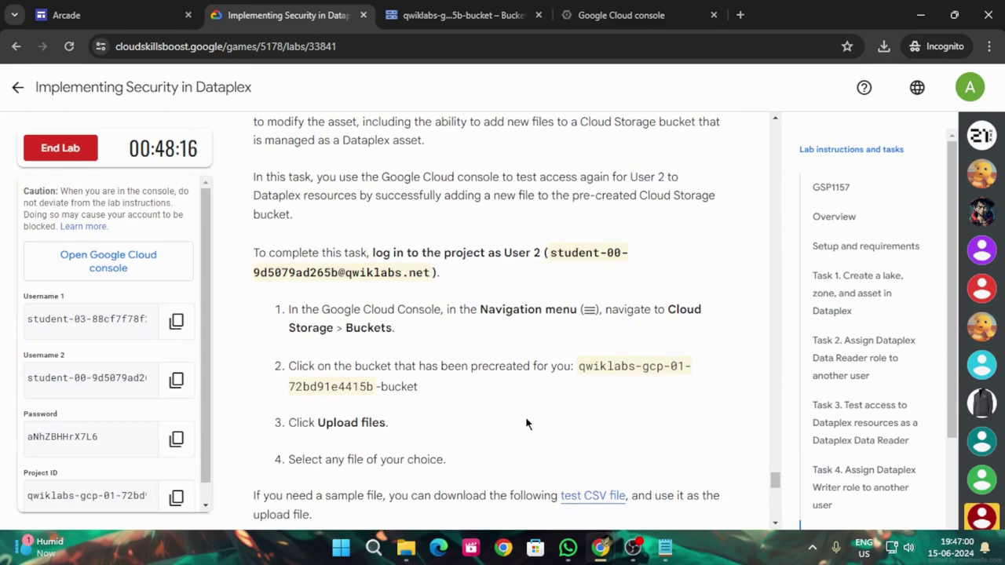
scroll(527, 421, down, 2)
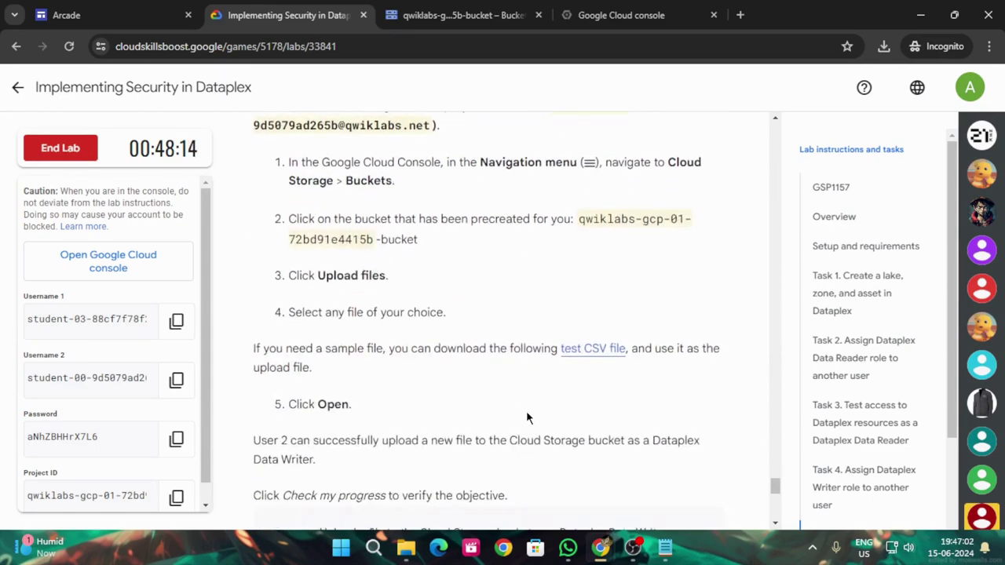
click(463, 15)
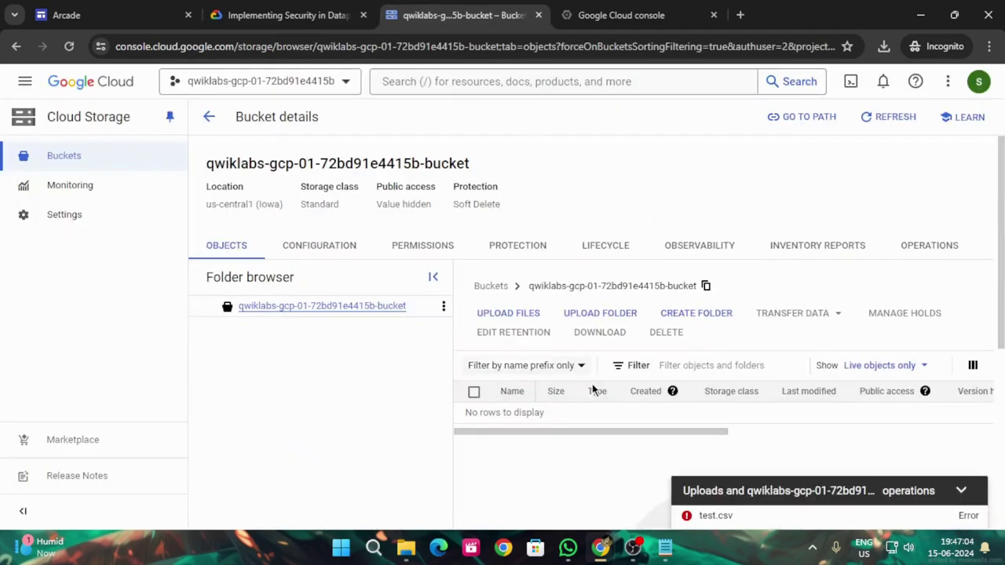
click(508, 315)
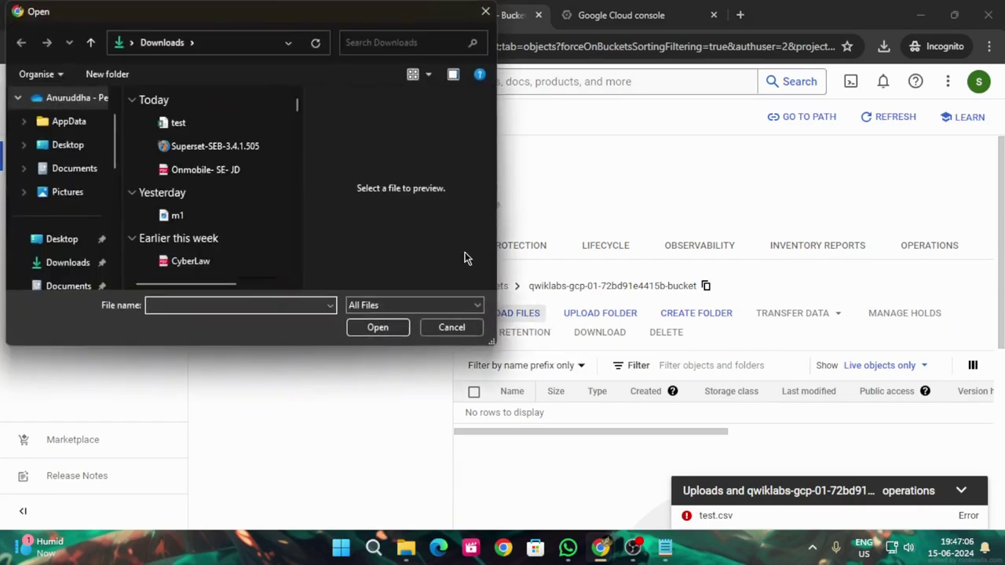
click(181, 122)
click(394, 326)
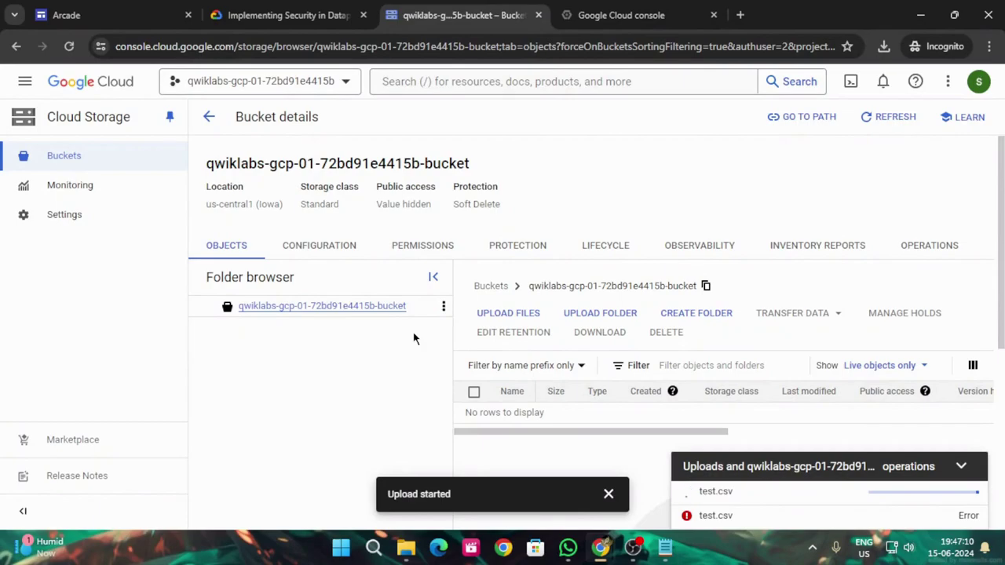
Check the lab progress for uploading a file to the Cloud Storage bucket as a Dataplex Data Writer.
click(238, 13)
scroll(405, 378, down, 3)
click(375, 342)
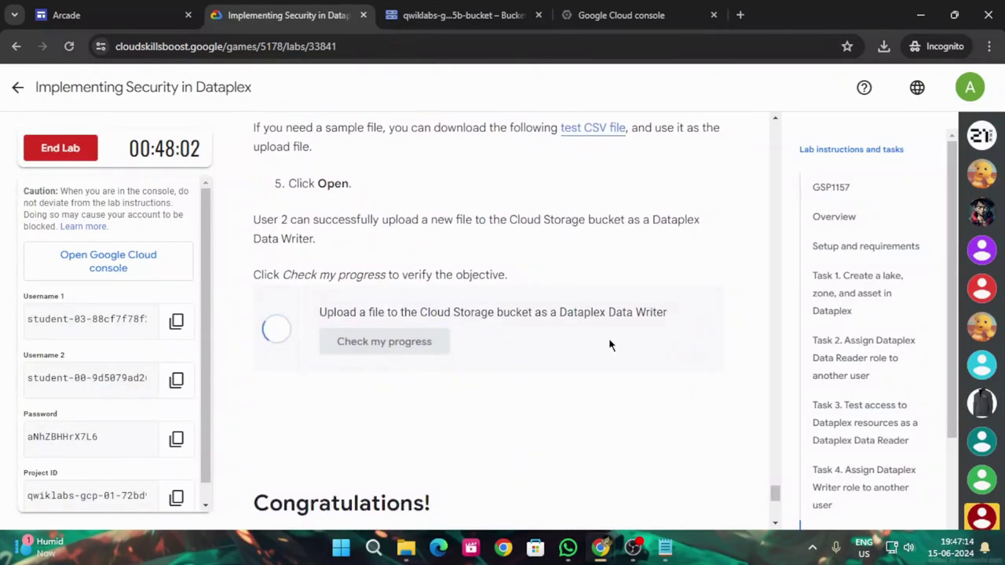
scroll(609, 341, down, 3)
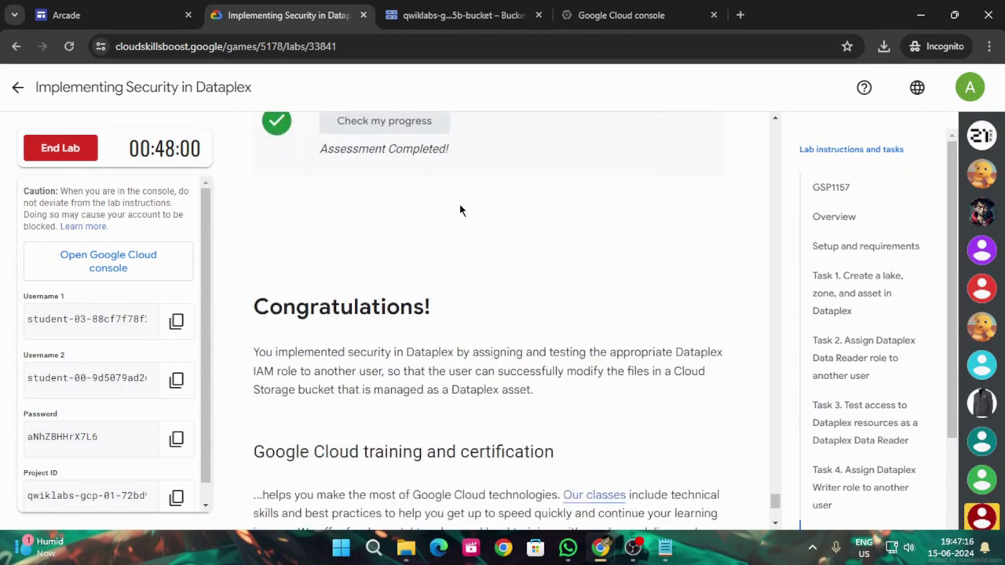
scroll(427, 246, up, 4)
scroll(423, 248, up, 1)
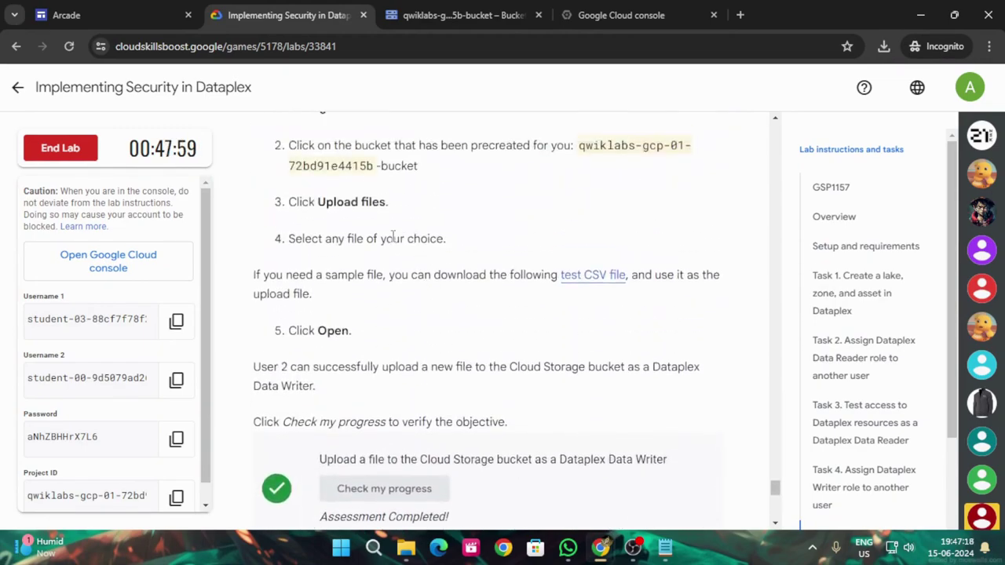
End the lab, confirm ending it, and activate the additional comments field in the satisfaction survey.
click(27, 157)
click(647, 347)
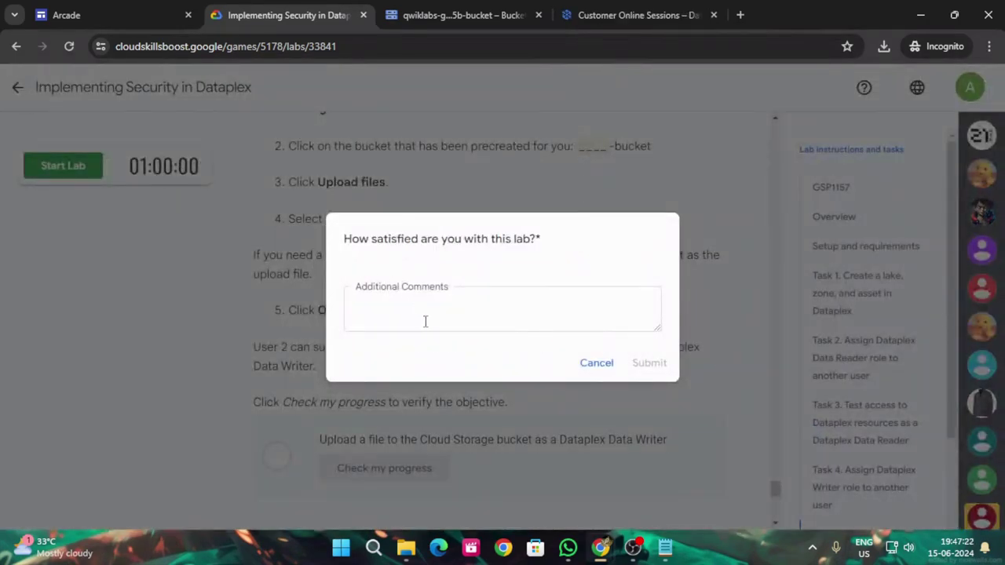
click(425, 321)
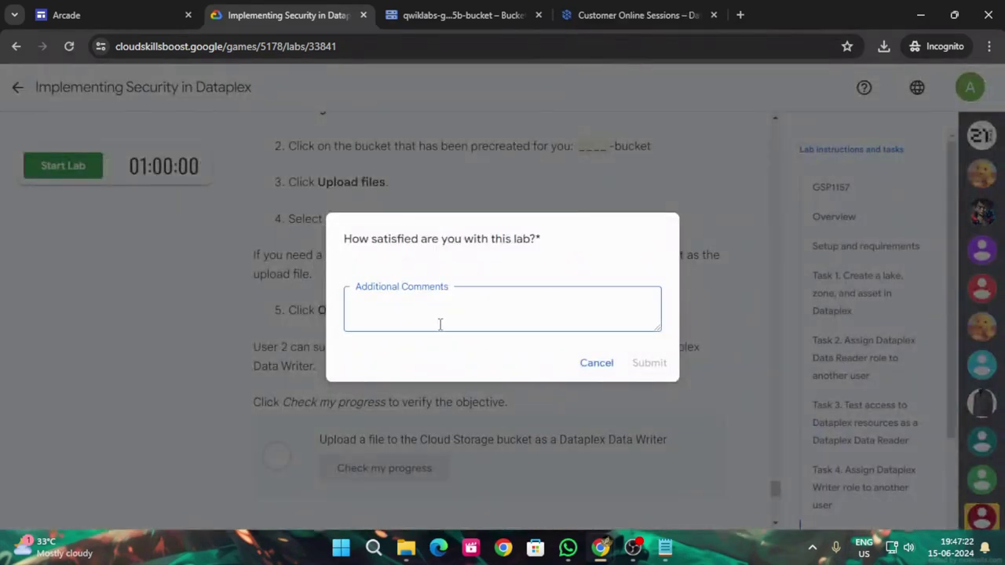